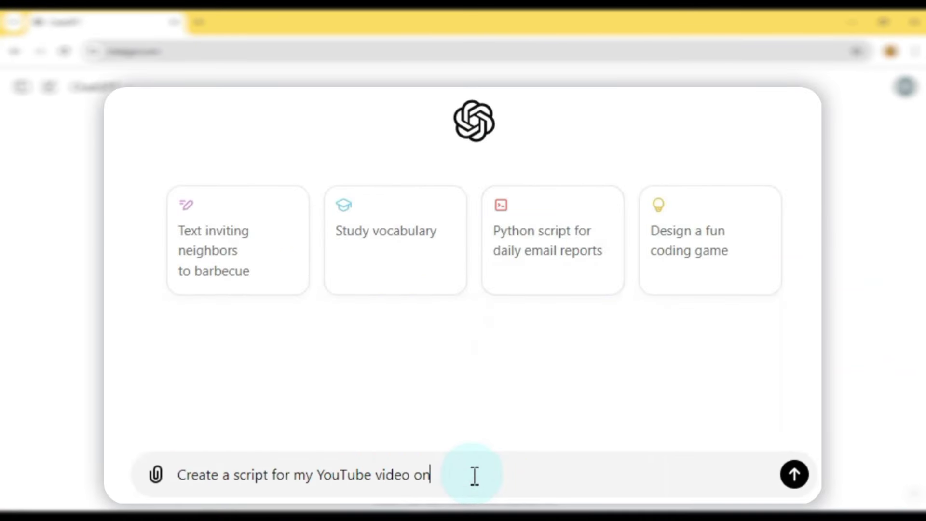
# Step: Ask ChatGPT for a YouTube script on the fall of the Berlin Wall, shortened to 7–12 sentences
pyautogui.write(' script for my YouTube video on the fall of the Berlin Wall')
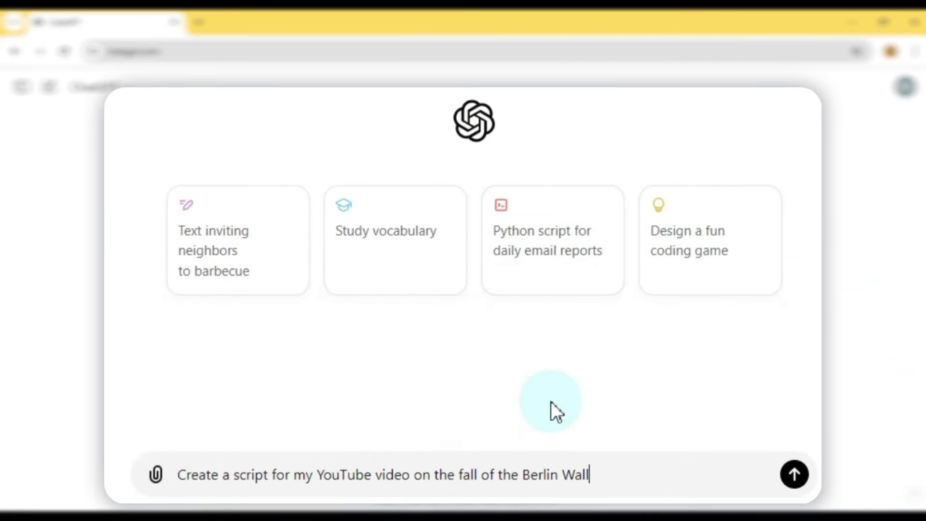
pyautogui.press('Return')
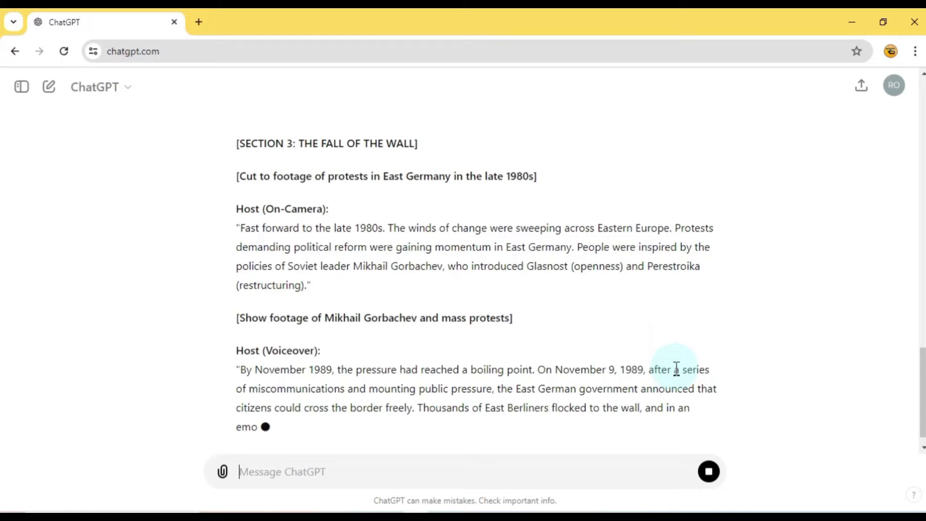
pyautogui.write('Please ')
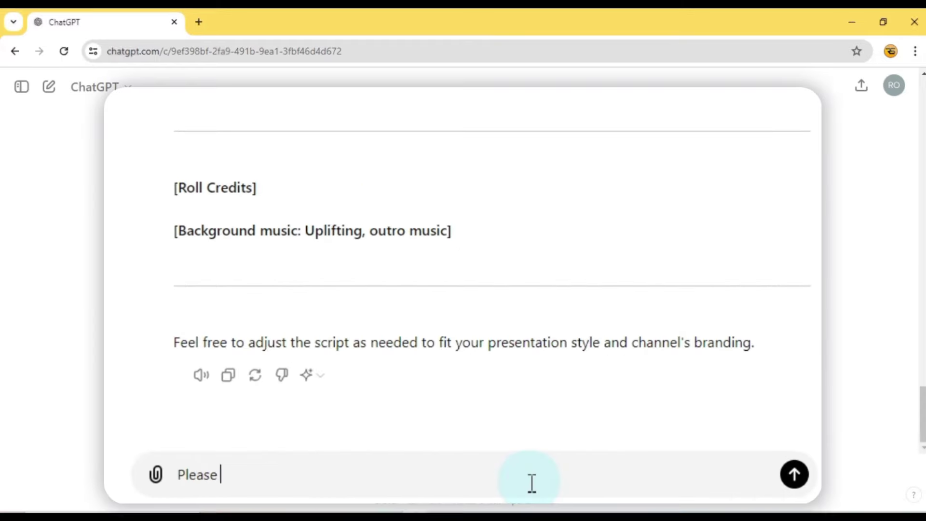
pyautogui.write('keep this script as short as 7-12 sente')
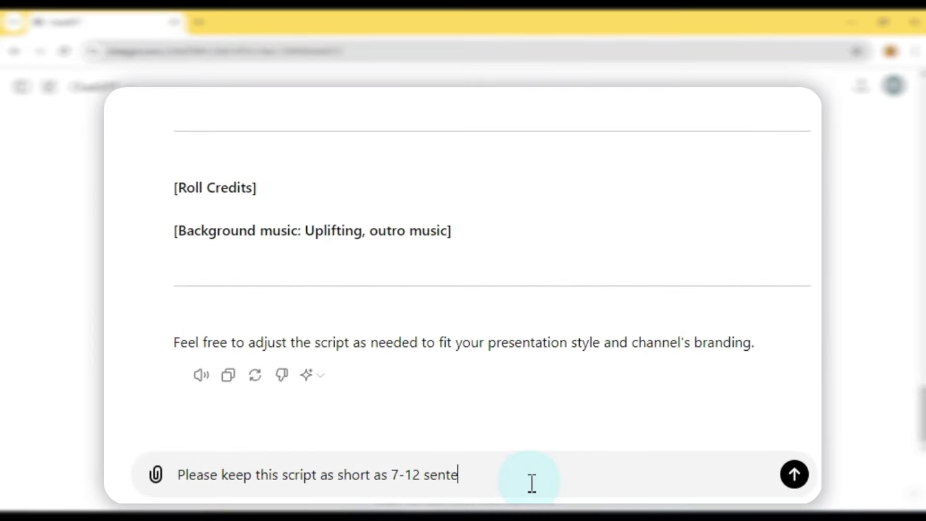
pyautogui.write('nces.')
pyautogui.press('Return')
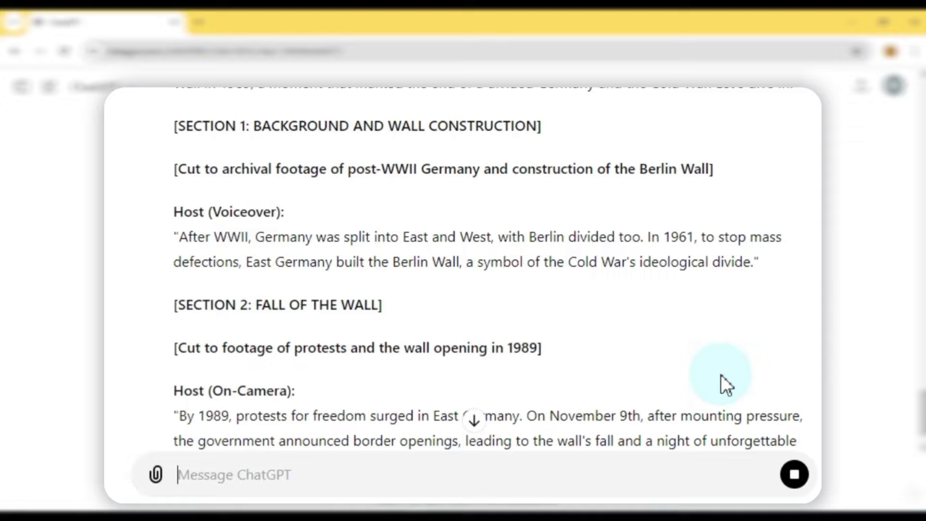
pyautogui.scroll(-8, 720, 374)
pyautogui.scroll(10, 720, 374)
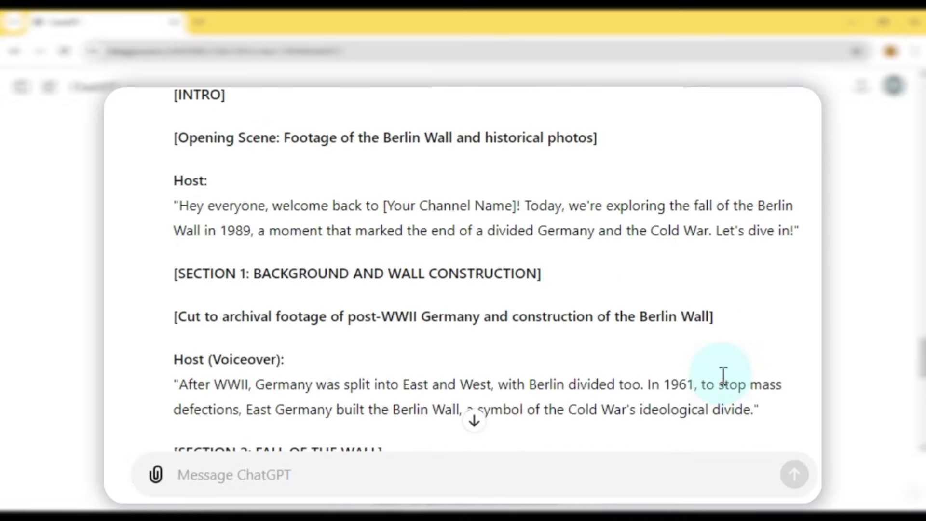
pyautogui.scroll(-4, 721, 377)
pyautogui.scroll(-10, 693, 281)
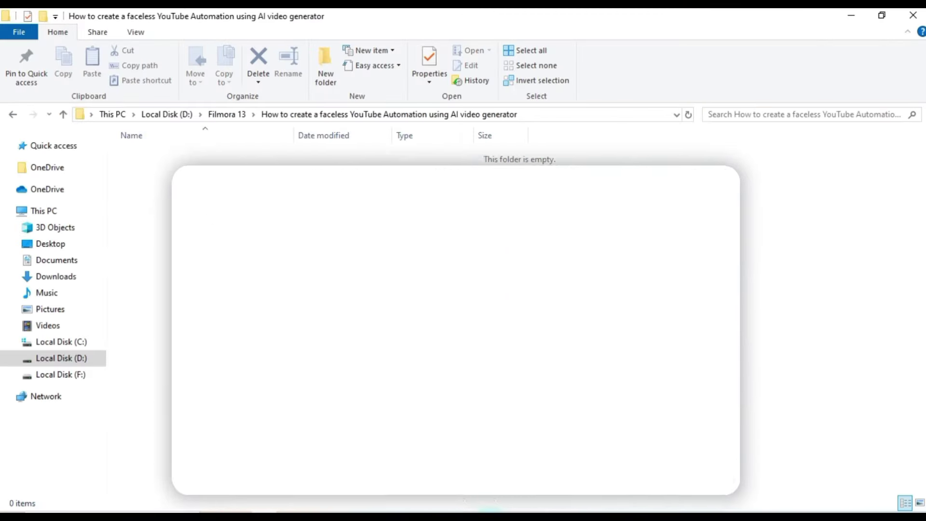
# Step: Create a new Rich Text Format document in the folder
pyautogui.rightClick(407, 241)
pyautogui.moveTo(502, 407)
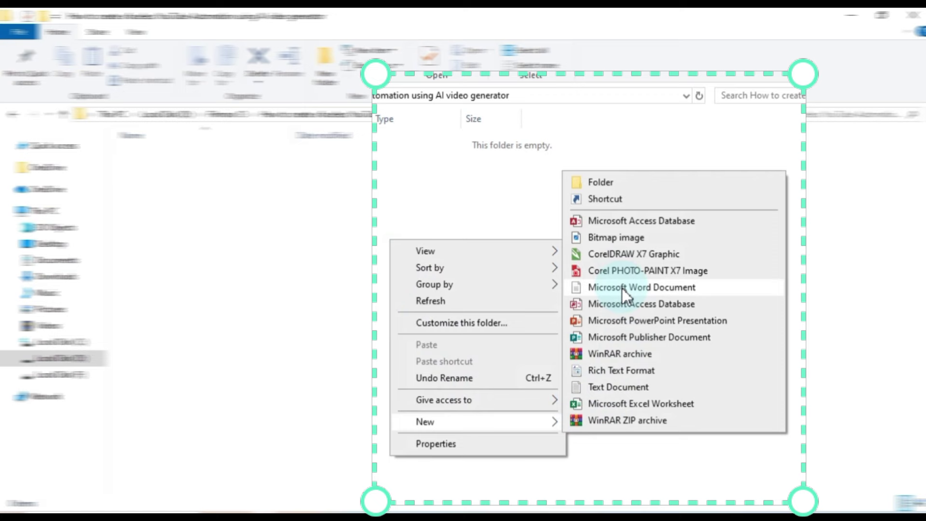
pyautogui.click(643, 372)
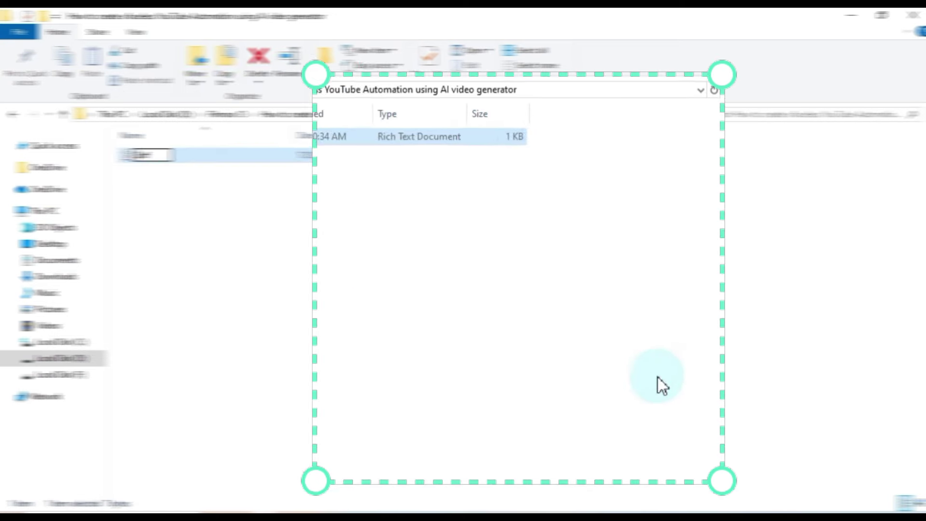
# Step: Name the new document 'Script' and paste the ChatGPT script into it
pyautogui.write('Script.rtf')
pyautogui.press('Return')
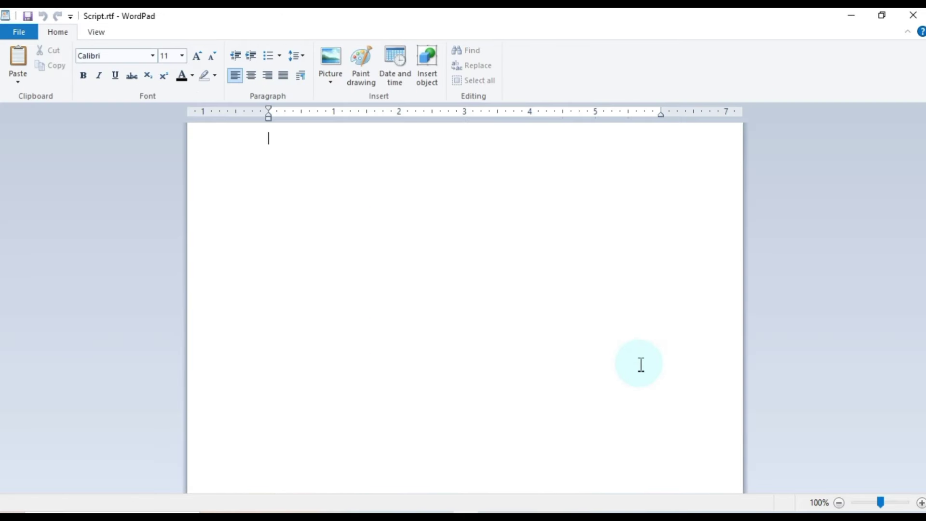
pyautogui.rightClick(419, 179)
pyautogui.click(475, 217)
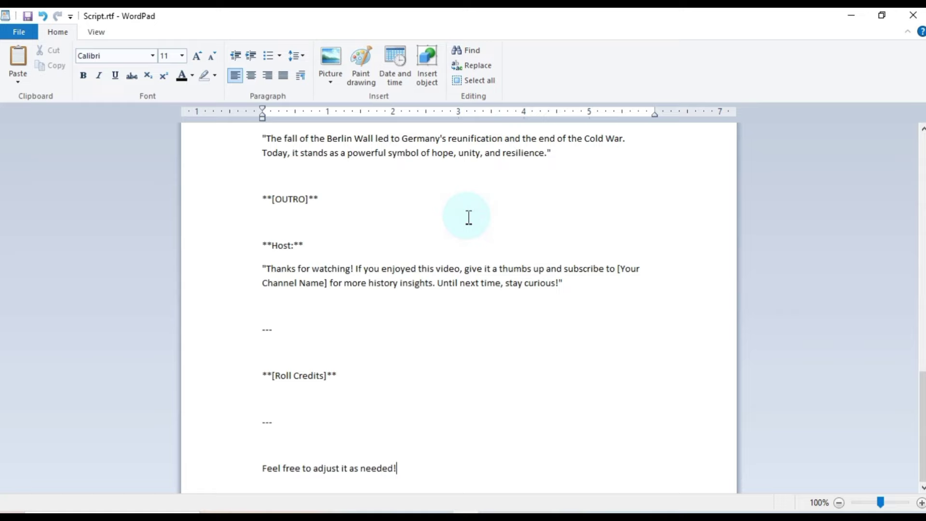
# Step: Delete the heading blocks so only the spoken paragraphs remain
pyautogui.scroll(20, 331, 248)
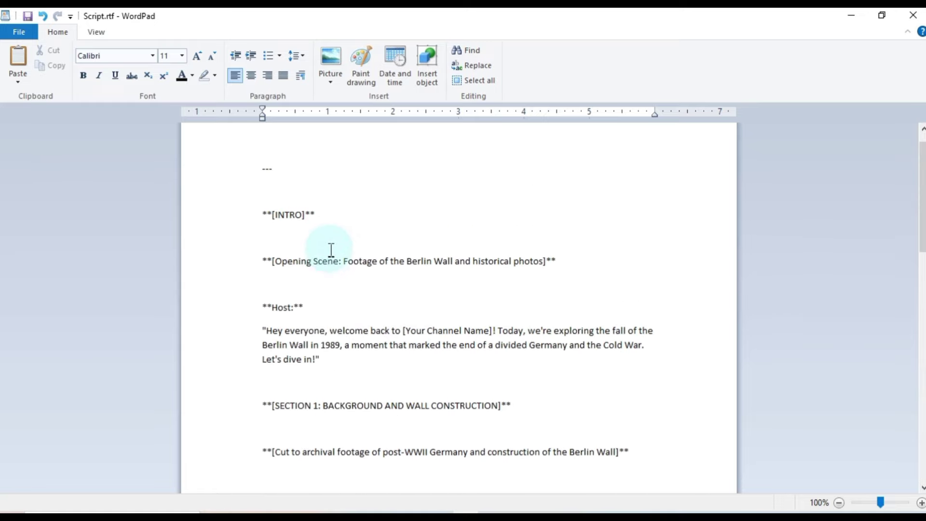
pyautogui.moveTo(352, 285); pyautogui.dragTo(249, 303)
pyautogui.press('Delete')
pyautogui.press('Delete')
pyautogui.press('Delete')
pyautogui.moveTo(400, 477); pyautogui.dragTo(260, 339)
pyautogui.press('Delete')
# Step: Replace the channel-name placeholders in the first and last paragraphs with 'my YouTube channel'
pyautogui.click(493, 139)
pyautogui.press('BackSpace')
pyautogui.press('BackSpace')
pyautogui.press('BackSpace')
pyautogui.press('BackSpace')
pyautogui.press('BackSpace')
pyautogui.press('BackSpace')
pyautogui.press('BackSpace')
pyautogui.press('BackSpace')
pyautogui.press('BackSpace')
pyautogui.press('BackSpace')
pyautogui.press('BackSpace')
pyautogui.press('BackSpace')
pyautogui.press('BackSpace')
pyautogui.press('BackSpace')
pyautogui.press('BackSpace')
pyautogui.press('BackSpace')
pyautogui.press('BackSpace')
pyautogui.press('BackSpace')
pyautogui.press('BackSpace')
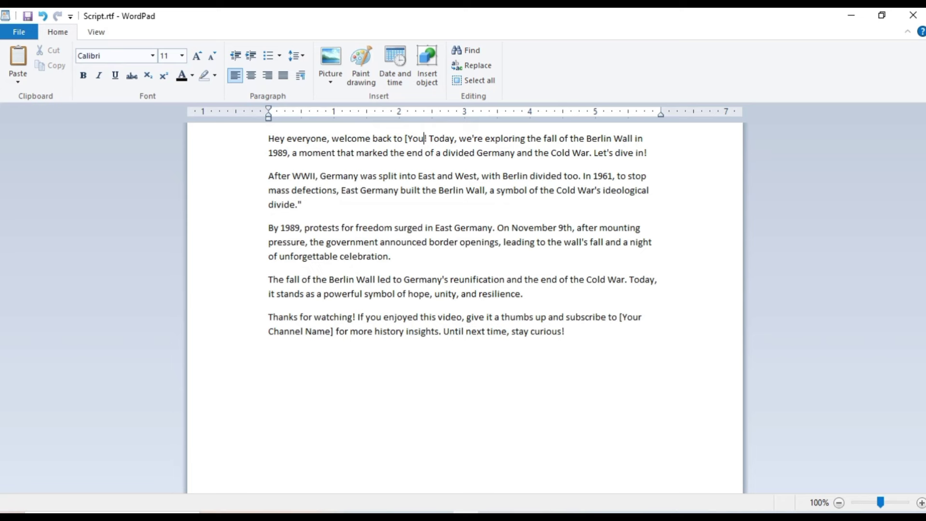
pyautogui.write('my YouTube channel')
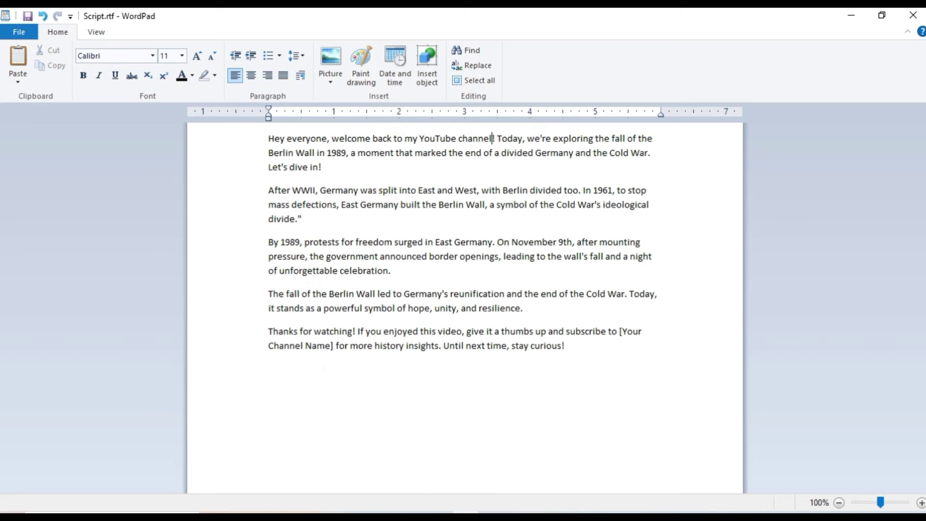
pyautogui.click(336, 346)
pyautogui.press('BackSpace')
pyautogui.press('BackSpace')
pyautogui.press('BackSpace')
pyautogui.press('BackSpace')
pyautogui.press('BackSpace')
pyautogui.press('BackSpace')
pyautogui.press('BackSpace')
pyautogui.press('BackSpace')
pyautogui.press('BackSpace')
pyautogui.press('BackSpace')
pyautogui.press('BackSpace')
pyautogui.press('BackSpace')
pyautogui.press('BackSpace')
pyautogui.press('BackSpace')
pyautogui.press('BackSpace')
pyautogui.press('BackSpace')
pyautogui.press('BackSpace')
pyautogui.press('BackSpace')
pyautogui.press('BackSpace')
pyautogui.press('BackSpace')
pyautogui.write('my YouTube ')
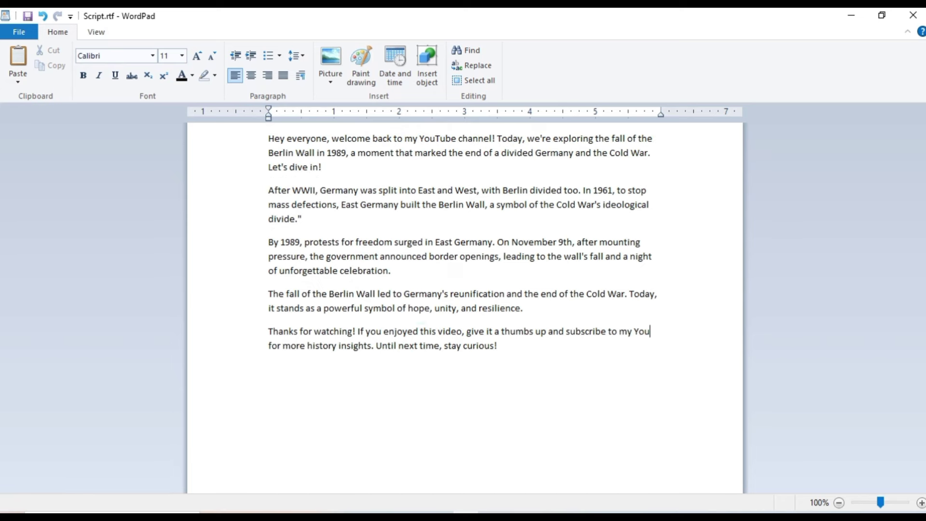
pyautogui.write('channel')
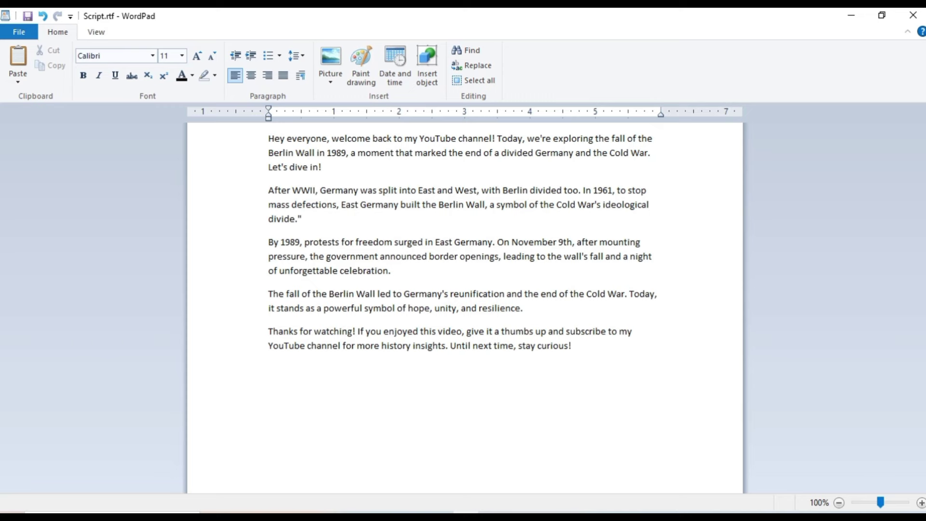
# Step: Copy the whole edited script text
pyautogui.moveTo(628, 352); pyautogui.dragTo(302, 141)
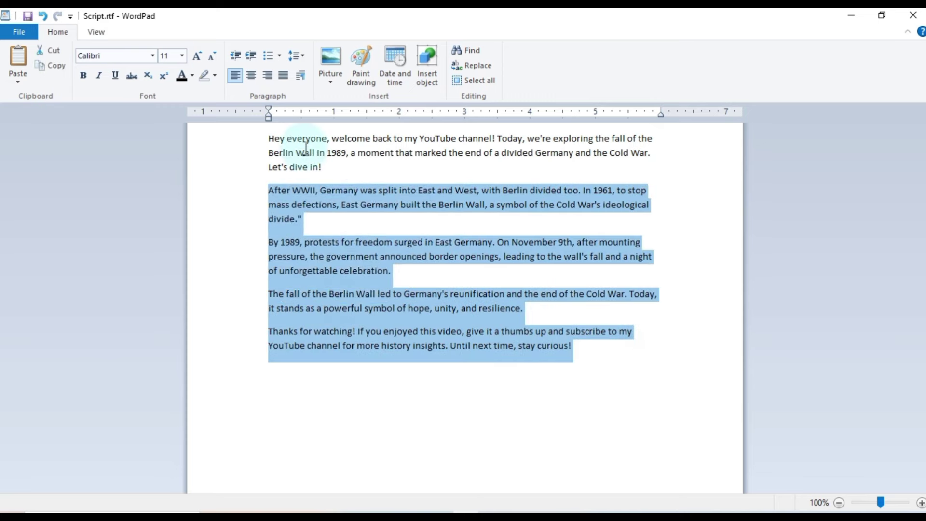
pyautogui.rightClick(301, 141)
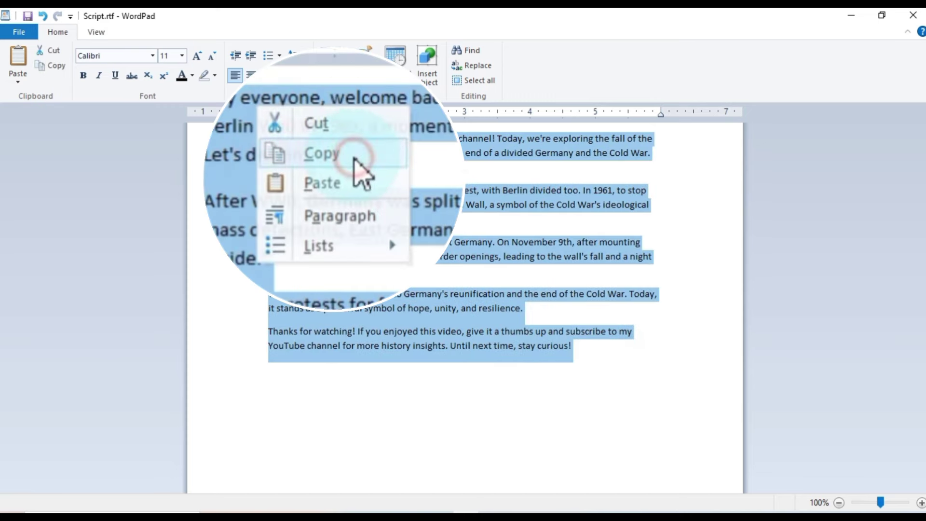
pyautogui.click(343, 169)
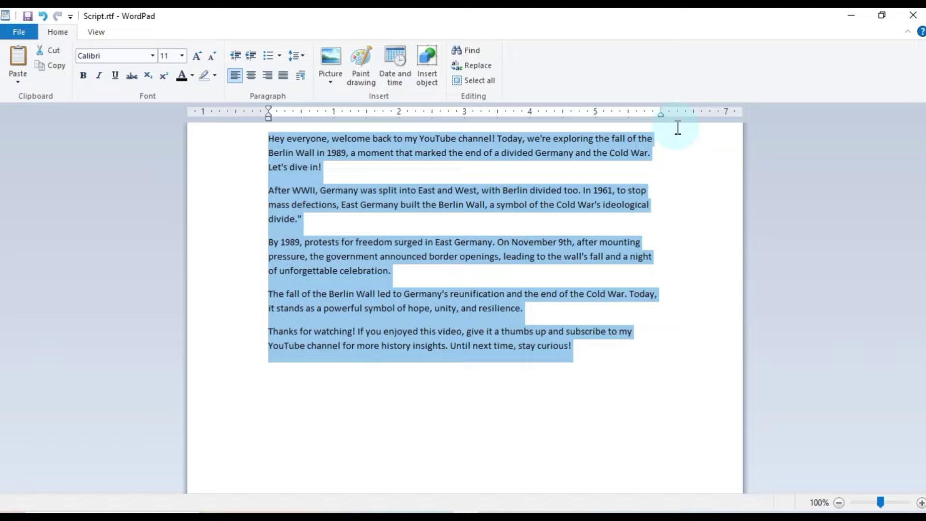
# Step: Launch Filmora and go to its AI tools page
pyautogui.click(858, 19)
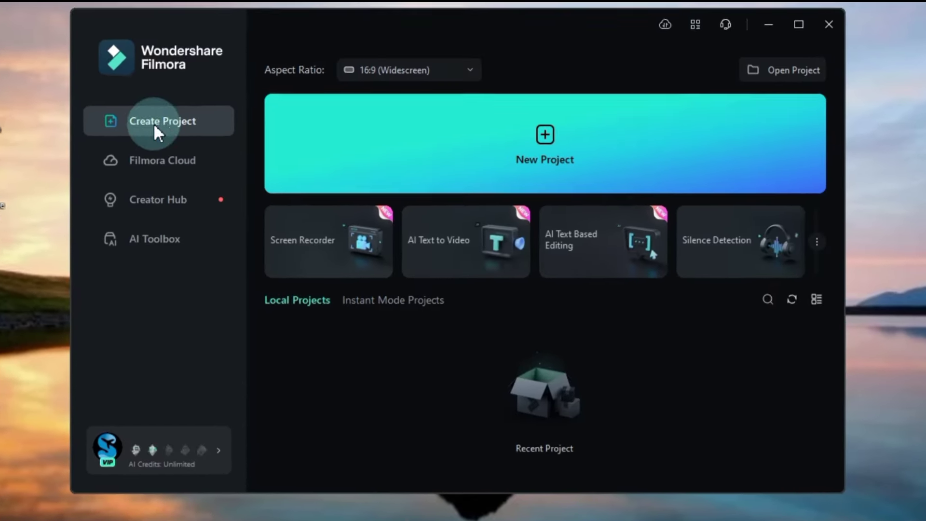
pyautogui.click(830, 248)
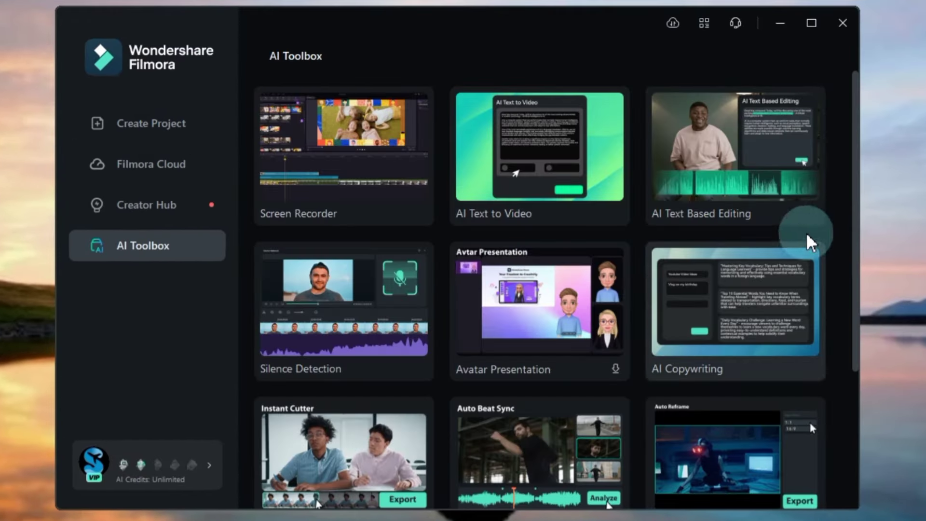
pyautogui.scroll(-4, 806, 236)
pyautogui.scroll(4, 507, 205)
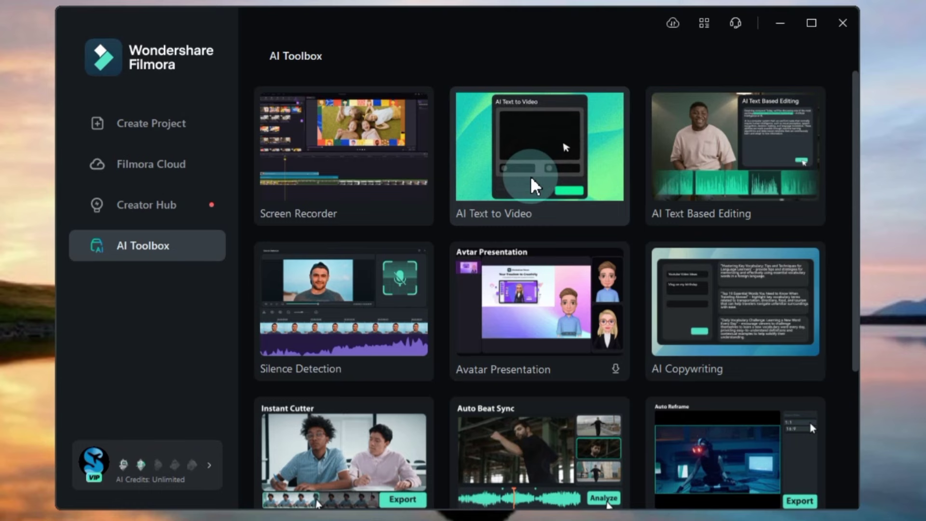
pyautogui.click(152, 127)
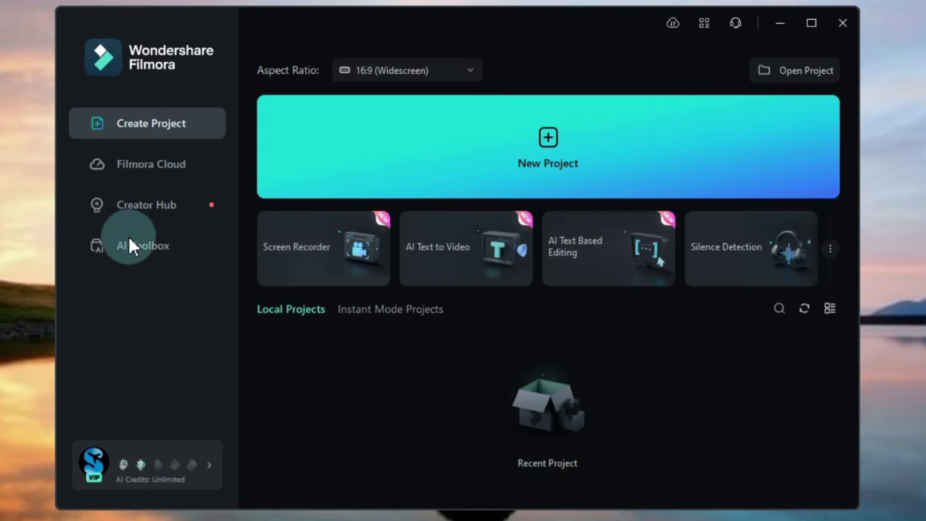
pyautogui.click(129, 246)
# Step: Open AI Text to Video, paste the script into Video Text, then clear it again
pyautogui.click(511, 171)
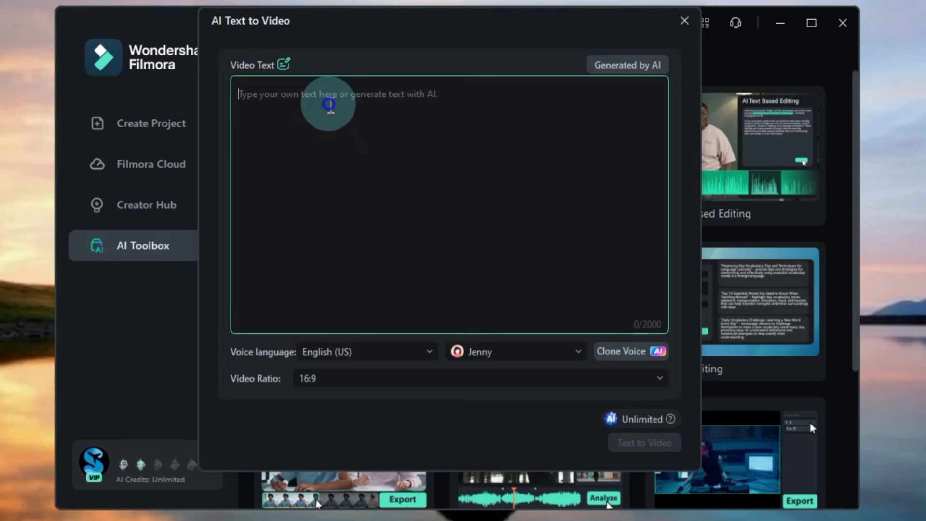
pyautogui.rightClick(329, 106)
pyautogui.click(371, 211)
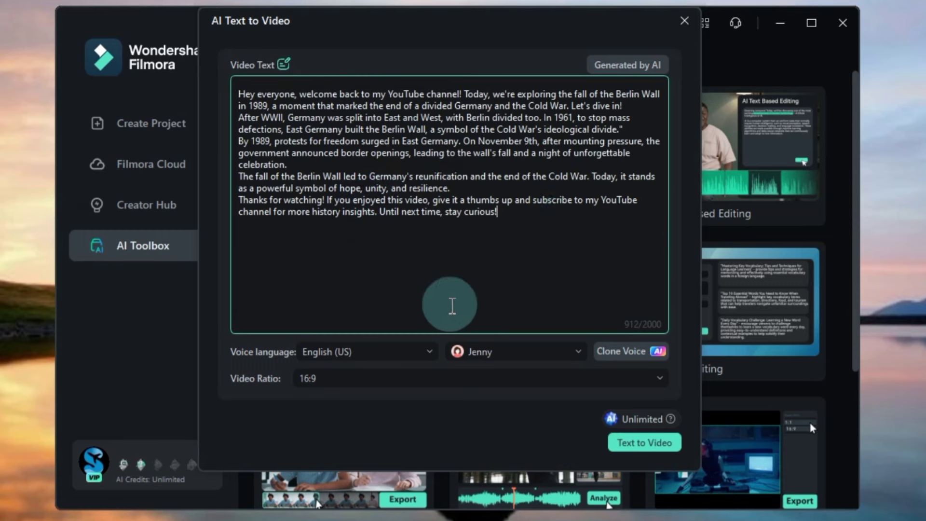
pyautogui.hotkey('ctrl', 'a')
pyautogui.hotkey('ctrl', 'c')
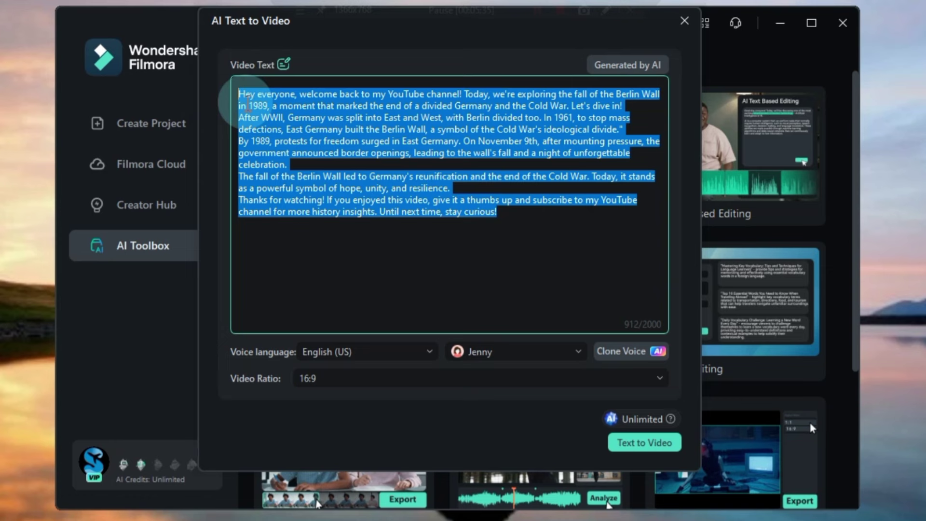
pyautogui.press('BackSpace')
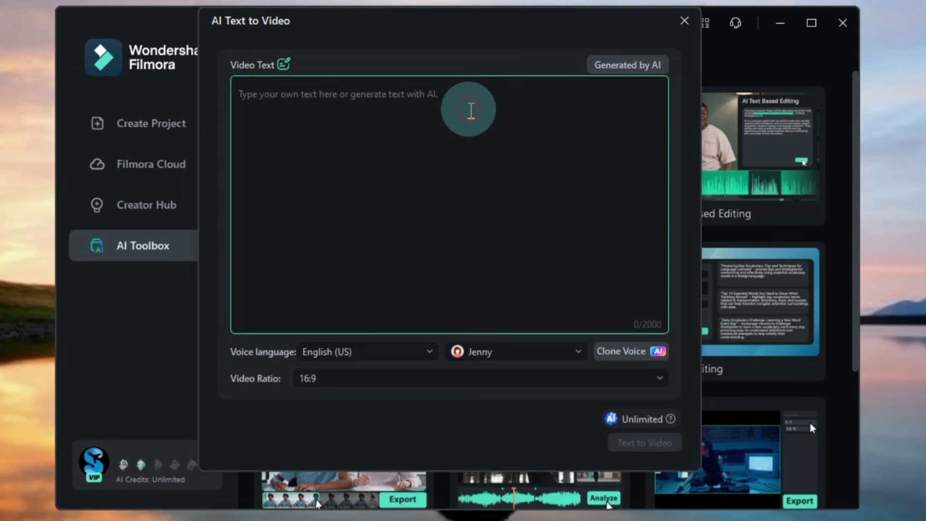
# Step: Generate an AI informative/explanatory article on 'The Fall of the Berlin Wall 1989' as video text
pyautogui.click(622, 73)
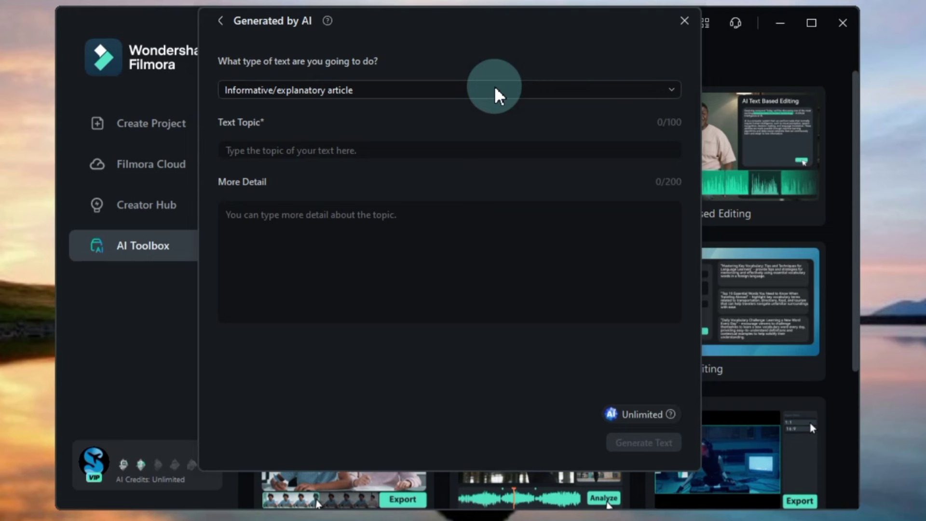
pyautogui.click(400, 93)
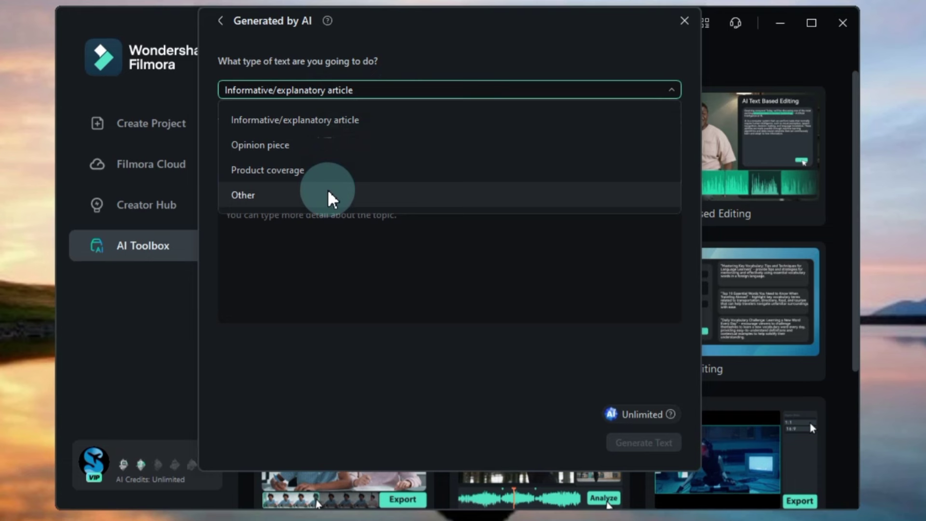
pyautogui.click(341, 124)
pyautogui.click(318, 150)
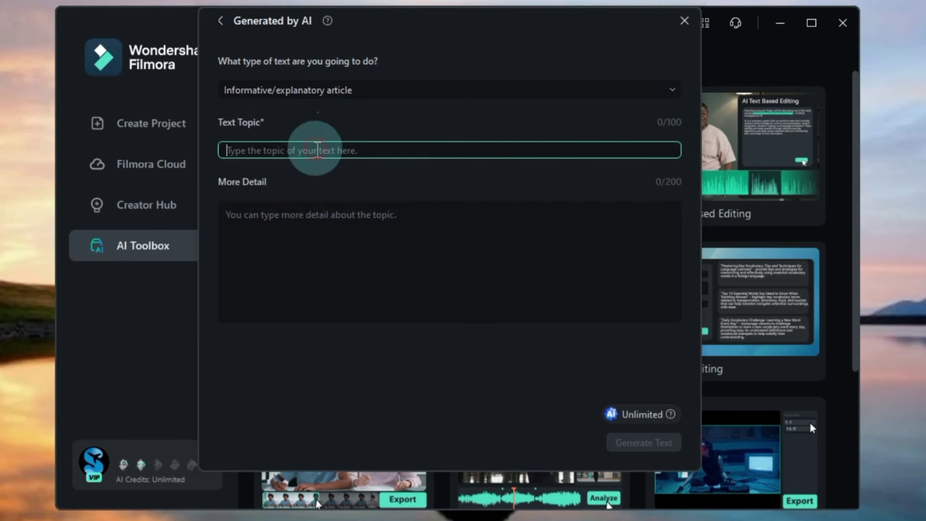
pyautogui.write('The Fall')
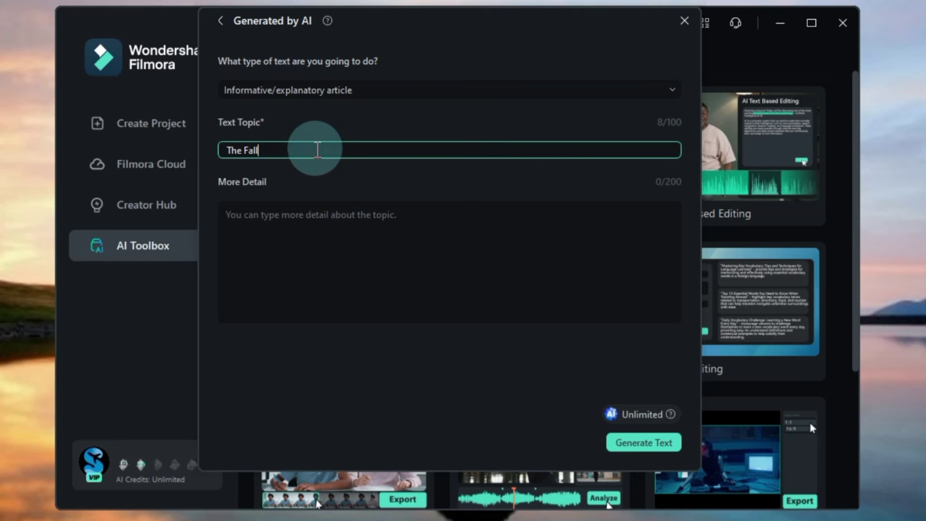
pyautogui.write(' of the Berlin Wall 1')
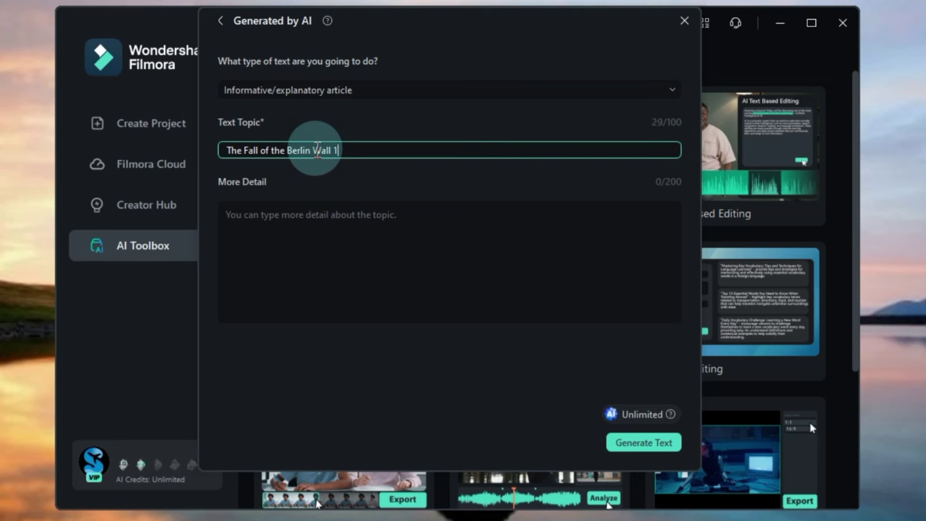
pyautogui.write('989')
pyautogui.click(343, 214)
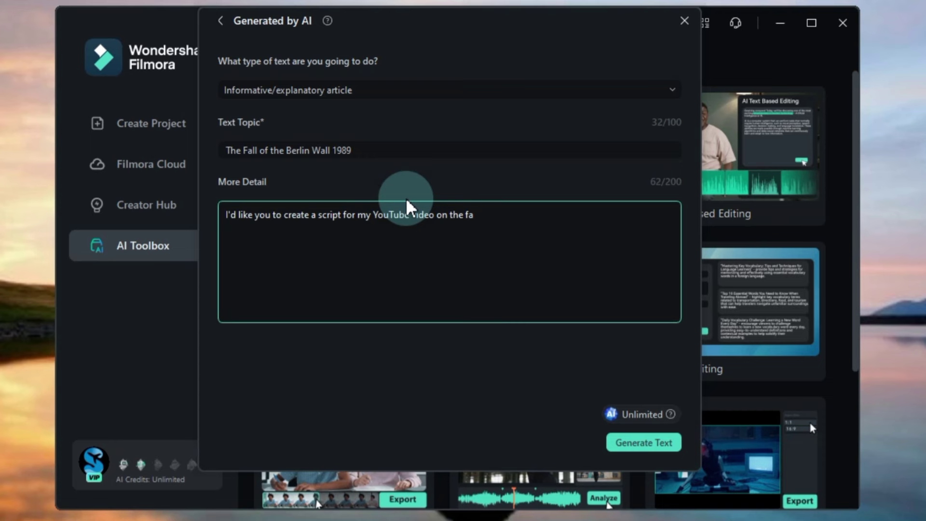
pyautogui.write('.')
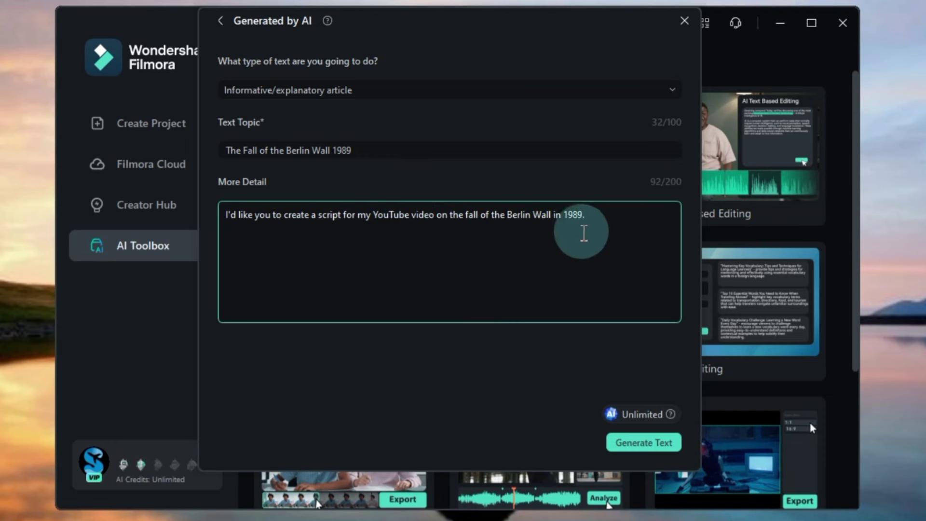
pyautogui.click(643, 443)
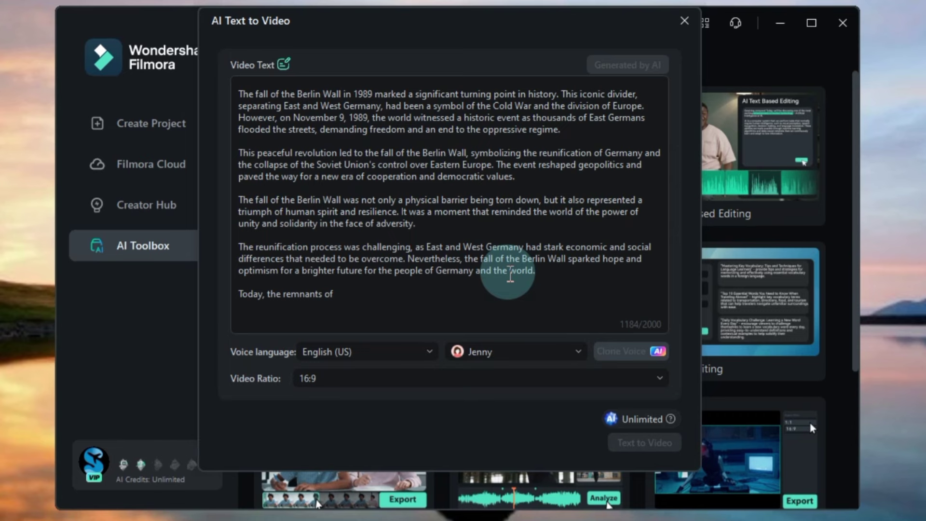
# Step: Clear the AI-written video text and paste in the WordPad Berlin Wall script instead
pyautogui.scroll(-1, 511, 274)
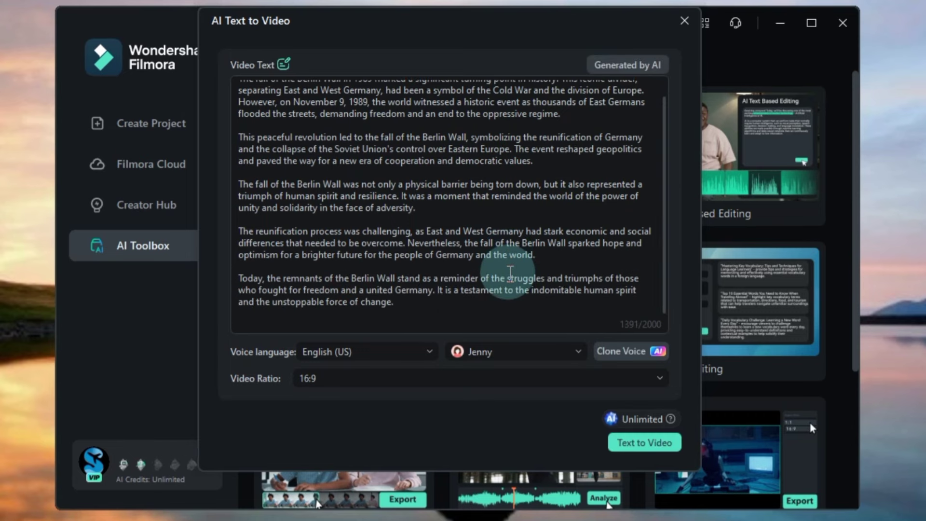
pyautogui.scroll(1, 511, 274)
pyautogui.hotkey('ctrl', 'a')
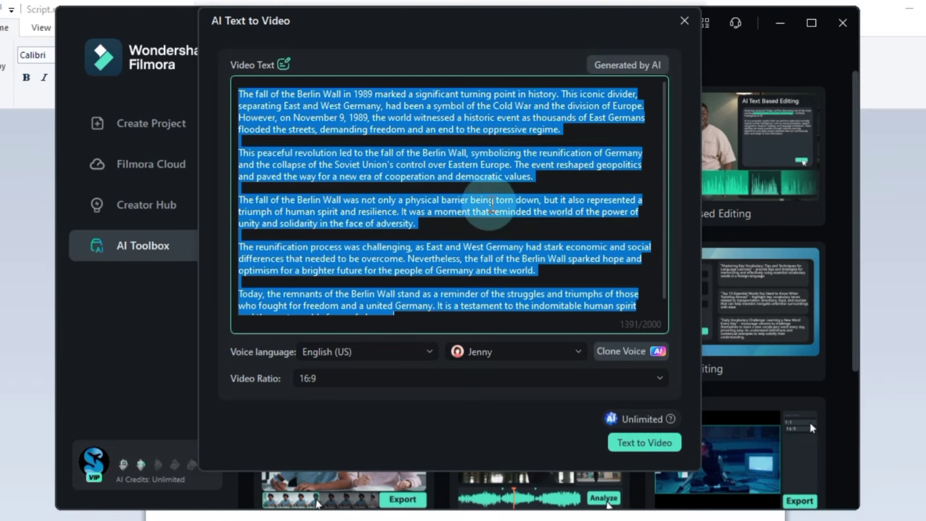
pyautogui.press('Delete')
pyautogui.rightClick(394, 111)
pyautogui.click(425, 212)
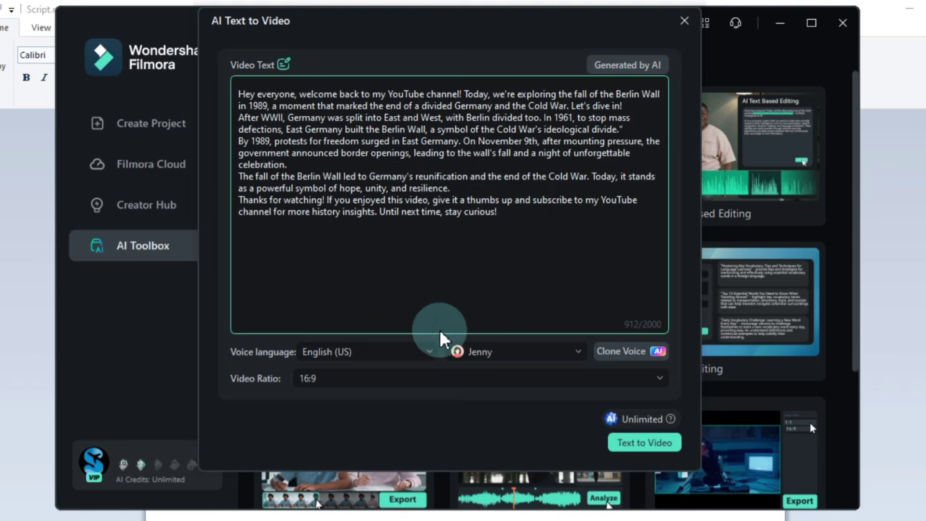
# Step: Keep English (US) narration and pick the Davis voice after previewing Jenny and Jason
pyautogui.click(364, 355)
pyautogui.scroll(-3, 363, 316)
pyautogui.scroll(4, 379, 175)
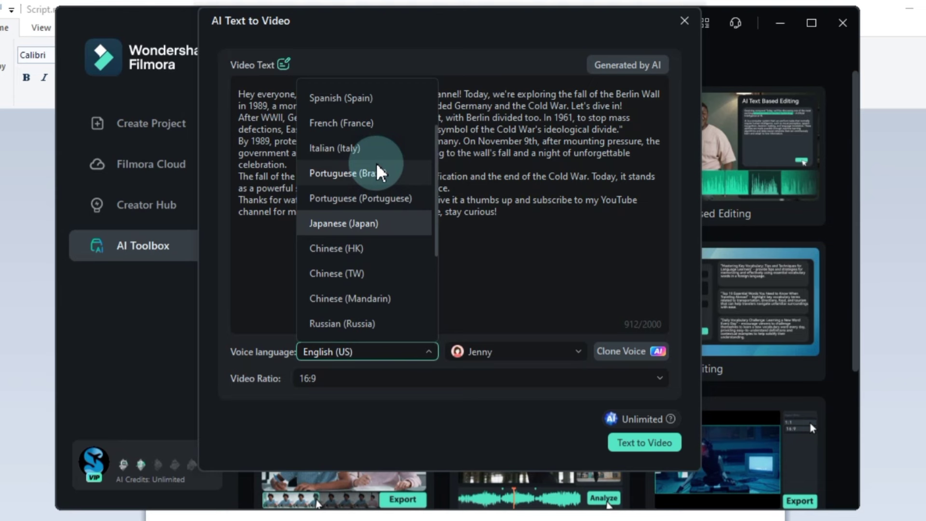
pyautogui.click(342, 97)
pyautogui.click(531, 352)
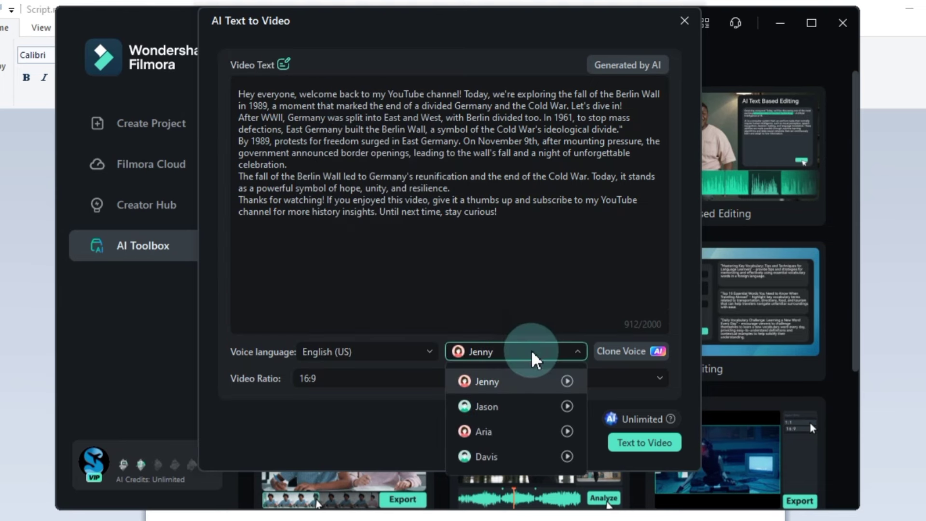
pyautogui.click(568, 381)
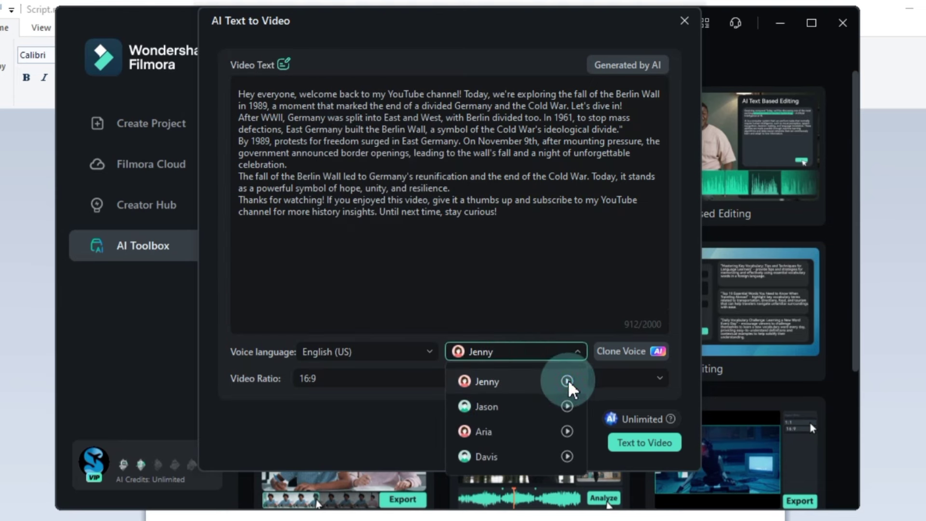
pyautogui.click(568, 406)
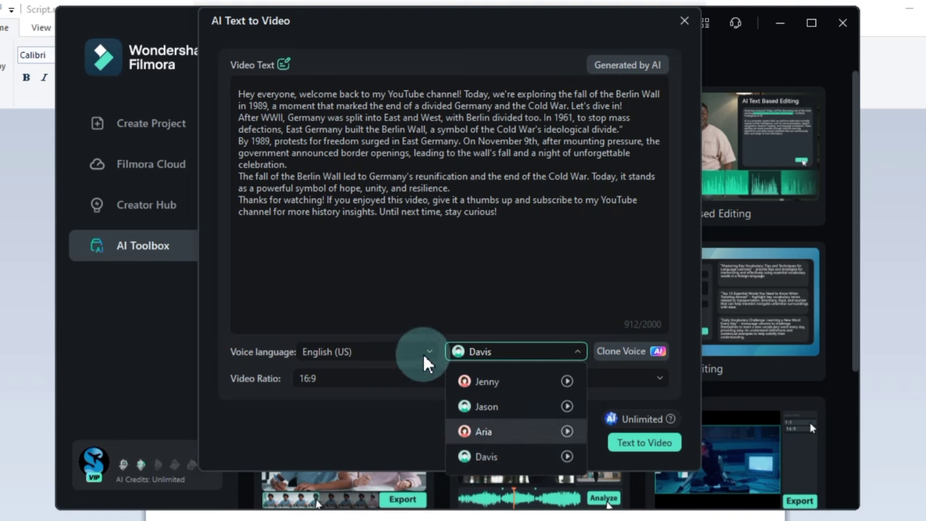
pyautogui.click(445, 349)
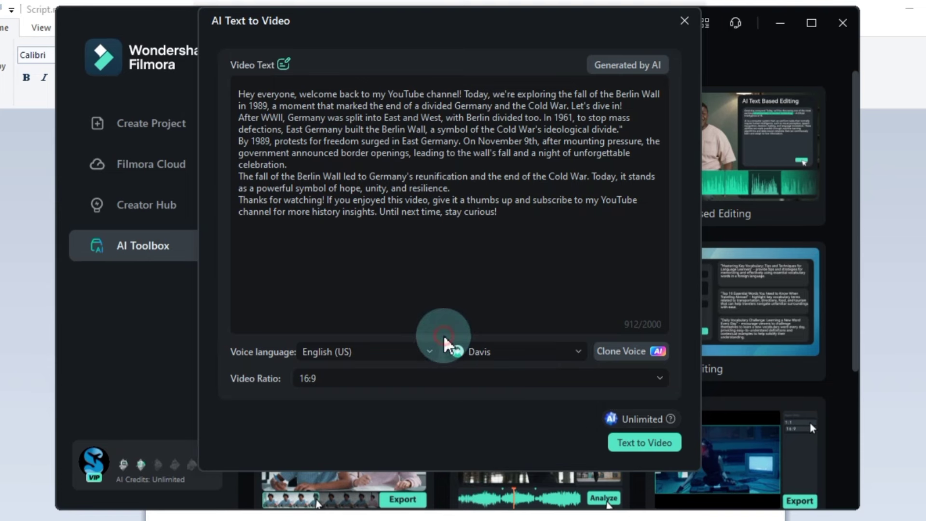
# Step: Dismiss the Clone Voice terms and keep the 16:9 aspect ratio
pyautogui.click(627, 359)
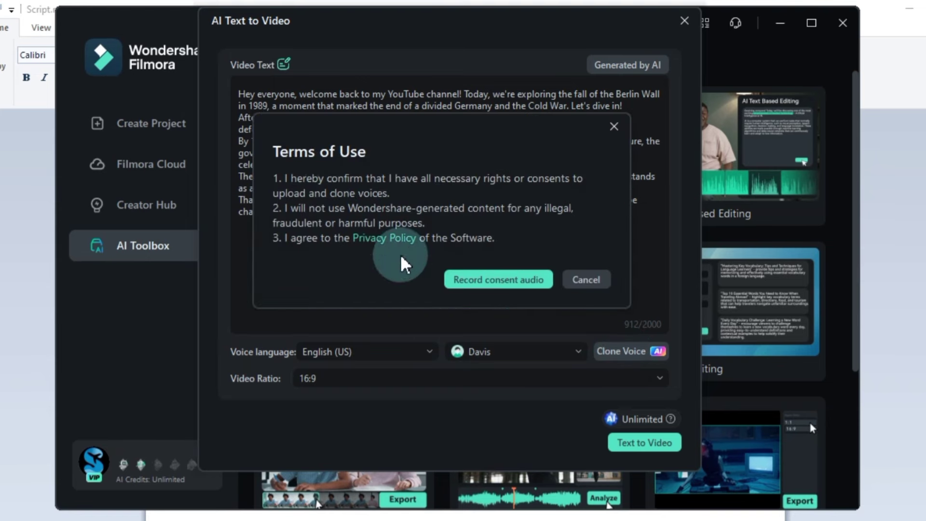
pyautogui.click(591, 285)
pyautogui.click(485, 381)
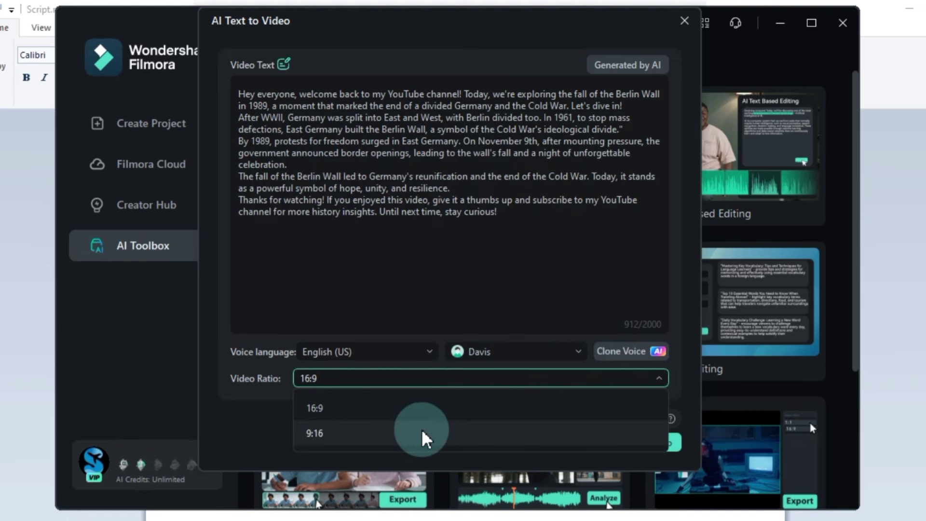
pyautogui.click(415, 413)
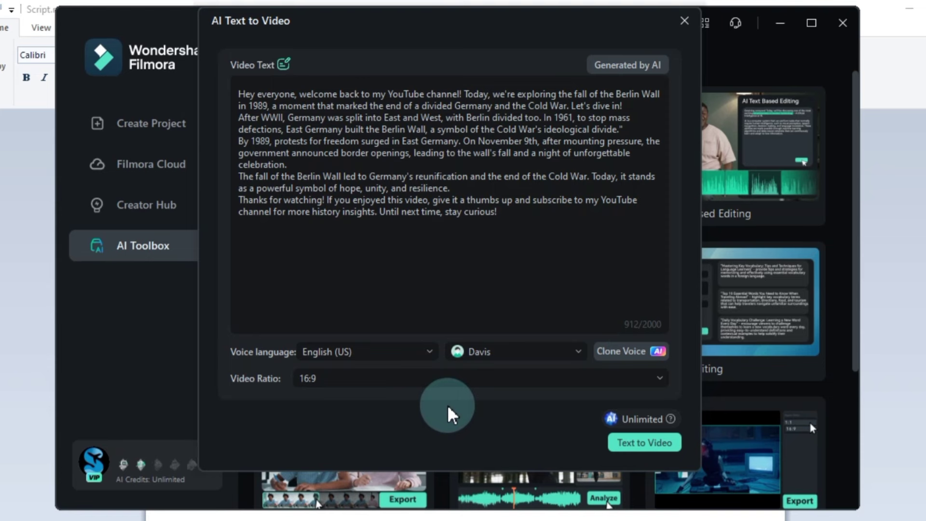
# Step: Generate the Berlin Wall video, rate it Satisfied, and play it back, jumping to about 44 seconds
pyautogui.click(636, 443)
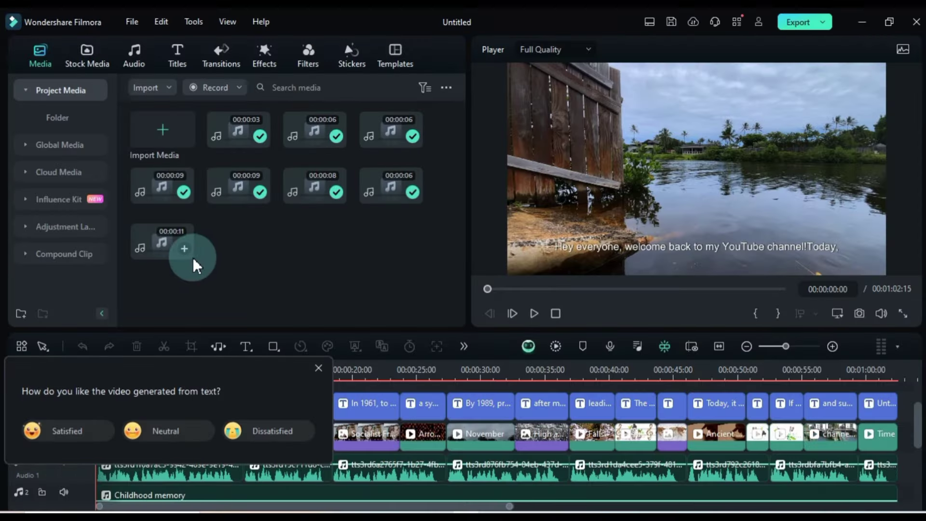
pyautogui.click(74, 434)
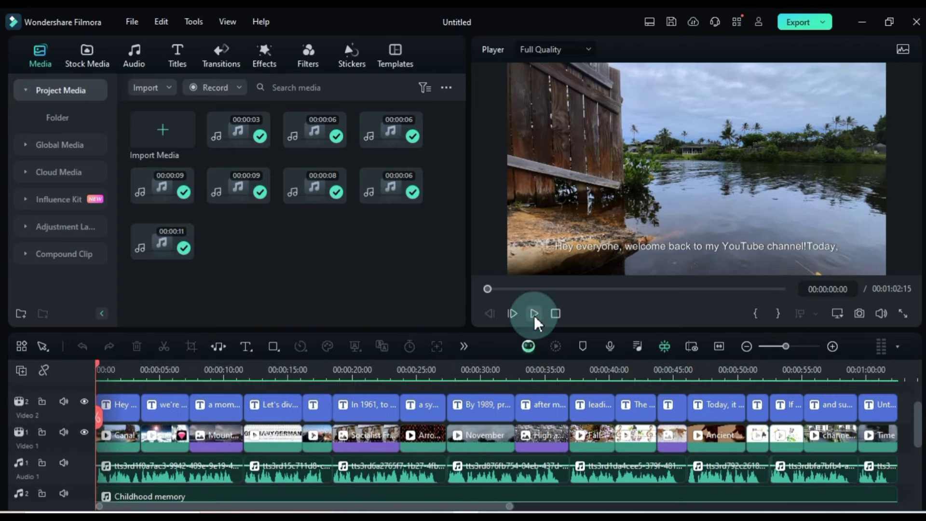
pyautogui.click(534, 314)
pyautogui.scroll(-1, 338, 425)
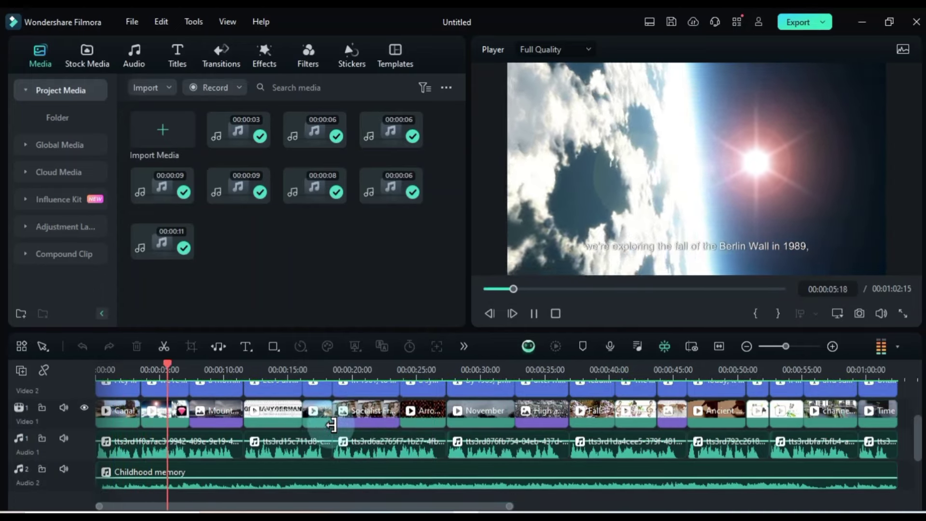
pyautogui.scroll(1, 653, 399)
pyautogui.click(653, 399)
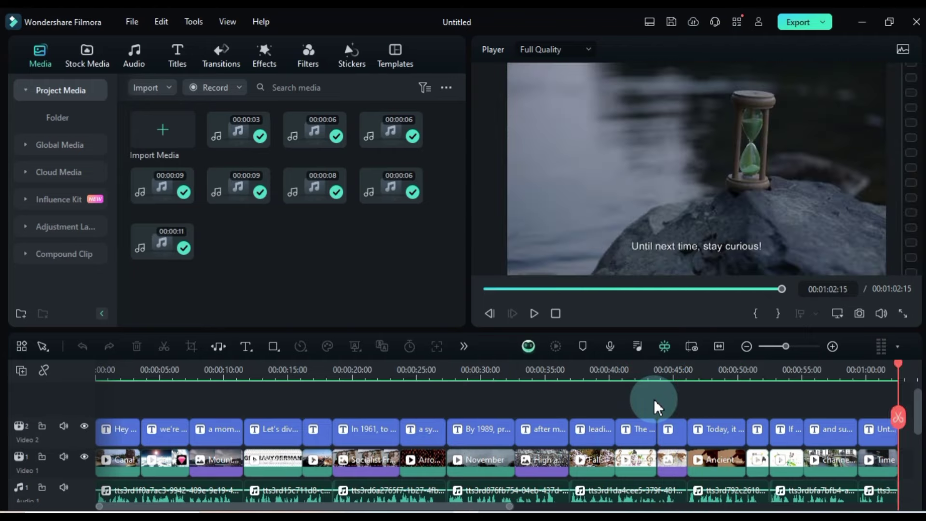
pyautogui.scroll(-1, 653, 399)
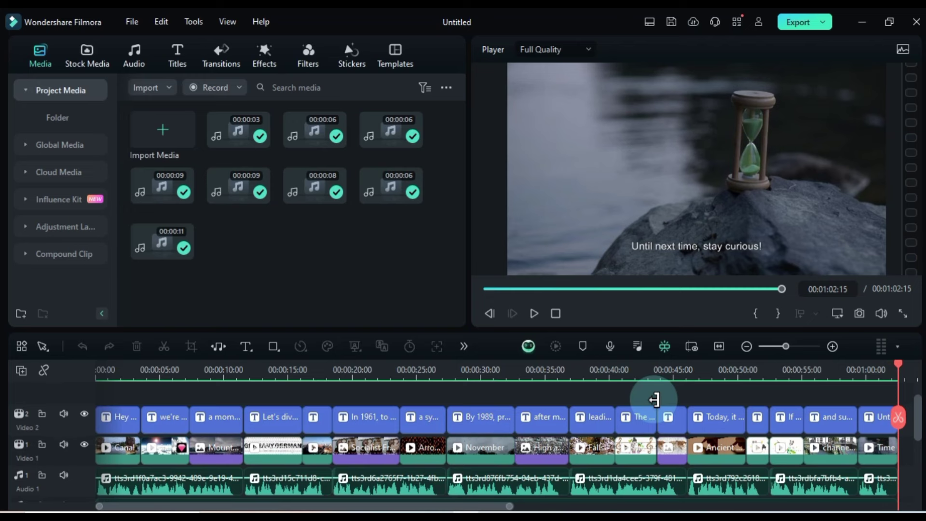
pyautogui.scroll(-3, 654, 399)
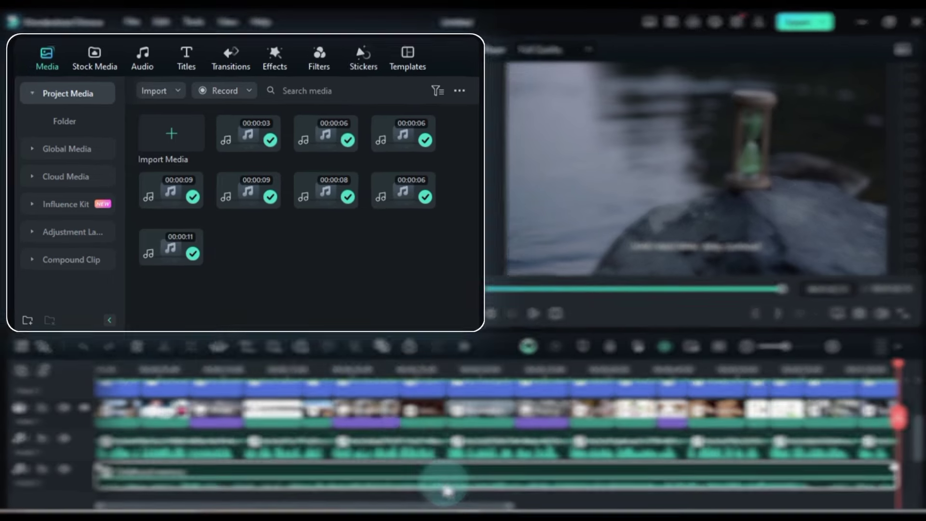
# Step: In AI Music, tag the track Busy & Frantic mood, Documentary theme and World genre
pyautogui.click(134, 55)
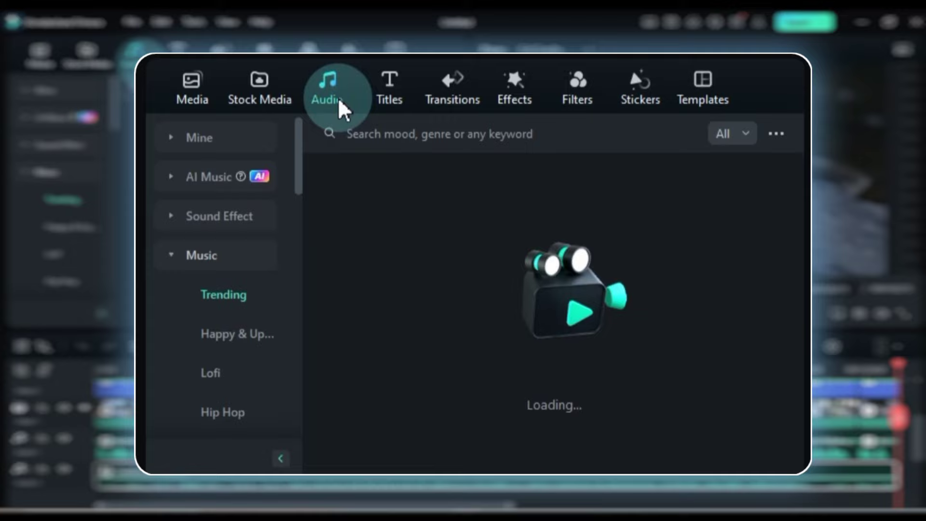
pyautogui.scroll(-3, 614, 331)
pyautogui.scroll(-3, 693, 362)
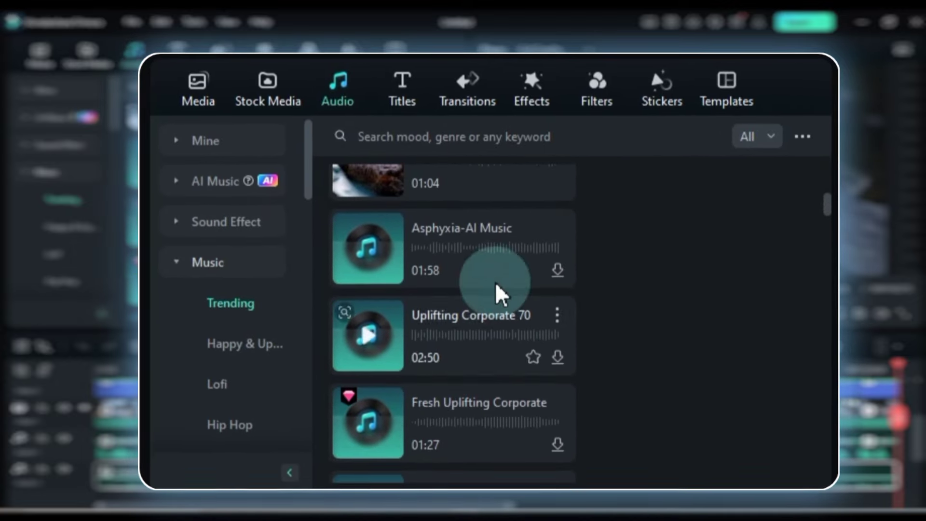
pyautogui.click(215, 185)
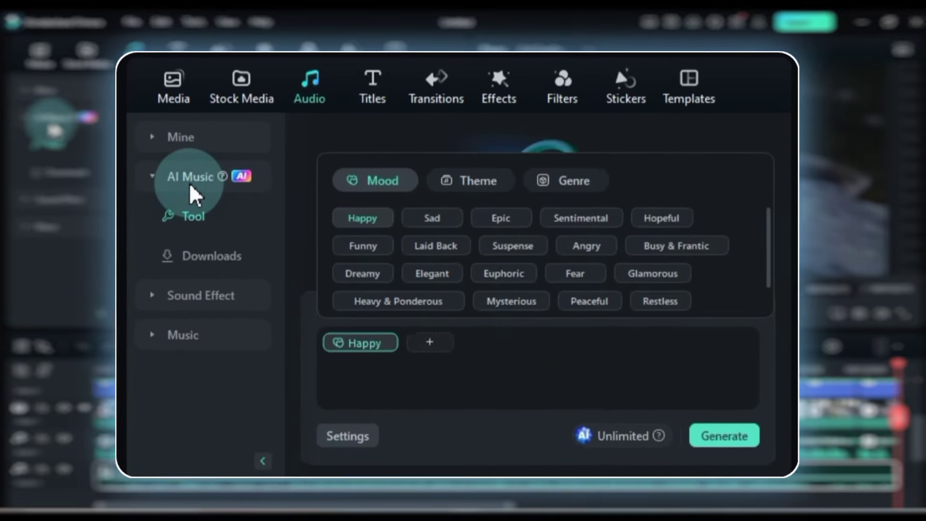
pyautogui.click(465, 186)
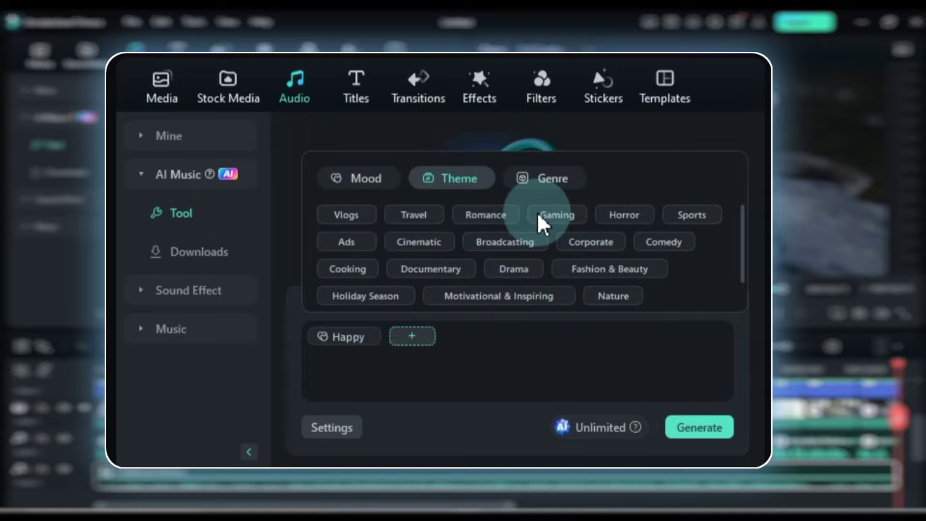
pyautogui.click(540, 185)
pyautogui.click(372, 186)
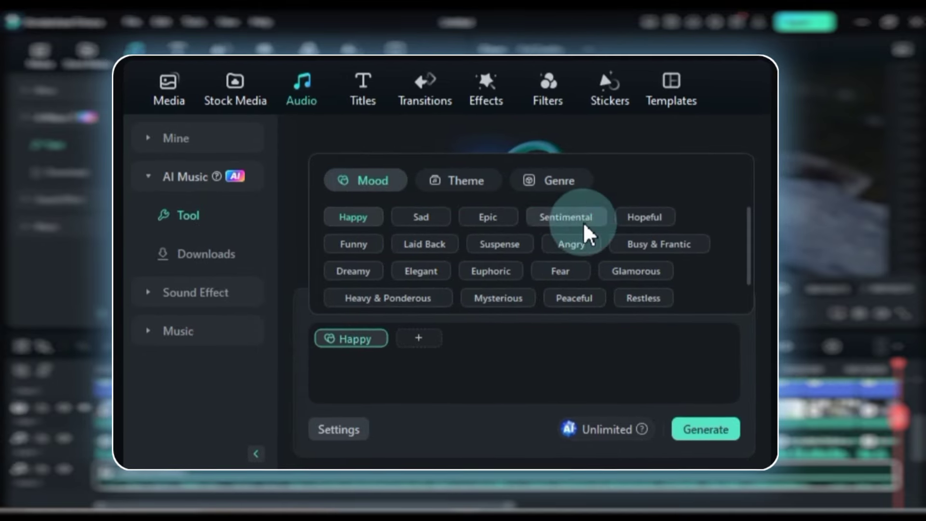
pyautogui.click(640, 246)
pyautogui.click(465, 181)
pyautogui.click(443, 270)
pyautogui.click(554, 184)
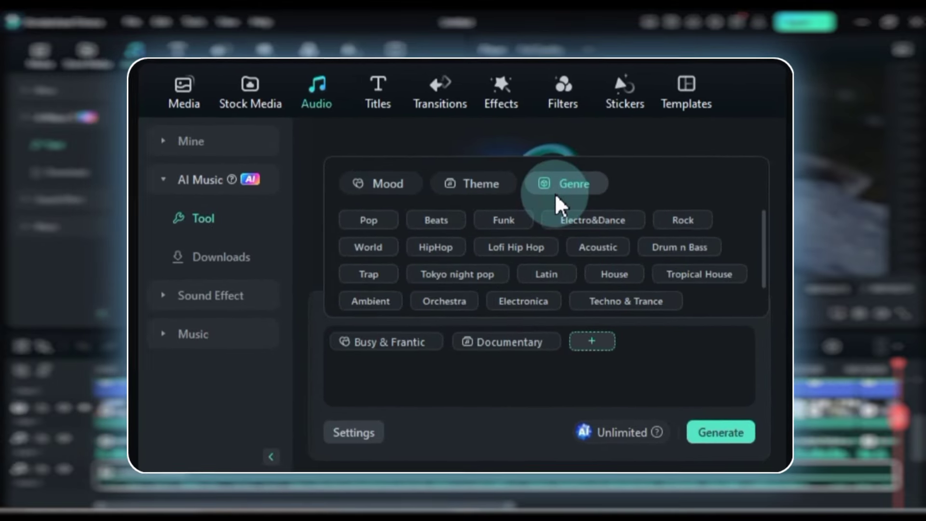
pyautogui.click(356, 248)
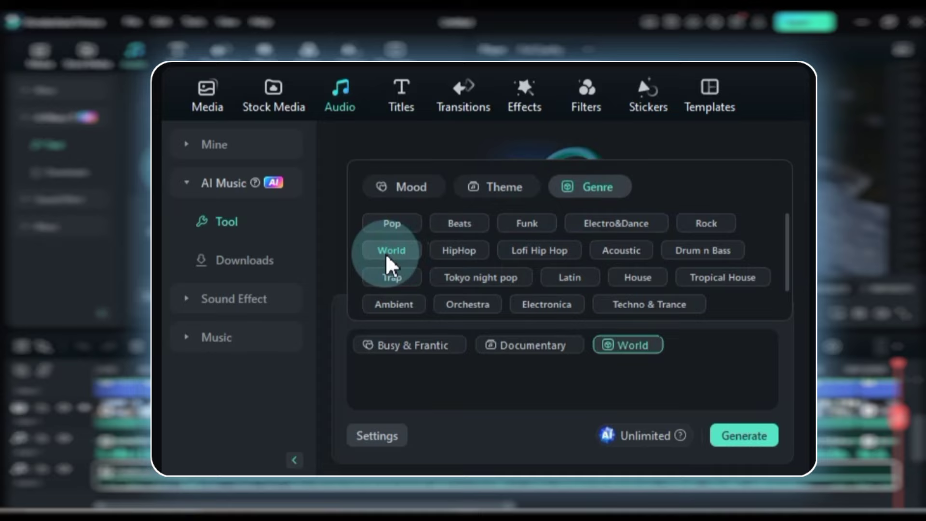
pyautogui.click(675, 352)
# Step: Set the music duration to about 01:05 and generate the track
pyautogui.click(393, 436)
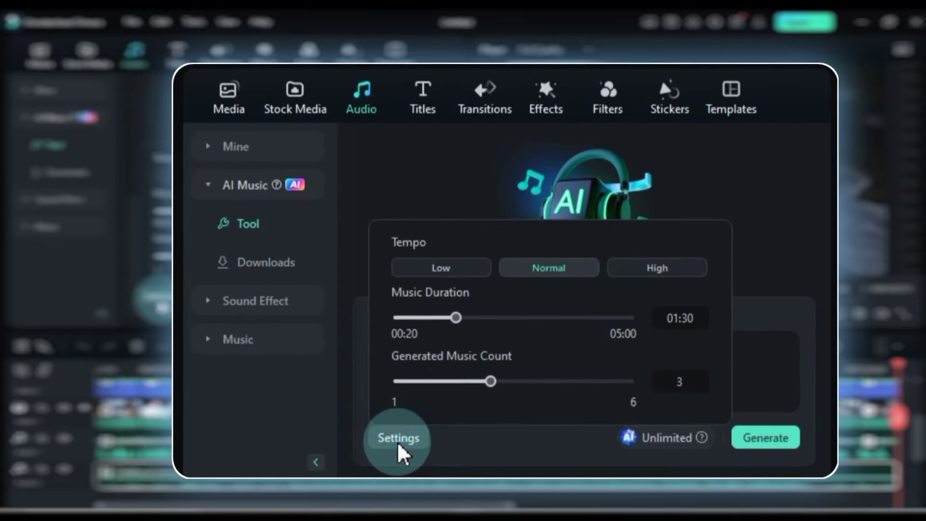
pyautogui.click(488, 382)
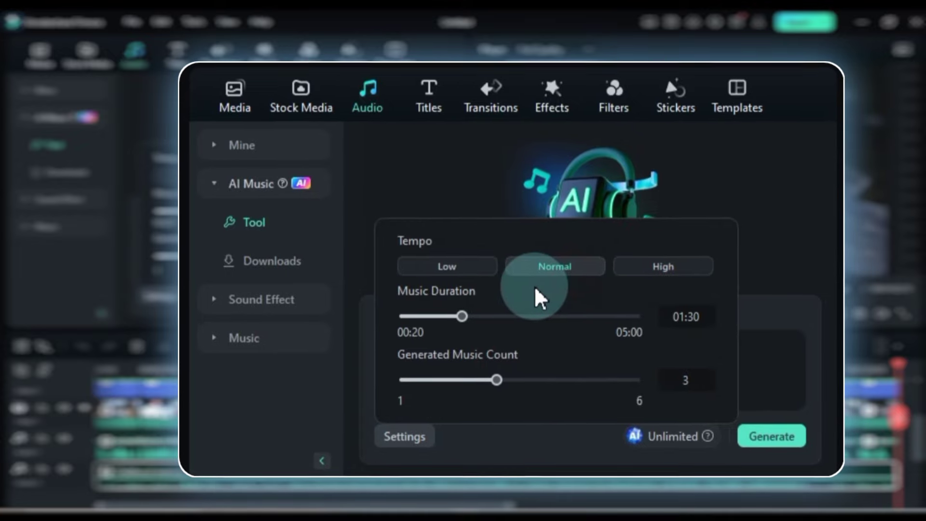
pyautogui.moveTo(465, 317); pyautogui.dragTo(415, 355)
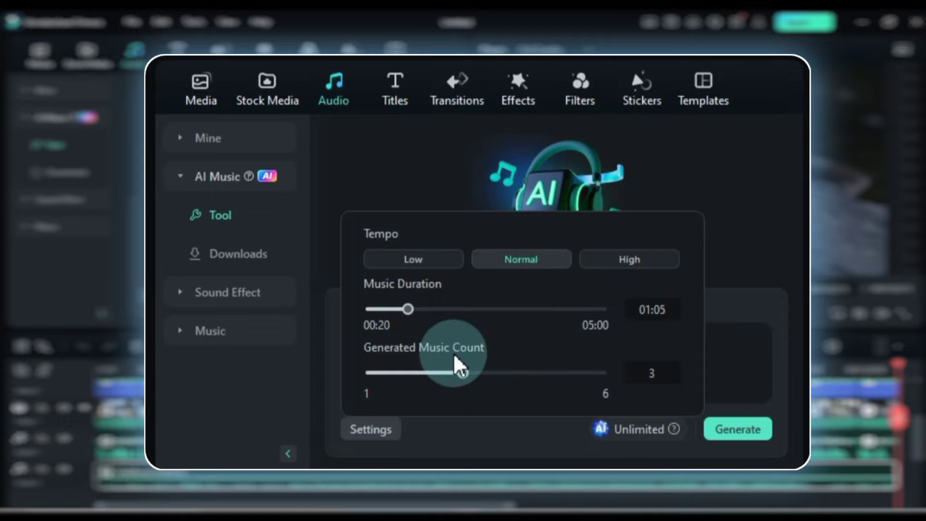
pyautogui.moveTo(485, 383); pyautogui.dragTo(450, 379)
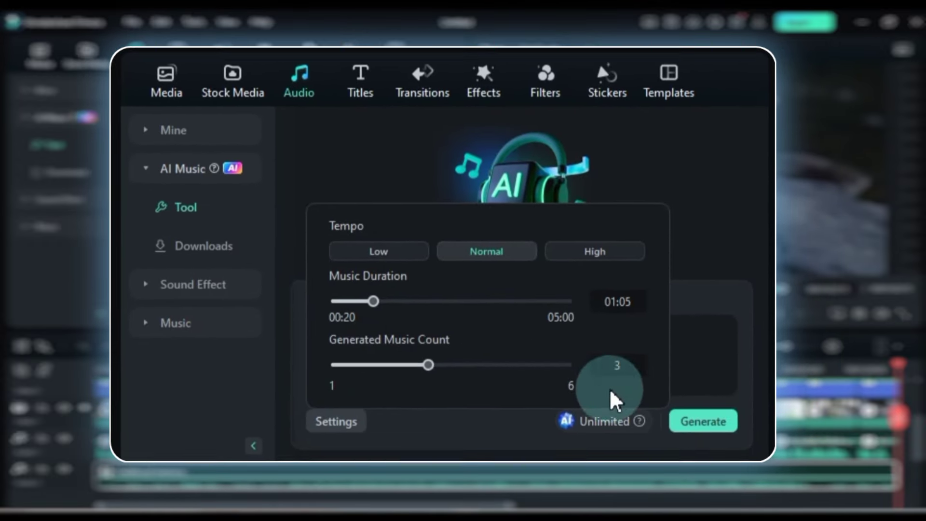
pyautogui.click(713, 427)
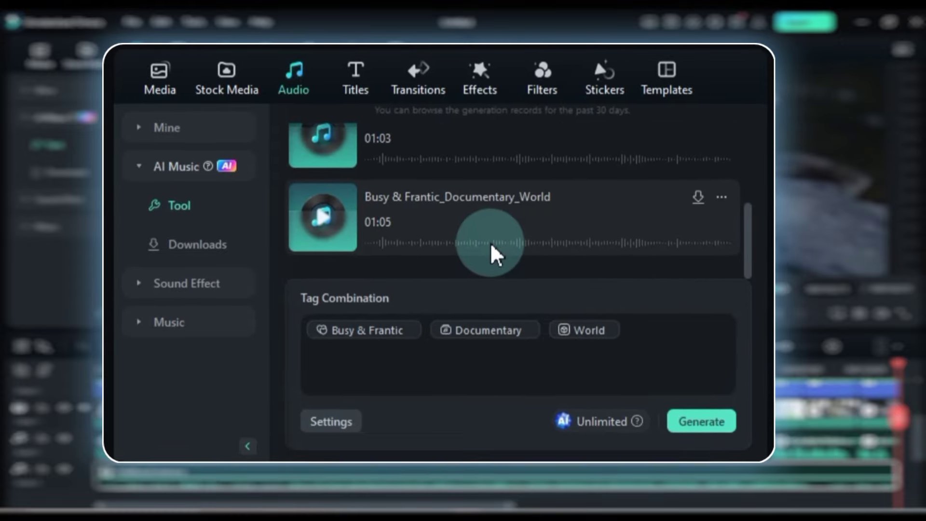
# Step: Preview the generated 01:06 Busy & Frantic_Documentary_World track
pyautogui.scroll(3, 504, 256)
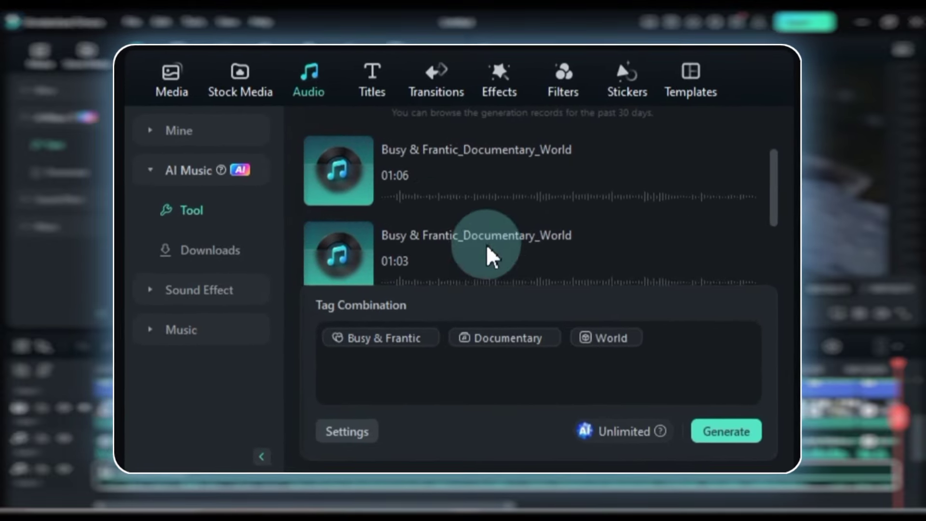
pyautogui.click(324, 170)
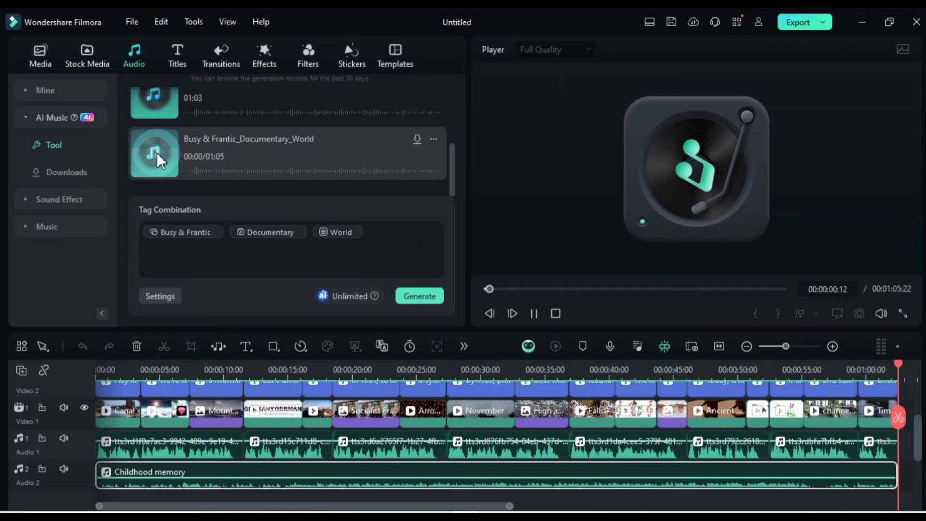
pyautogui.scroll(2, 425, 154)
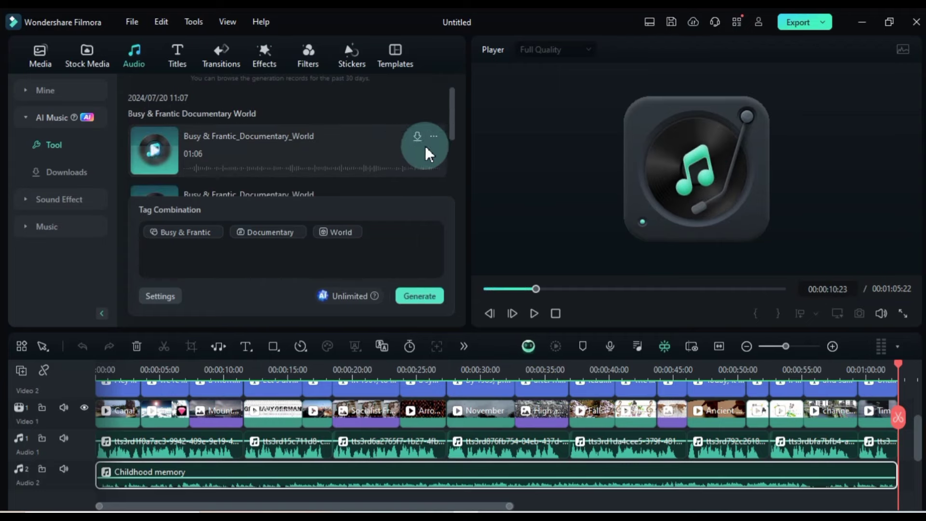
pyautogui.click(303, 165)
# Step: Delete the Childhood memory clip, put the new track on Audio 2, and play the timeline
pyautogui.scroll(-1, 288, 423)
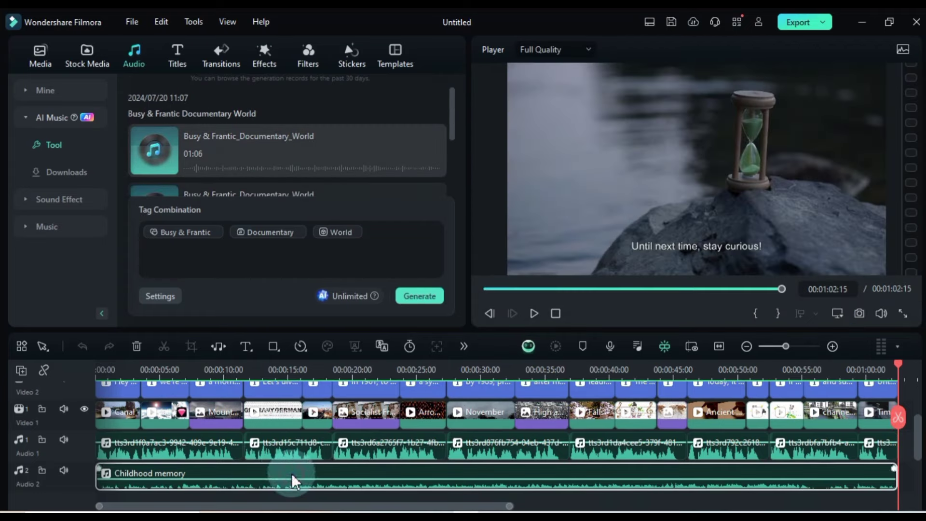
pyautogui.press('Delete')
pyautogui.moveTo(111, 477); pyautogui.dragTo(104, 475)
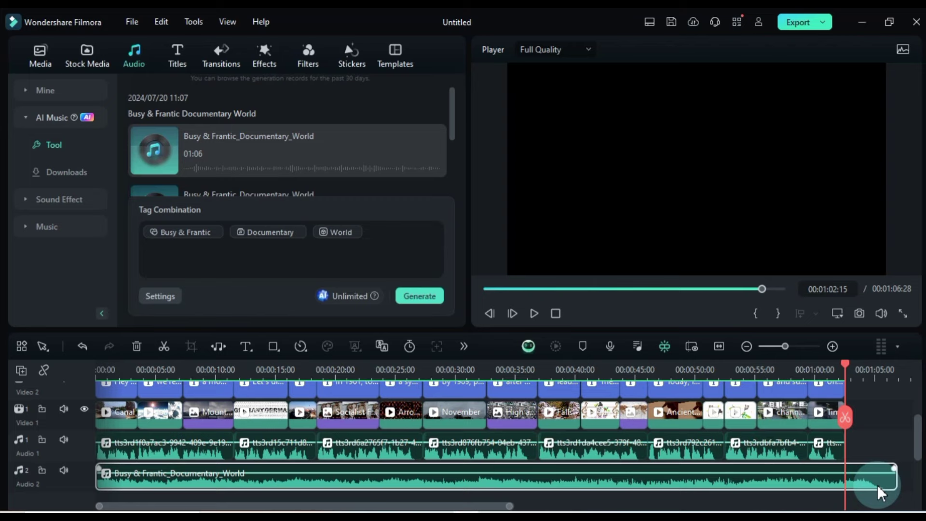
pyautogui.click(383, 482)
pyautogui.press('space')
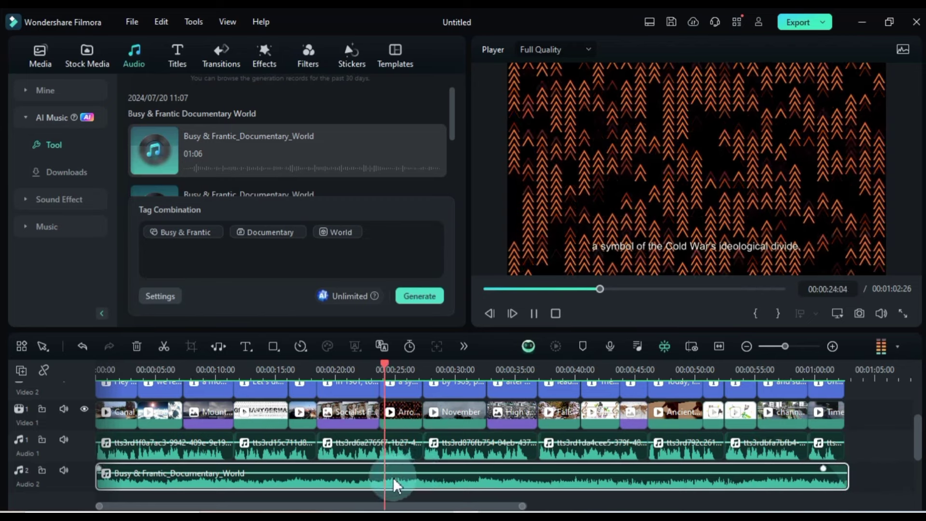
# Step: Turn on Auto Normalization for the Audio 2 music, set volume to -10 dB, and replay from the start
pyautogui.doubleClick(286, 476)
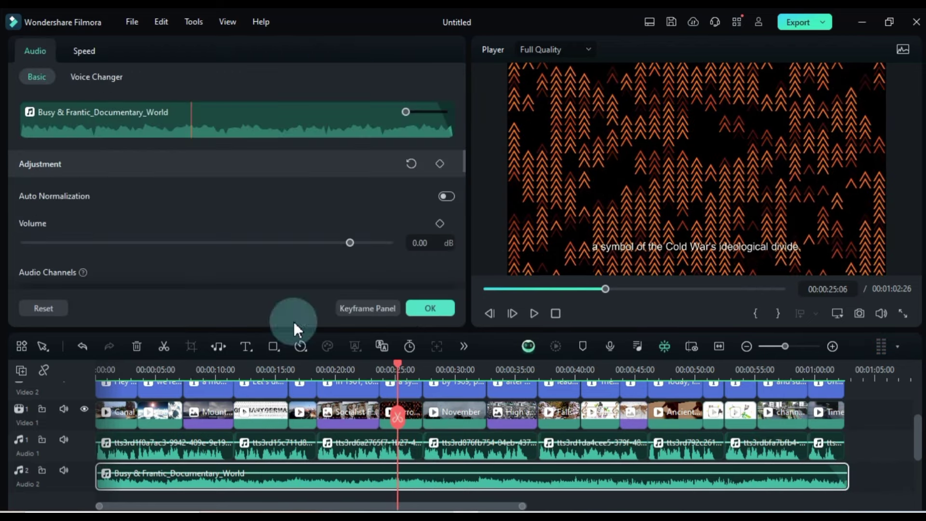
pyautogui.click(448, 196)
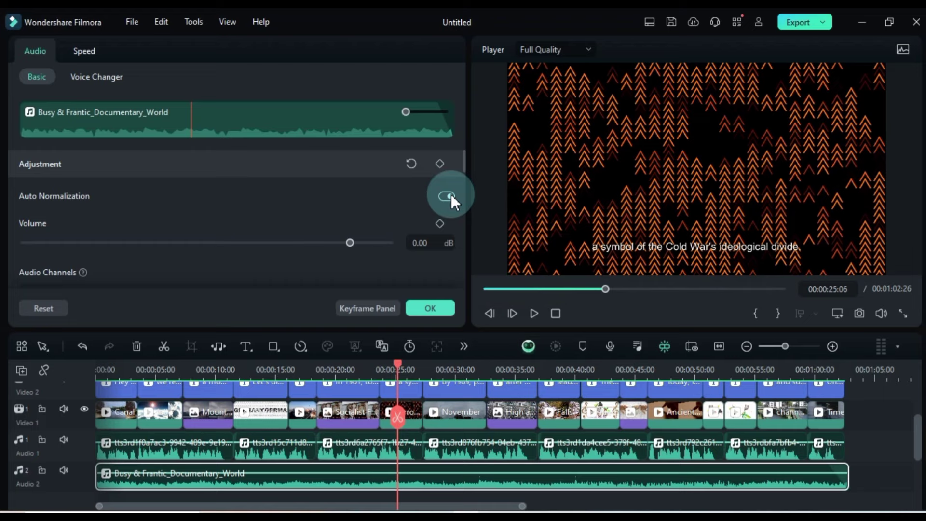
pyautogui.click(334, 242)
pyautogui.moveTo(334, 243); pyautogui.dragTo(317, 243)
pyautogui.click(133, 376)
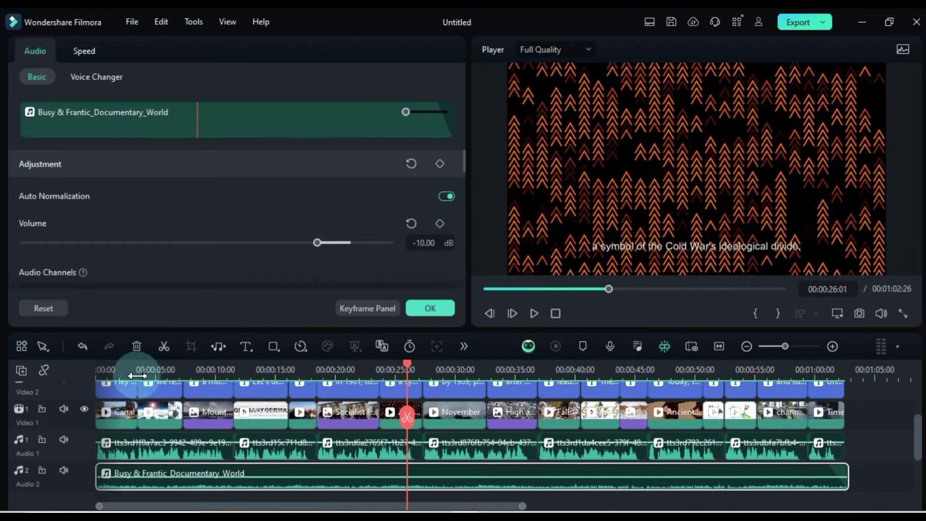
pyautogui.press('space')
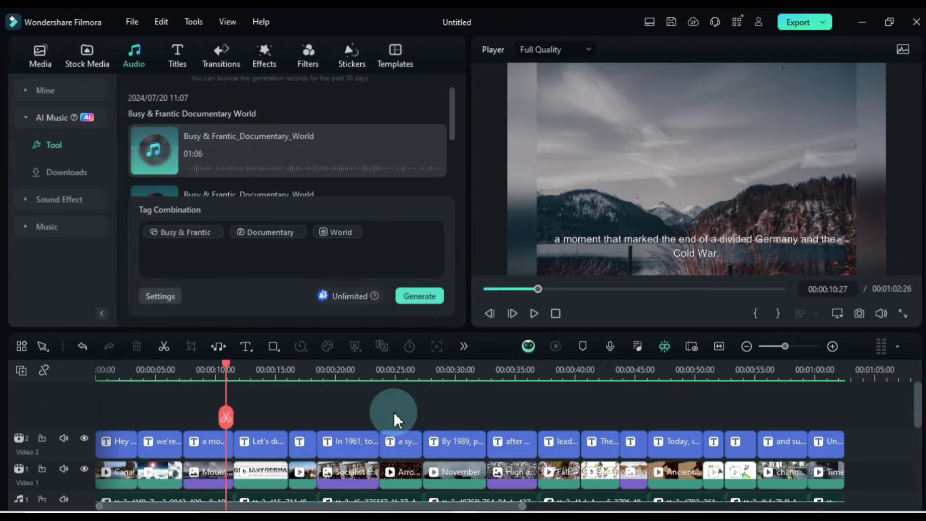
pyautogui.scroll(-3, 394, 412)
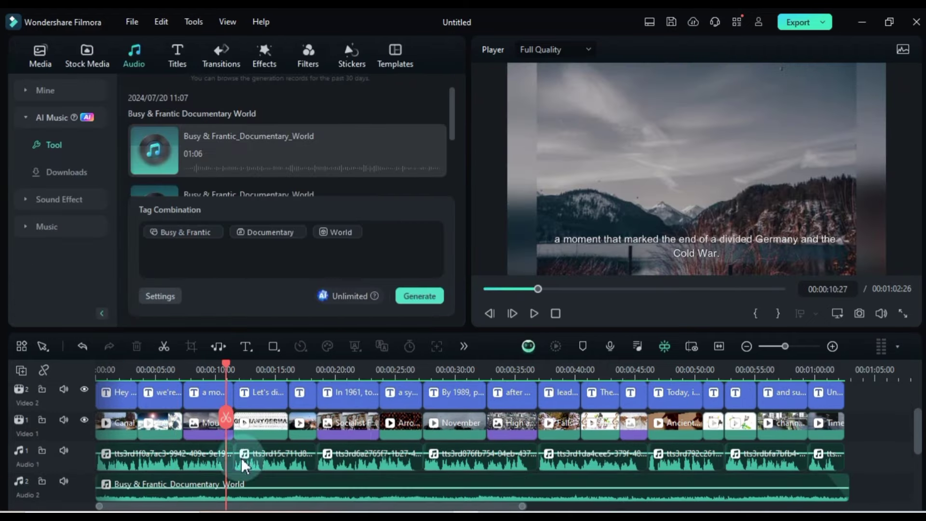
# Step: Open the first voiceover clip's Voice Changer and audition the Echo, Lobby, Phone, Small Room and Diving filters
pyautogui.click(150, 465)
pyautogui.doubleClick(150, 465)
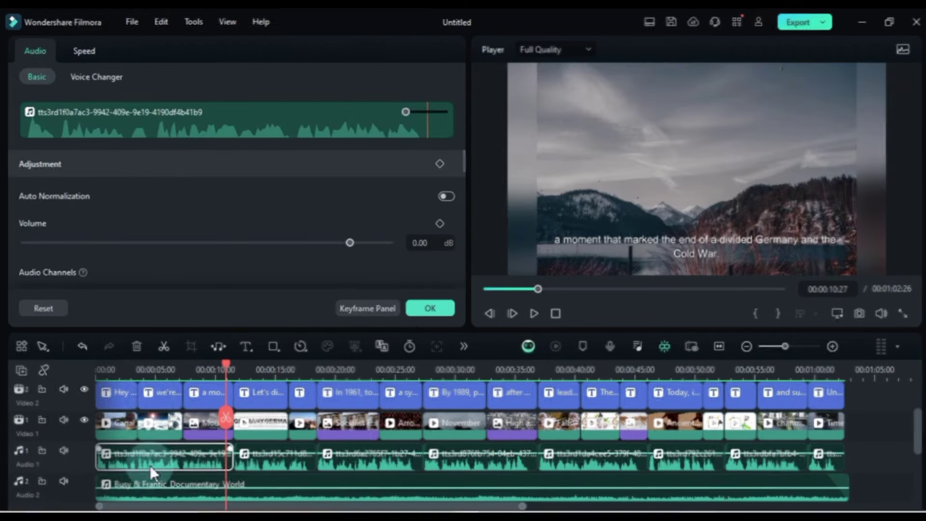
pyautogui.click(150, 99)
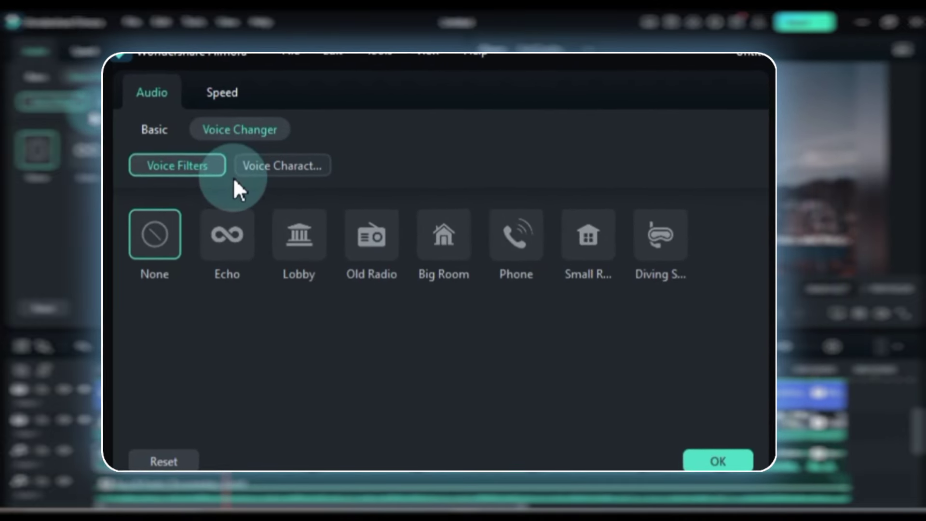
pyautogui.click(242, 238)
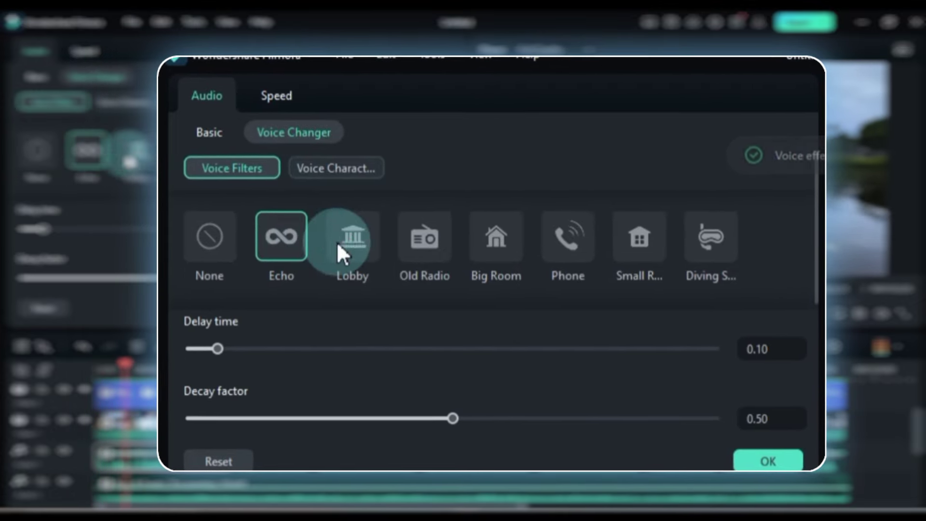
pyautogui.click(355, 242)
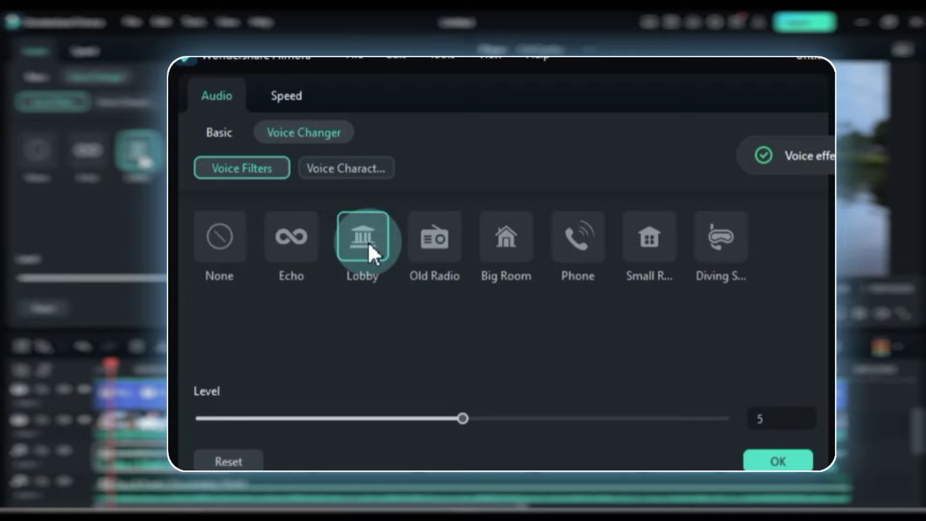
pyautogui.click(589, 244)
pyautogui.click(647, 243)
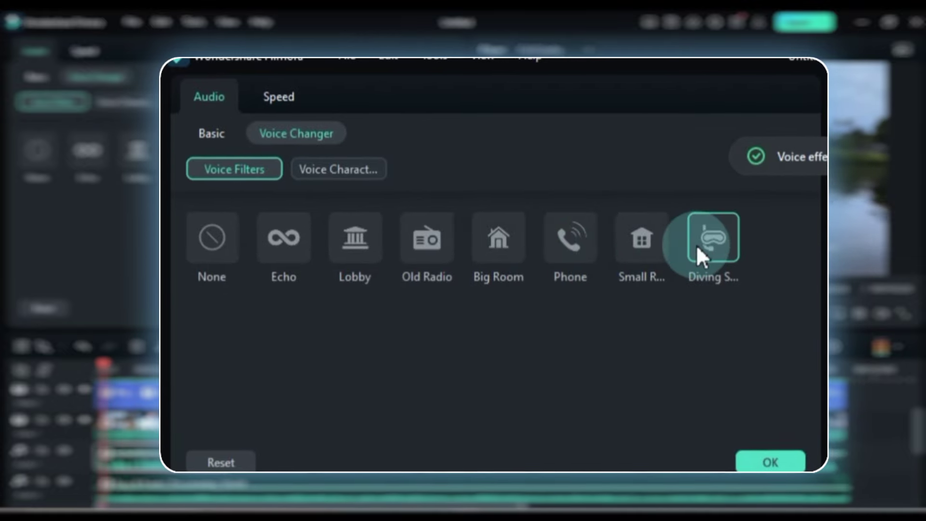
pyautogui.click(695, 244)
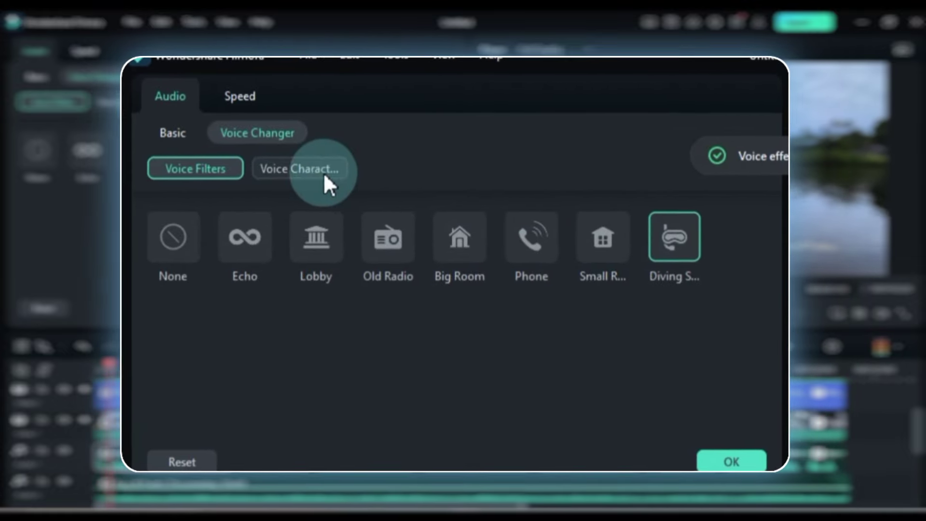
# Step: Audition the Hacker, male and other voice character presets, then return to voice filters
pyautogui.click(305, 173)
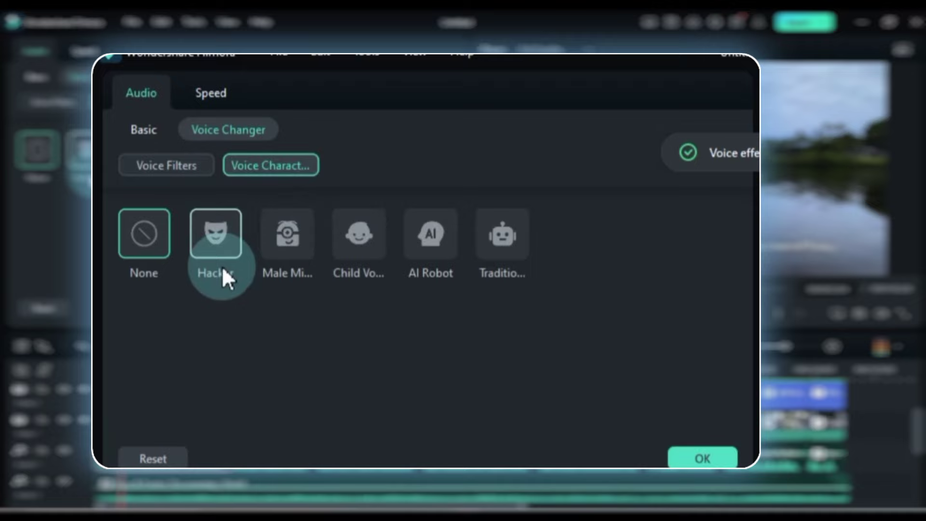
pyautogui.click(218, 267)
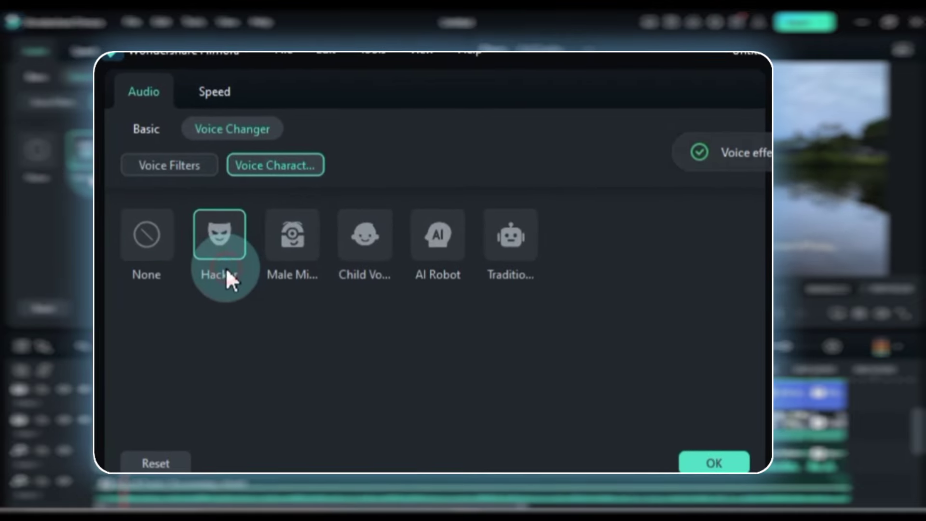
pyautogui.click(312, 259)
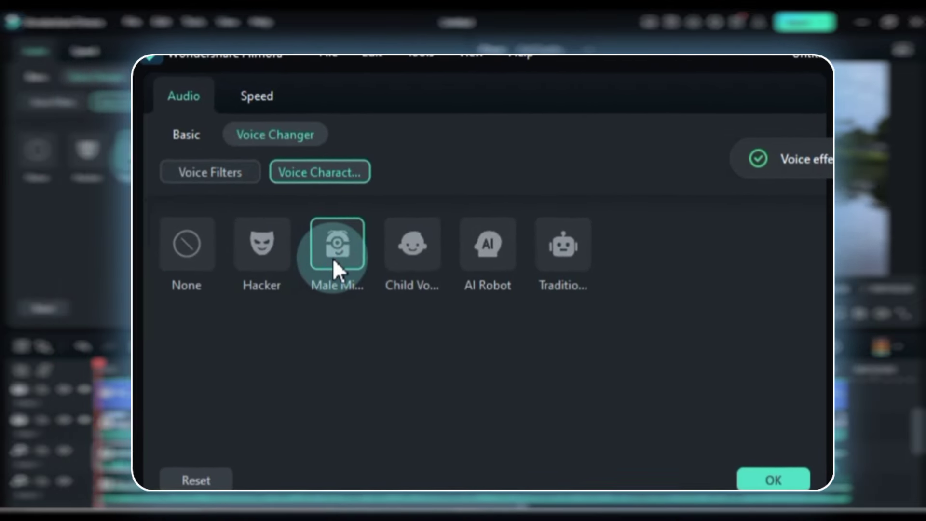
pyautogui.click(547, 252)
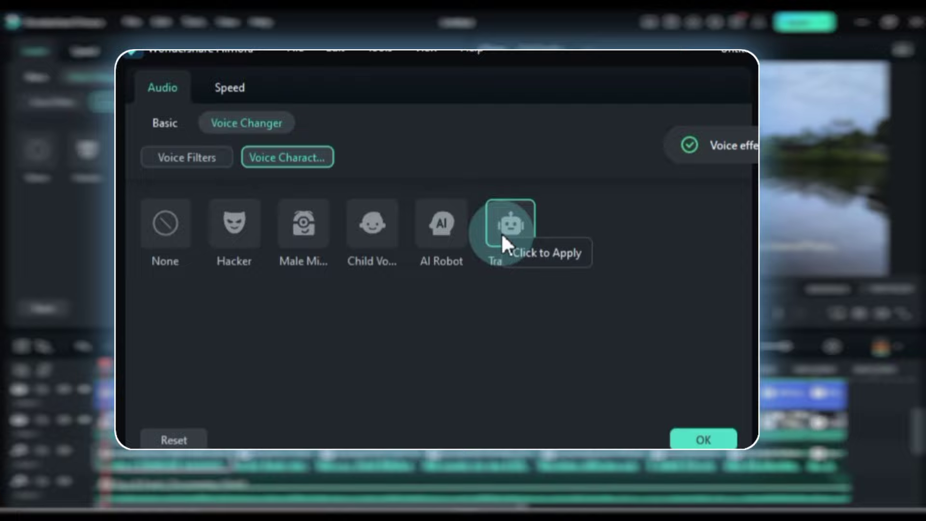
pyautogui.click(211, 169)
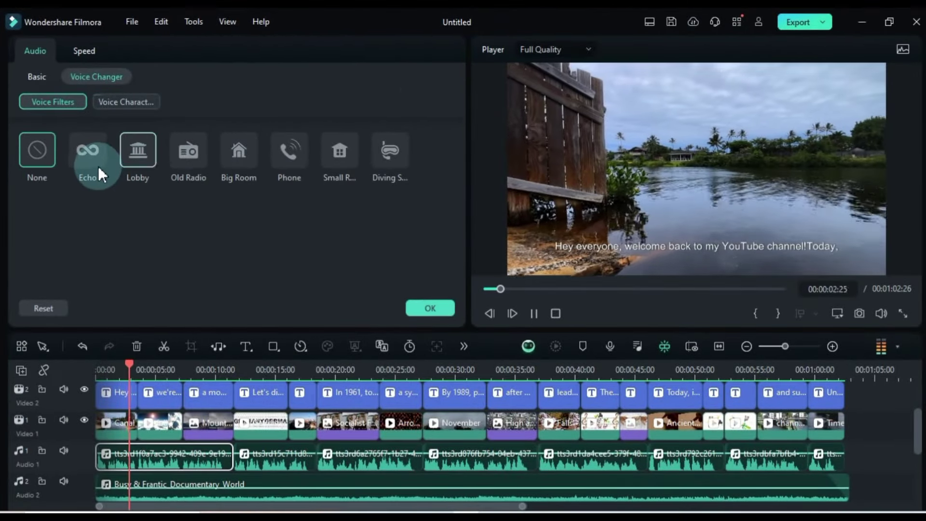
# Step: Apply the Echo filter with delay time 0.05 and decay factor 0.21, and check playback
pyautogui.click(97, 166)
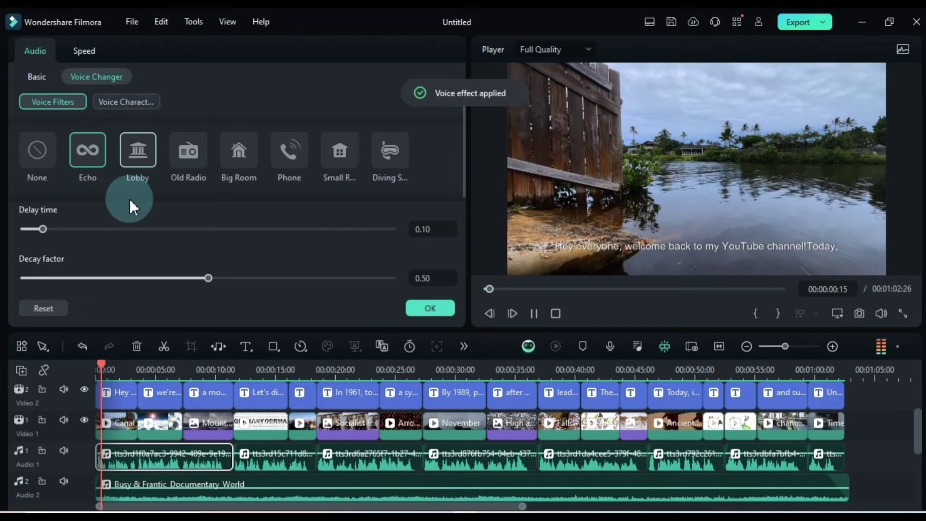
pyautogui.click(45, 239)
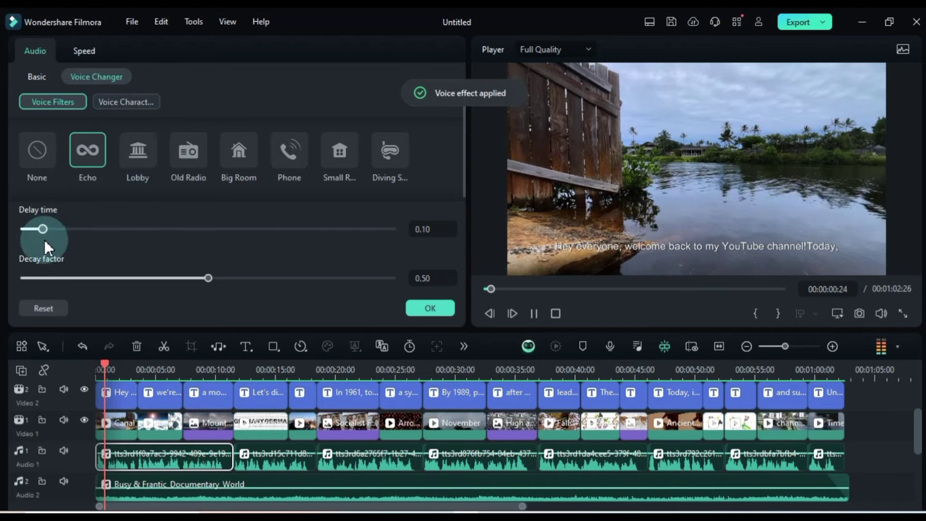
pyautogui.moveTo(44, 240); pyautogui.dragTo(34, 230)
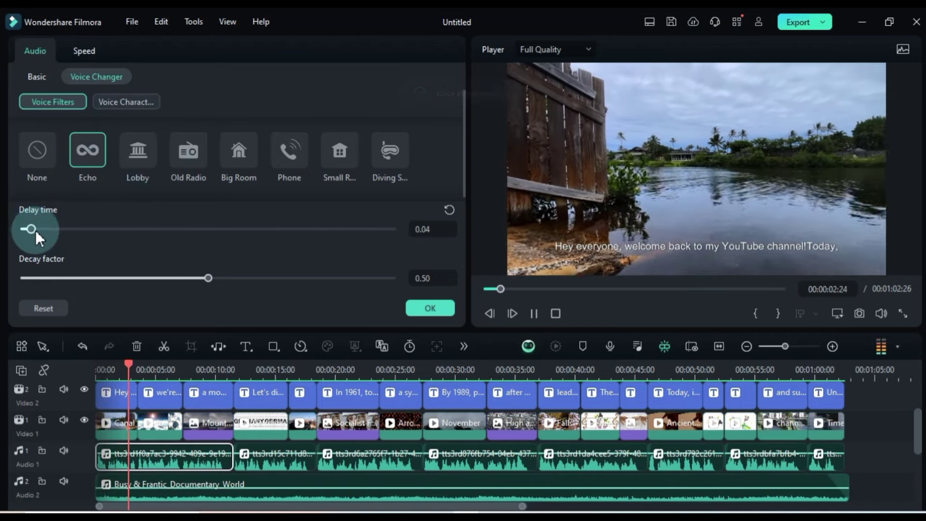
pyautogui.moveTo(208, 279); pyautogui.dragTo(99, 291)
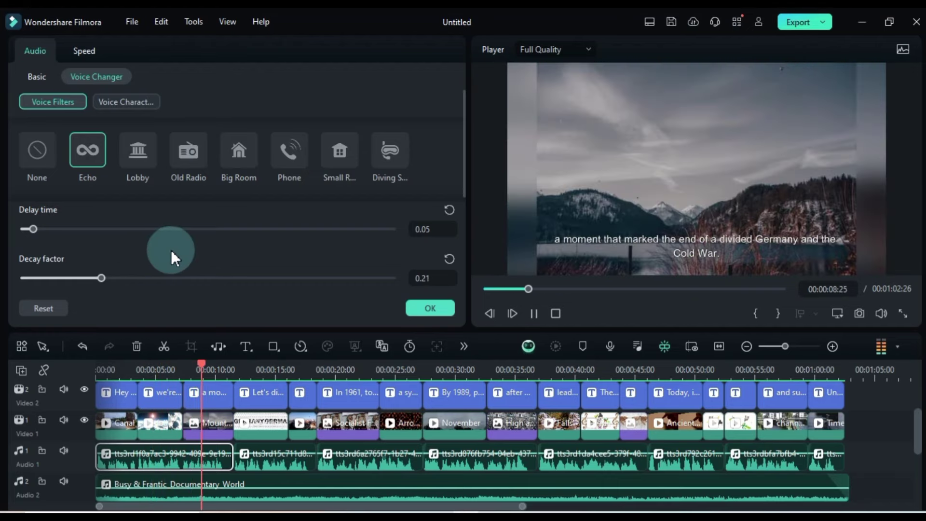
pyautogui.press('space')
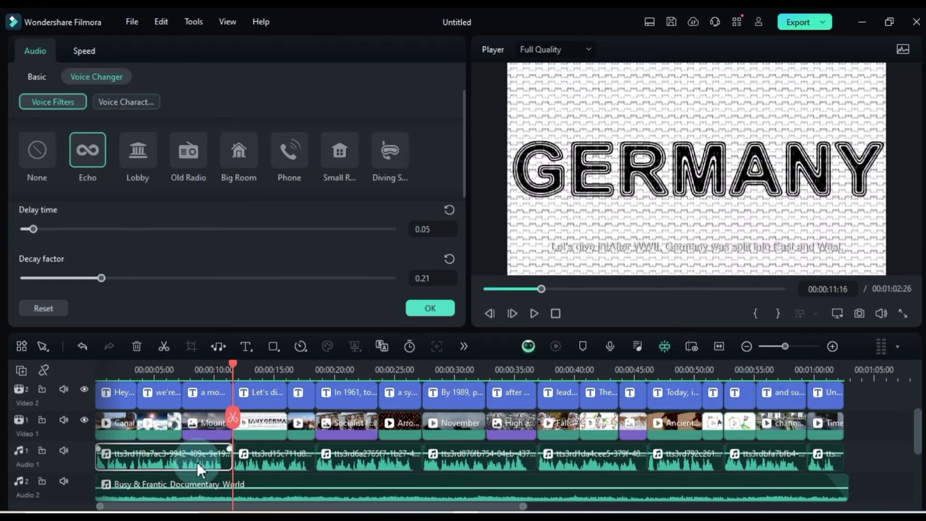
# Step: Copy the first clip's Echo effect and paste it onto the remaining Audio 1 voiceover clips
pyautogui.rightClick(196, 461)
pyautogui.moveTo(465, 327)
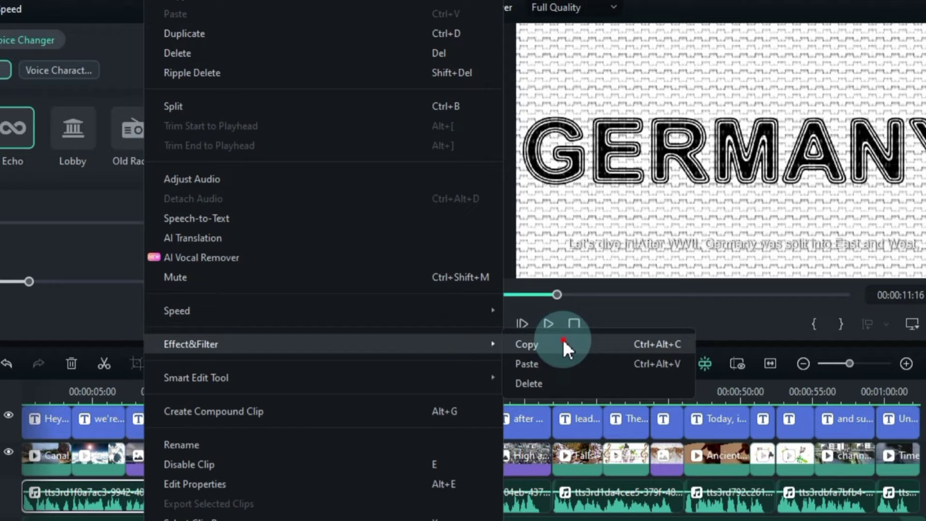
pyautogui.click(563, 340)
pyautogui.click(259, 492)
pyautogui.keyDown('shift'); pyautogui.click(826, 464); pyautogui.keyUp('shift')
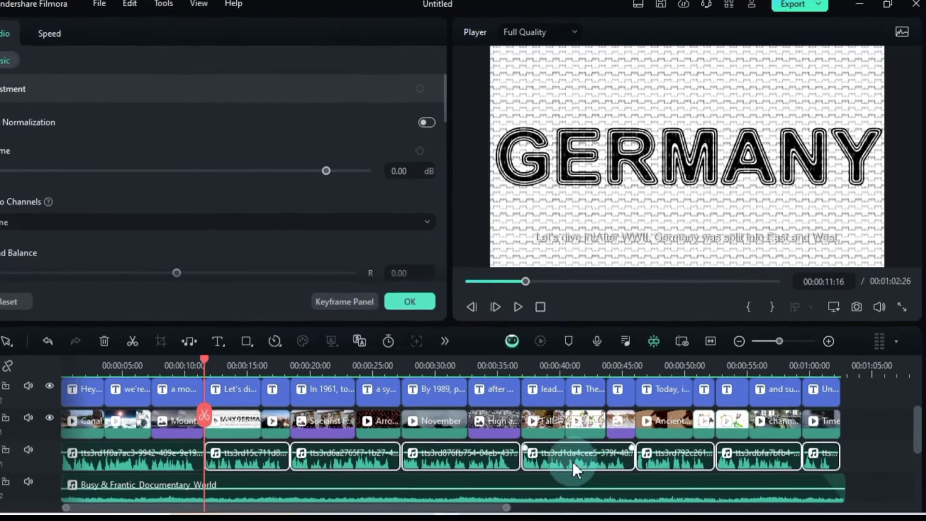
pyautogui.rightClick(583, 461)
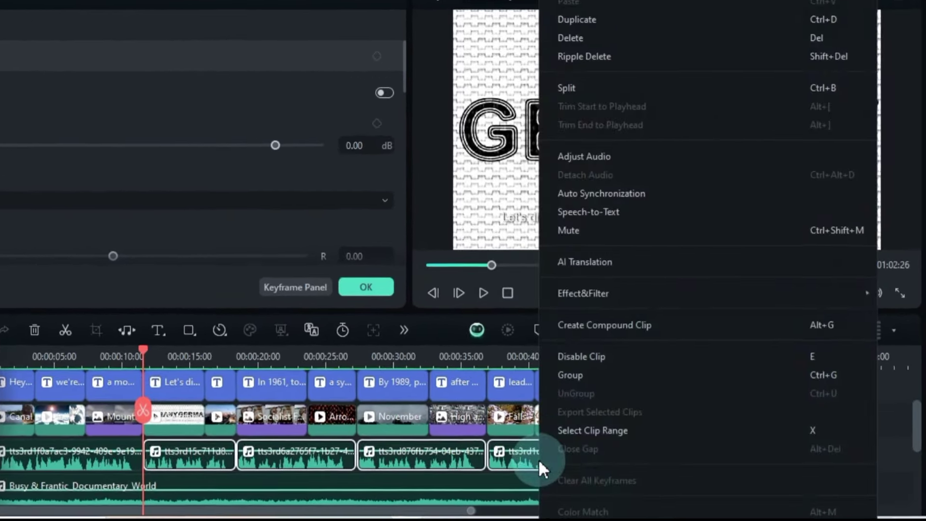
pyautogui.moveTo(558, 285)
pyautogui.click(361, 284)
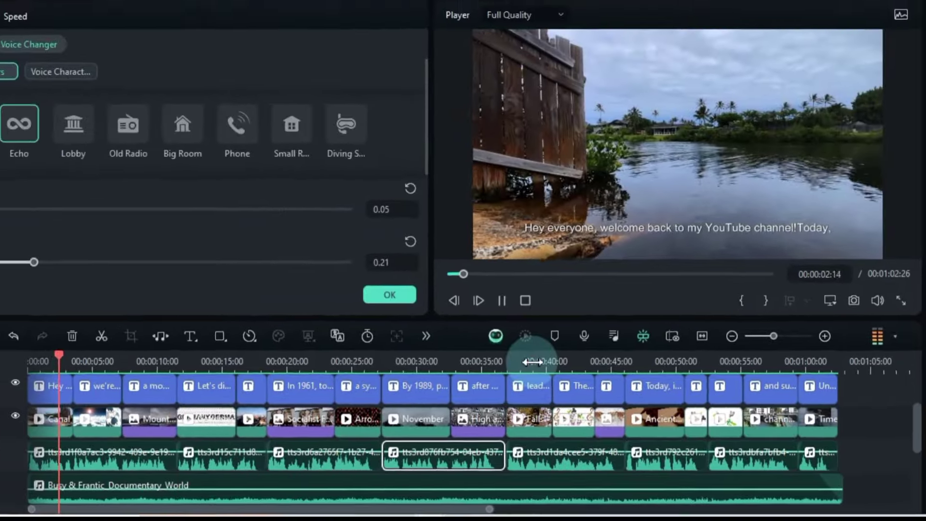
# Step: Play back around 00:39 and 00:50 to hear the echoed narration
pyautogui.click(532, 362)
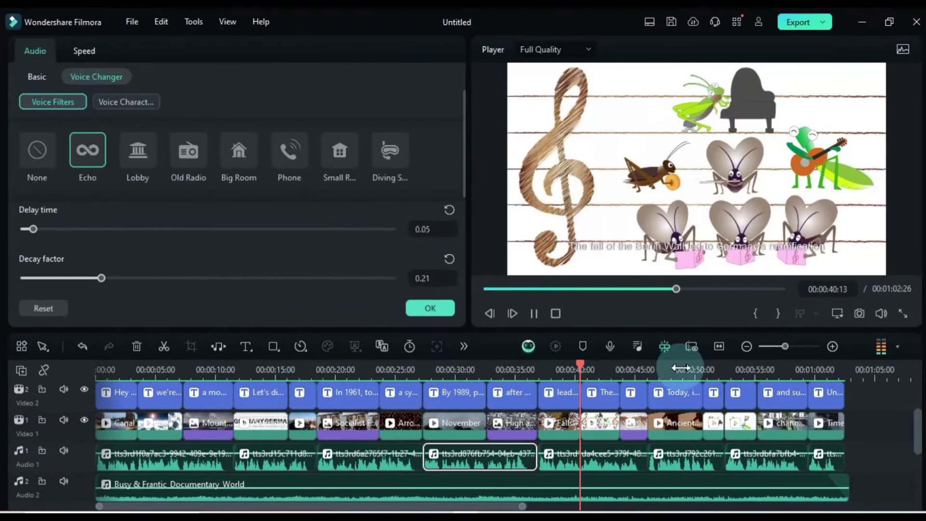
pyautogui.click(681, 367)
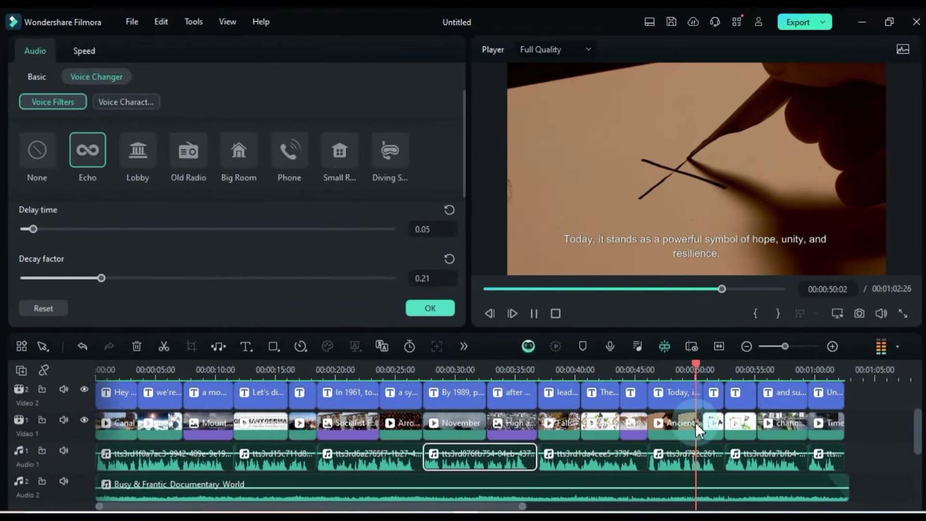
pyautogui.scroll(1, 702, 445)
pyautogui.scroll(2, 702, 445)
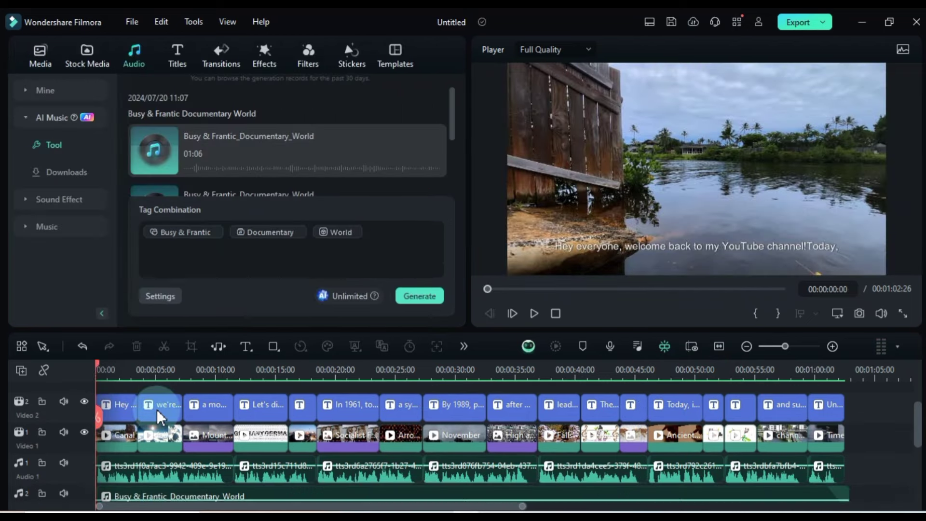
# Step: Open AI Translation for the first voiceover clip and choose translating both voice and text
pyautogui.scroll(-1, 157, 409)
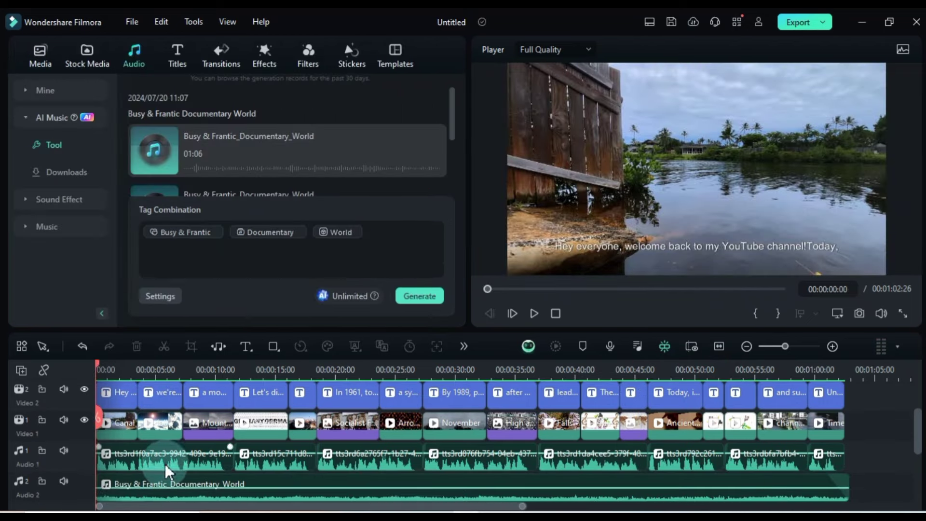
pyautogui.click(165, 463)
pyautogui.rightClick(166, 464)
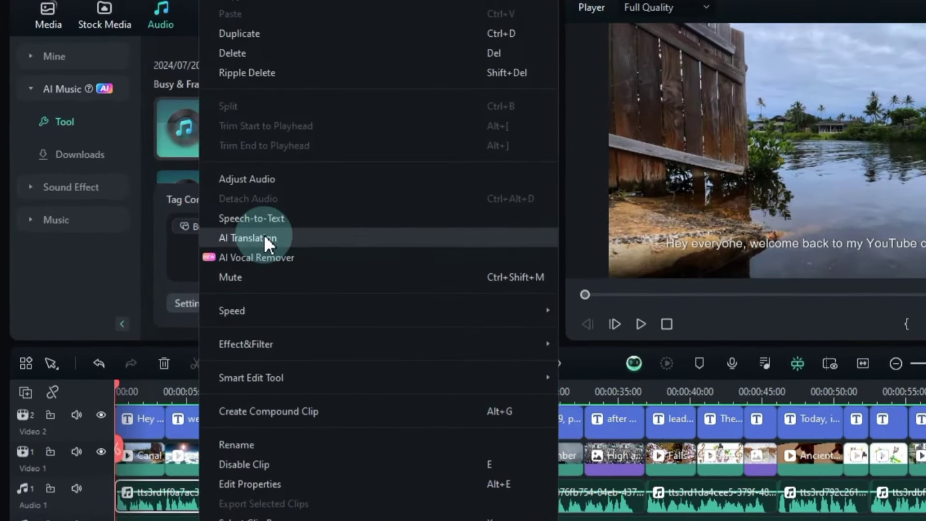
pyautogui.click(310, 239)
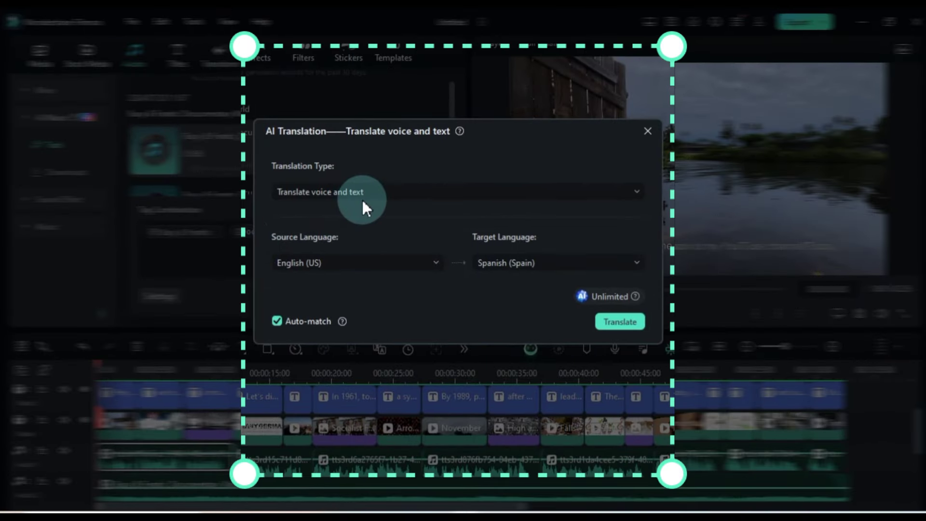
pyautogui.click(380, 190)
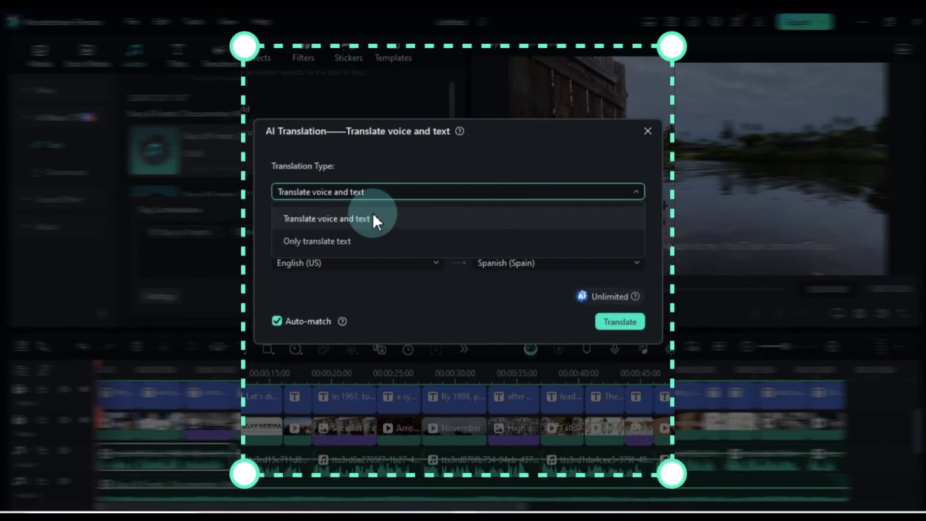
pyautogui.click(374, 217)
pyautogui.click(372, 195)
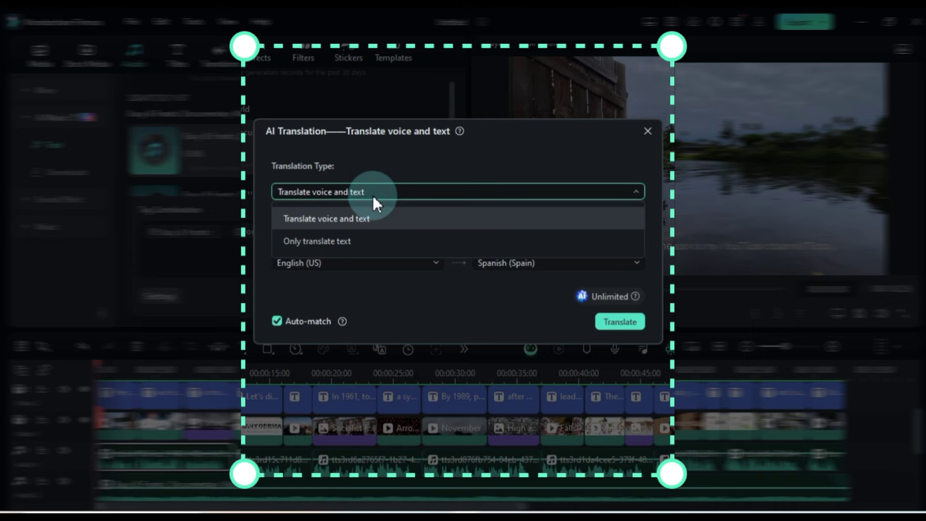
pyautogui.click(354, 216)
# Step: Set the source language to English (US) and the target to Arabic (United Arab Emirates)
pyautogui.click(356, 264)
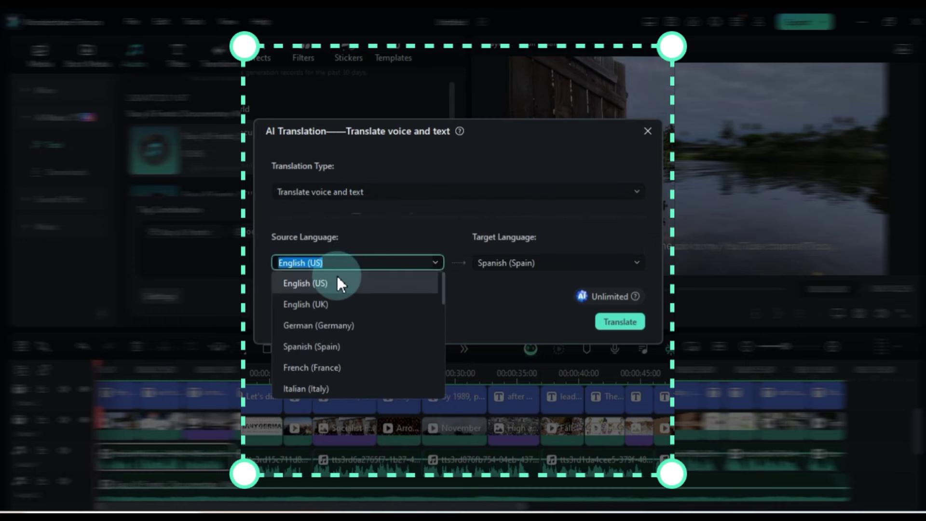
pyautogui.click(323, 284)
pyautogui.click(537, 265)
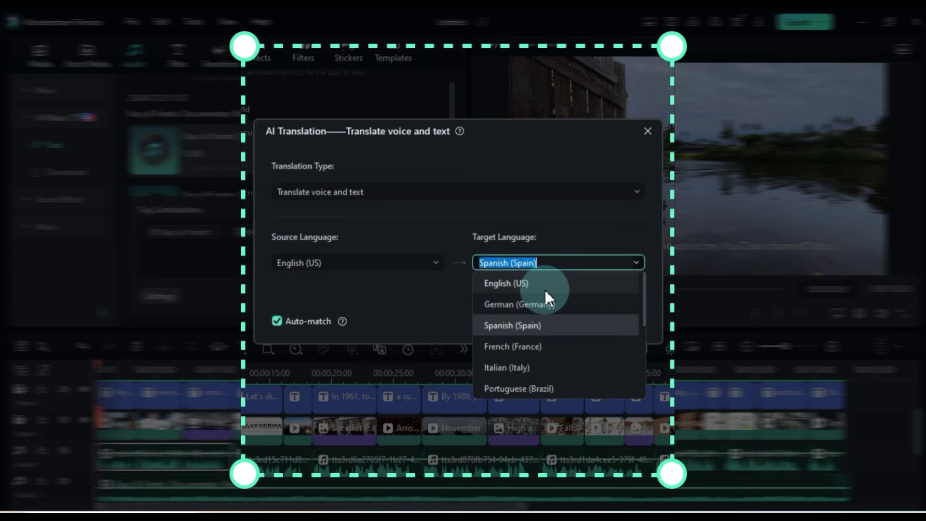
pyautogui.scroll(-3, 546, 305)
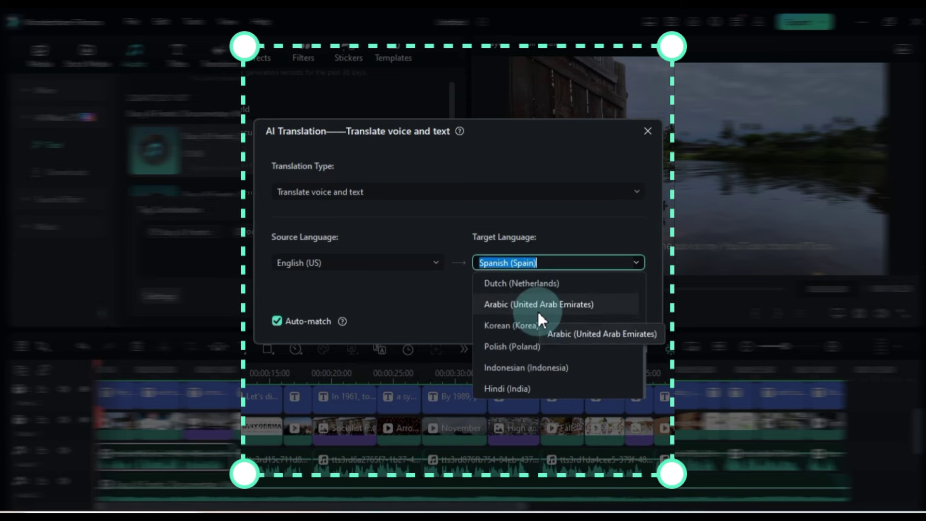
pyautogui.click(538, 312)
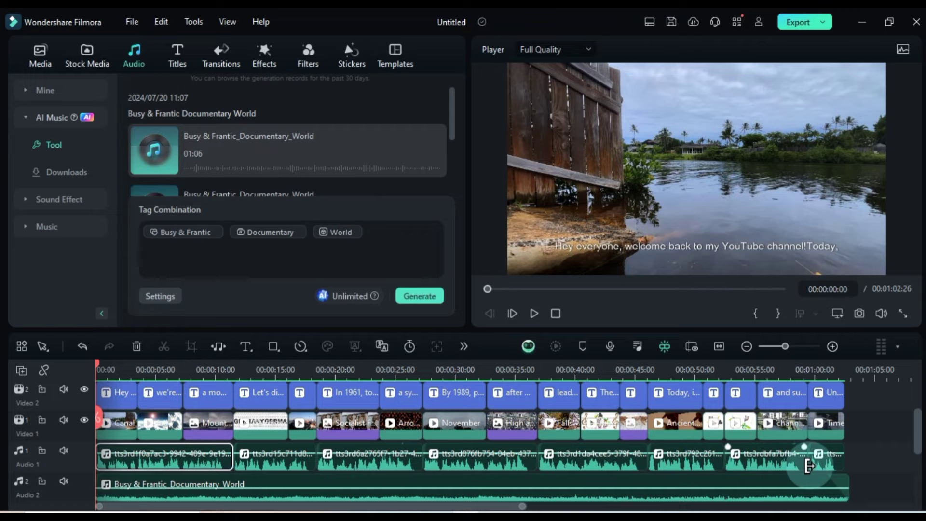
# Step: Run AI Translation on all Audio 1 clips into Arabic (UAE), producing translated voice and subtitles
pyautogui.keyDown('shift'); pyautogui.click(828, 464); pyautogui.keyUp('shift')
pyautogui.rightClick(284, 462)
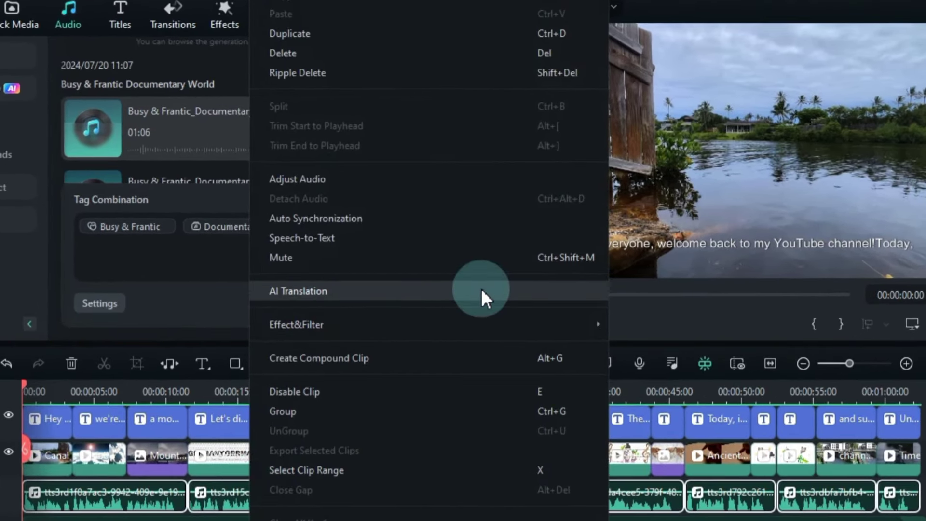
pyautogui.click(481, 289)
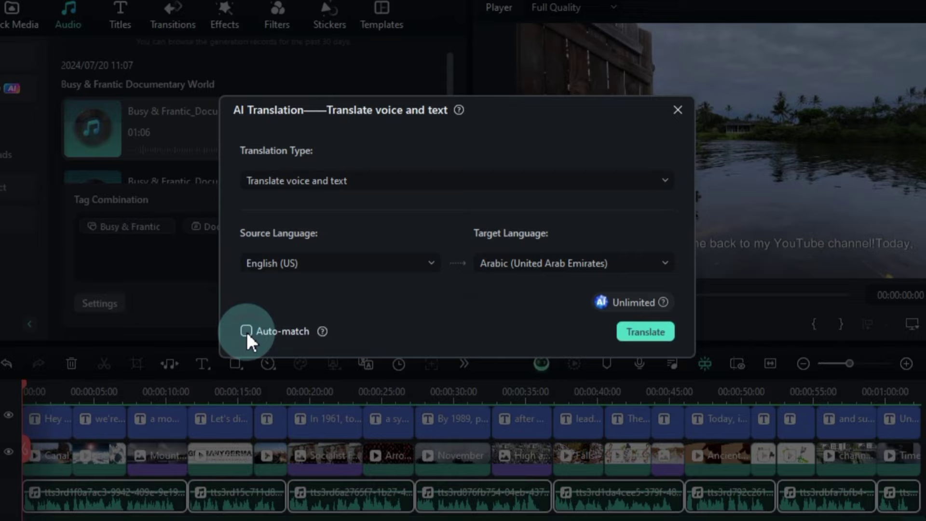
pyautogui.click(647, 335)
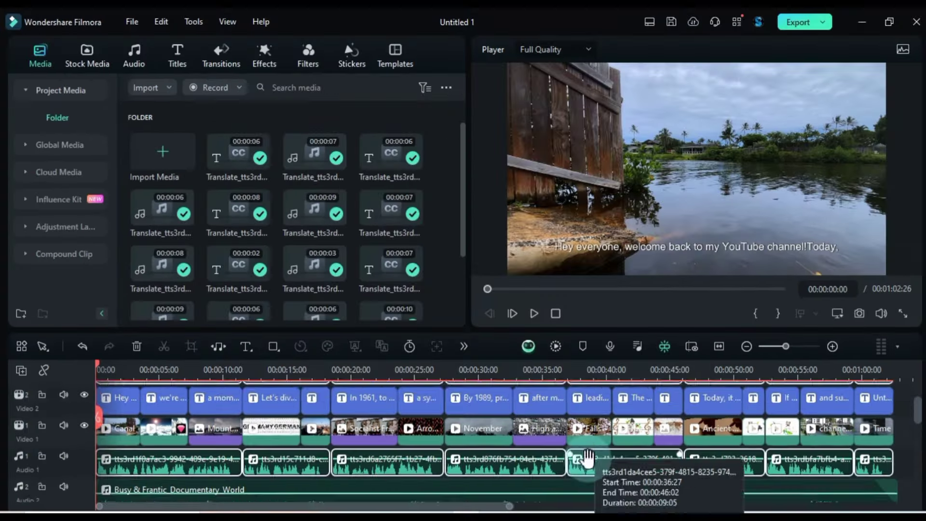
pyautogui.scroll(-1, 838, 431)
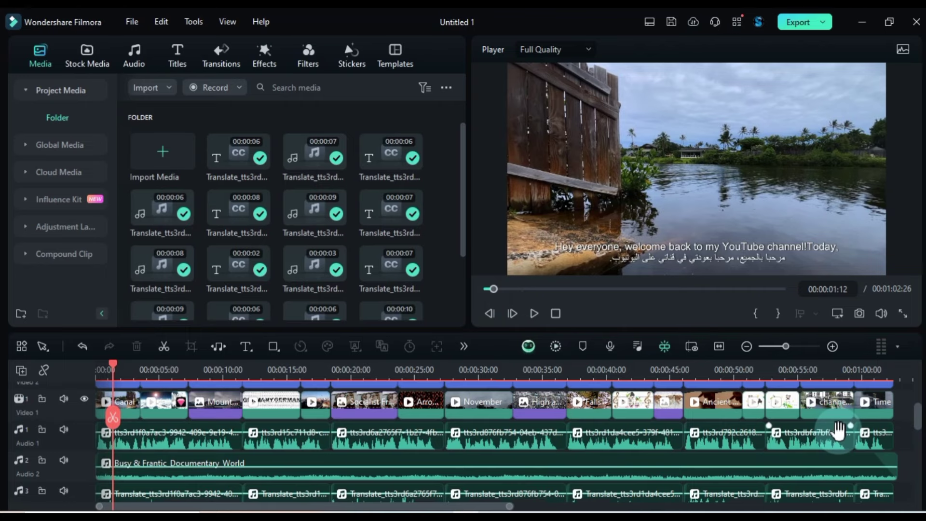
# Step: Disable all the original English voiceover clips on Audio 1
pyautogui.moveTo(864, 443); pyautogui.dragTo(570, 436)
pyautogui.moveTo(183, 443); pyautogui.dragTo(76, 438)
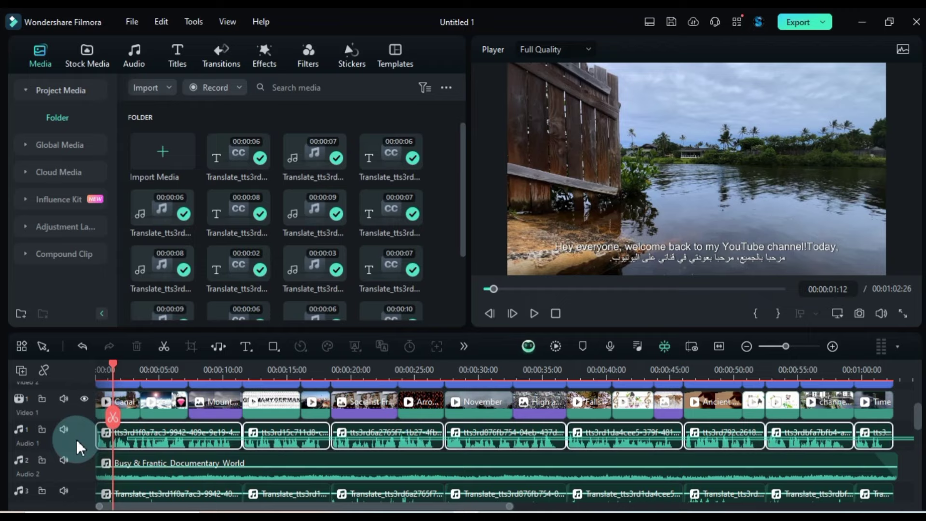
pyautogui.rightClick(167, 441)
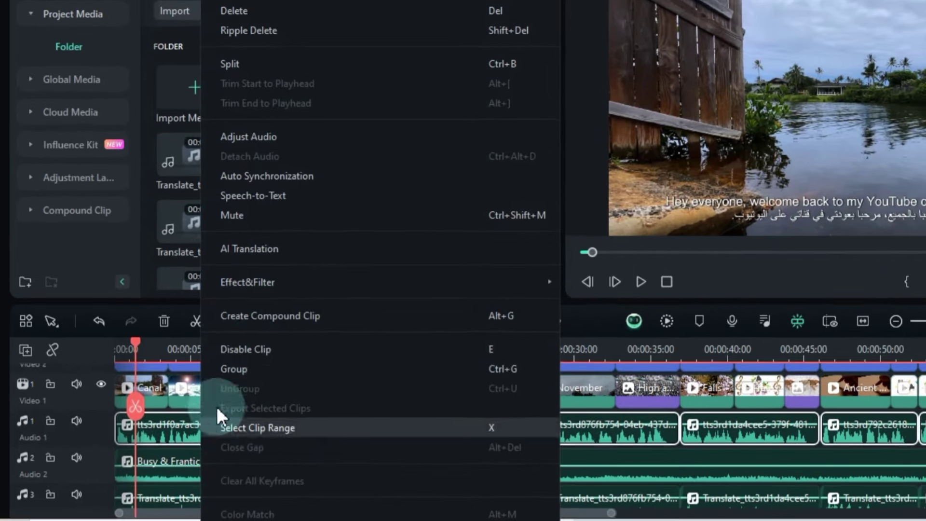
pyautogui.click(254, 347)
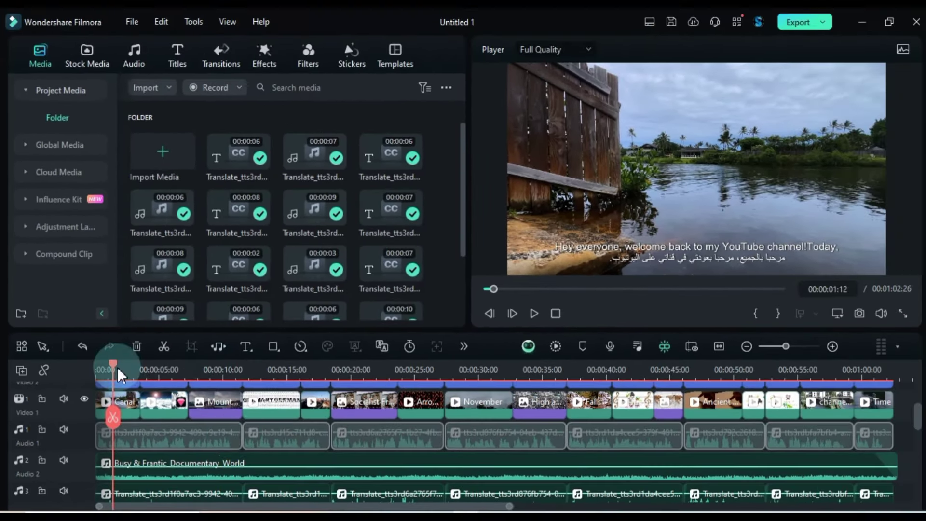
# Step: Play the video from the start to hear the Arabic voice, then pause
pyautogui.click(72, 369)
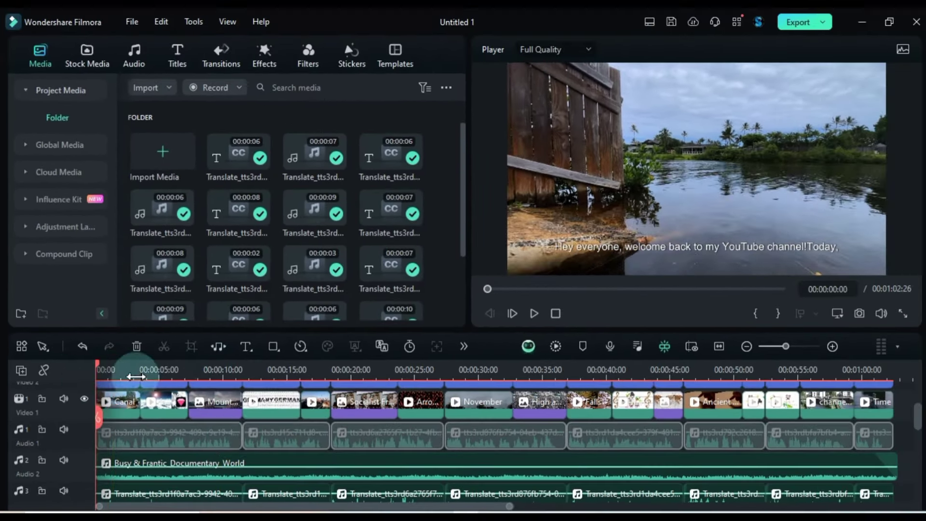
pyautogui.click(533, 314)
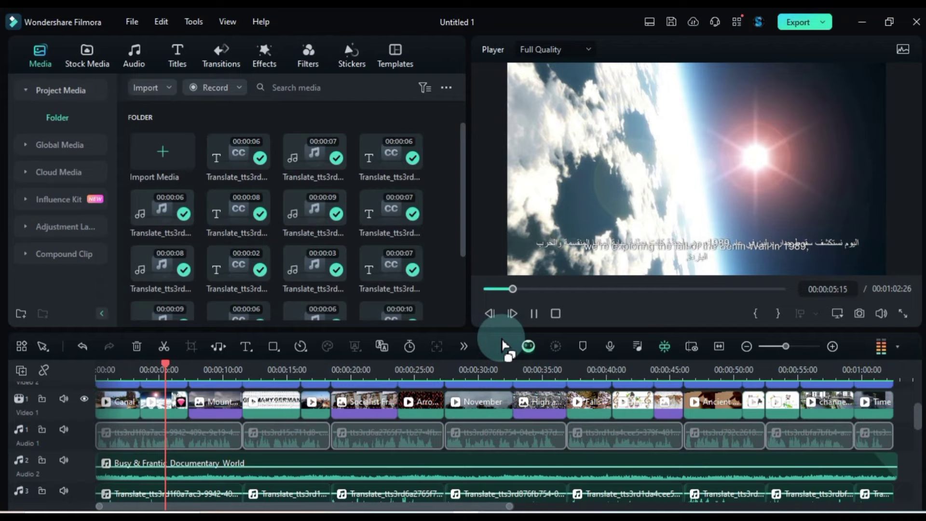
pyautogui.click(533, 314)
# Step: Combine all English subtitle clips on Video 2 into Compound Clip 1 and preview around 12 seconds
pyautogui.scroll(3, 746, 458)
pyautogui.click(217, 400)
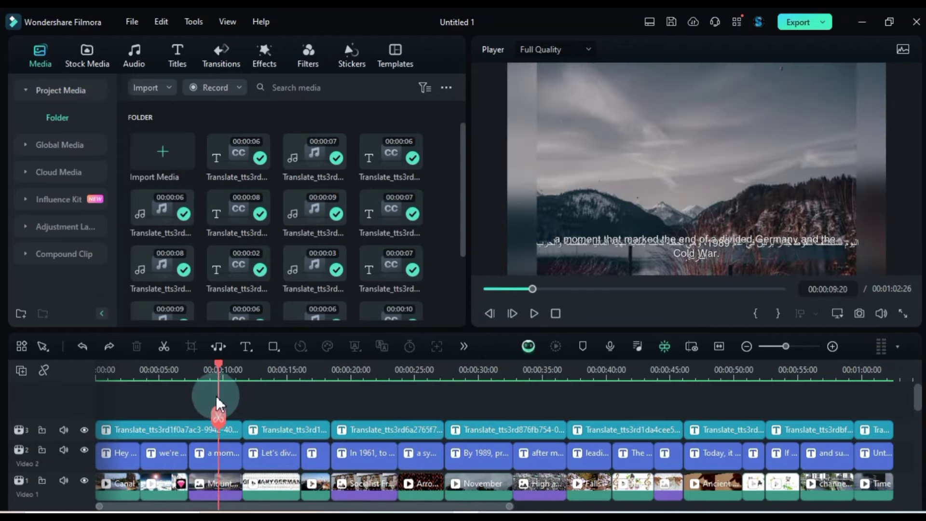
pyautogui.moveTo(896, 455); pyautogui.dragTo(66, 471)
pyautogui.rightClick(285, 460)
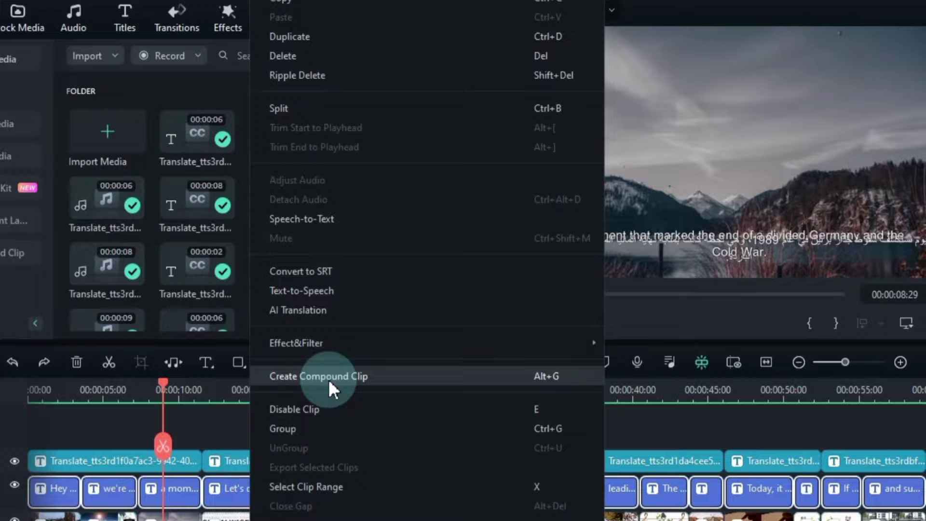
pyautogui.click(347, 364)
pyautogui.click(531, 282)
pyautogui.click(428, 486)
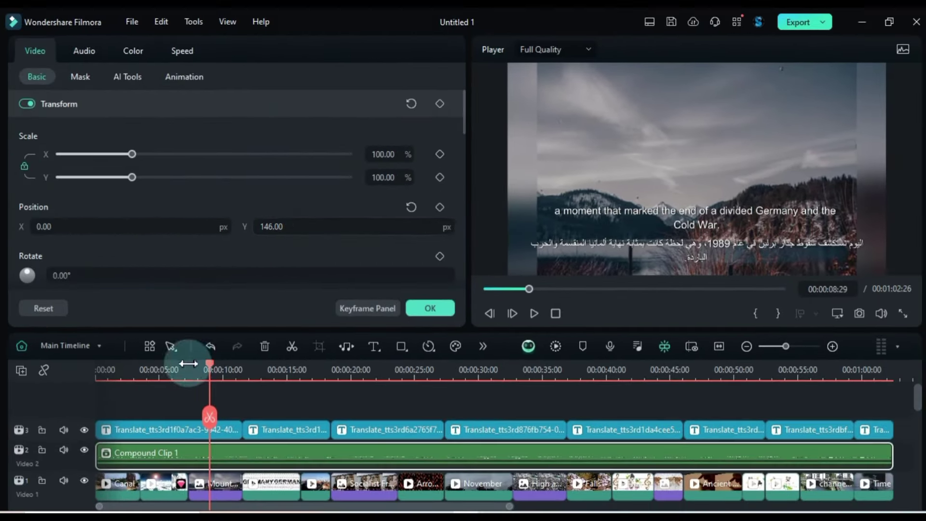
pyautogui.moveTo(140, 389); pyautogui.dragTo(534, 411)
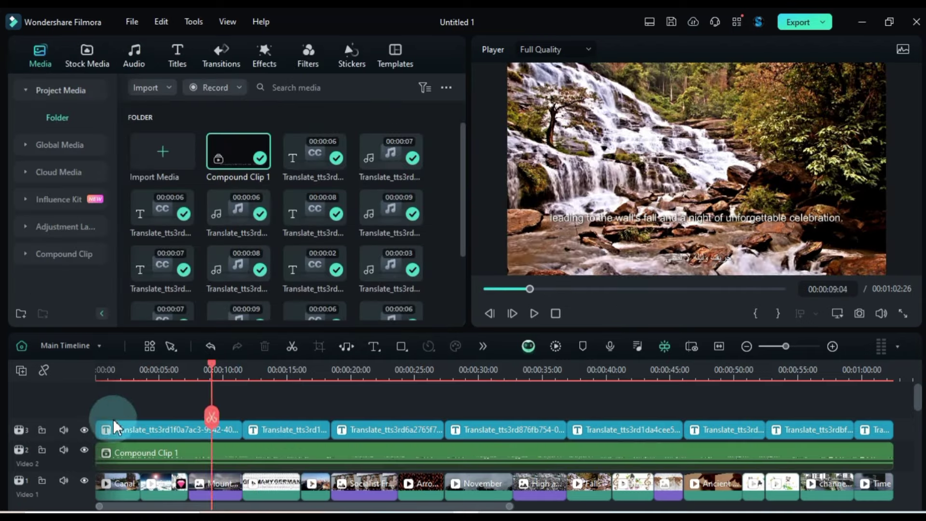
# Step: Open the Arabic subtitle track in the subtitle editor and review its subtitle lines
pyautogui.doubleClick(170, 428)
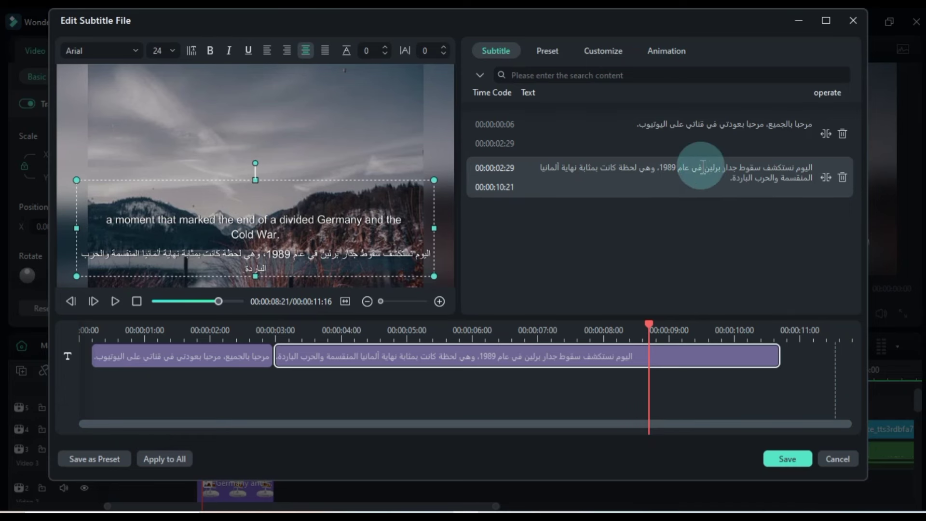
pyautogui.click(683, 124)
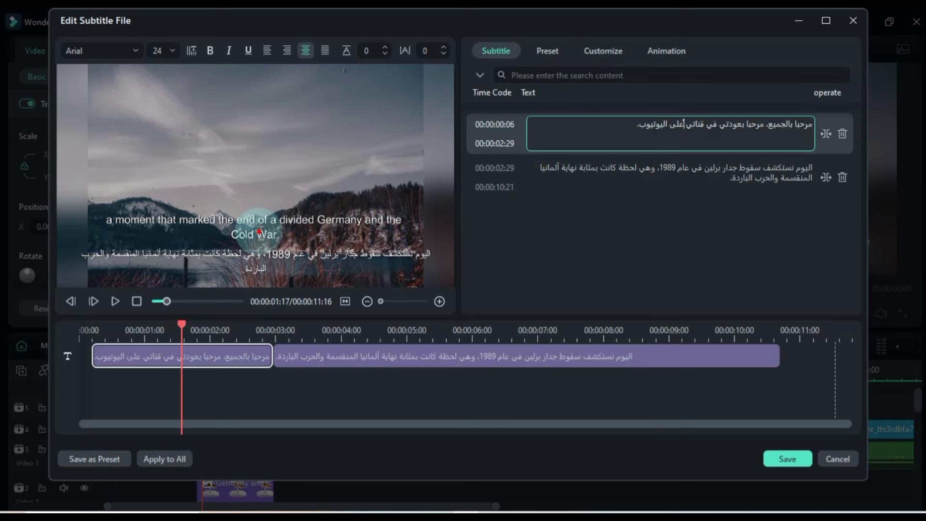
pyautogui.hotkey('ctrl', 'a')
pyautogui.click(636, 177)
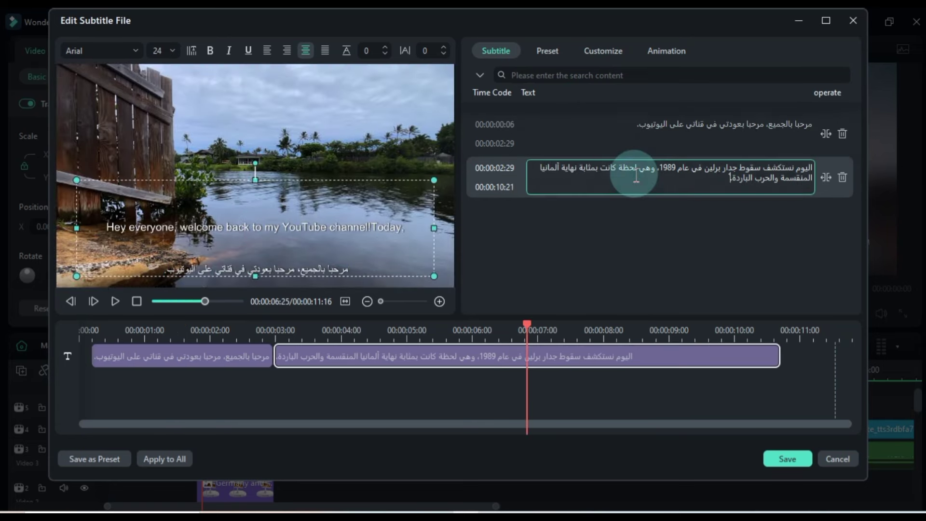
pyautogui.moveTo(526, 324); pyautogui.dragTo(336, 331)
pyautogui.click(490, 48)
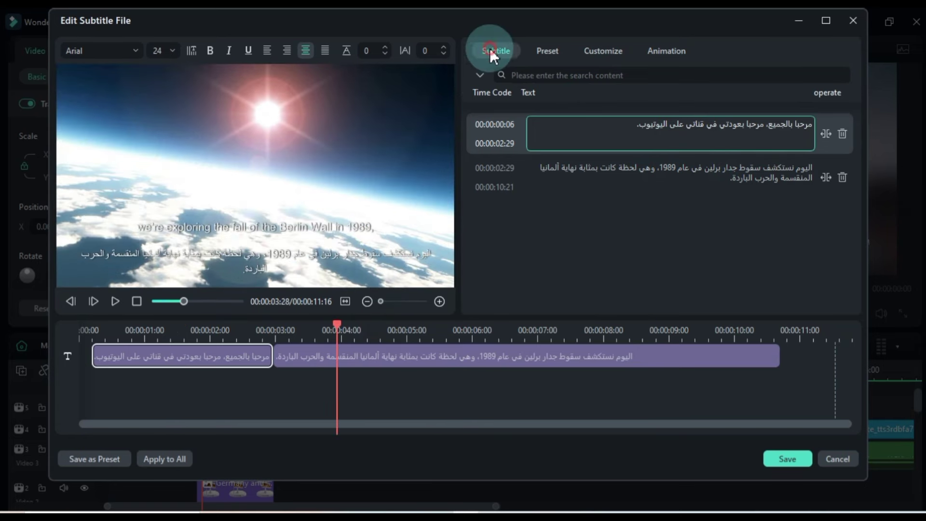
# Step: Try several text style presets, including red glowing and red outlined, then leave no preset applied
pyautogui.click(543, 52)
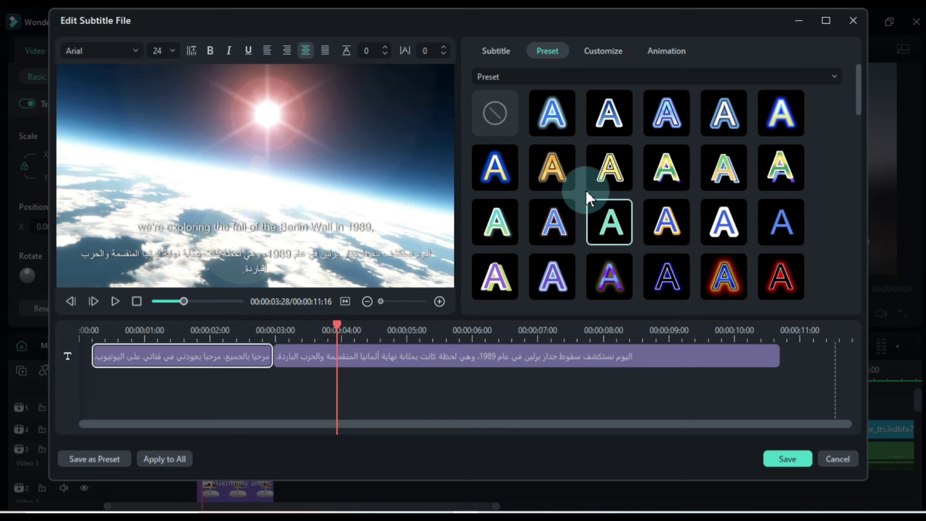
pyautogui.click(510, 186)
pyautogui.click(554, 171)
pyautogui.click(621, 172)
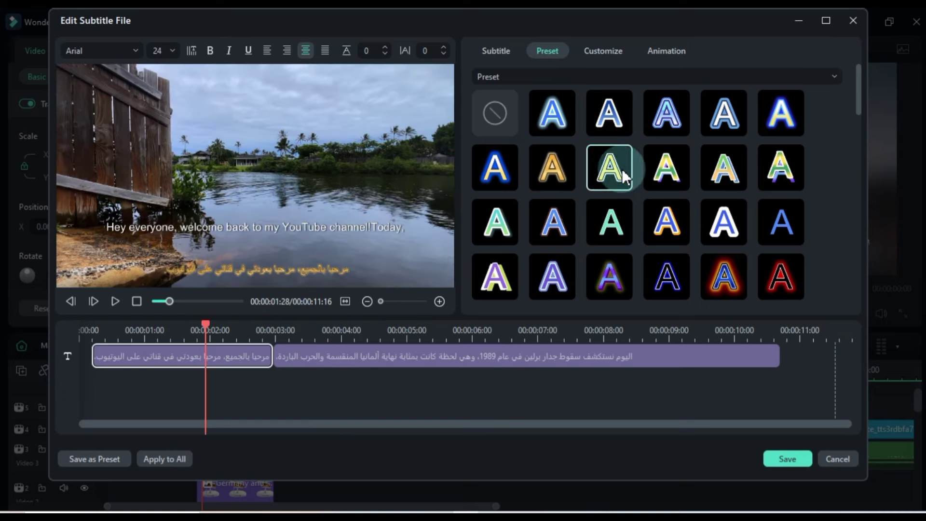
pyautogui.click(677, 175)
pyautogui.click(723, 276)
pyautogui.click(763, 276)
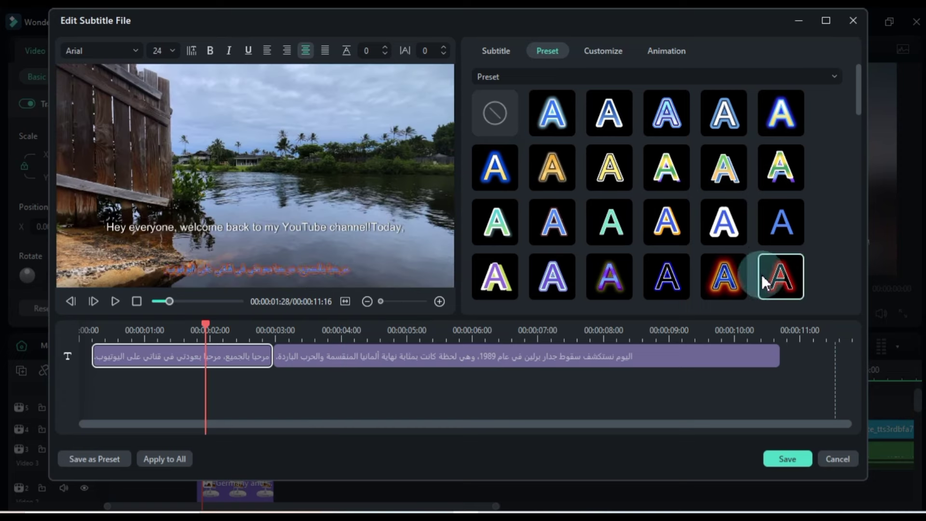
pyautogui.click(532, 162)
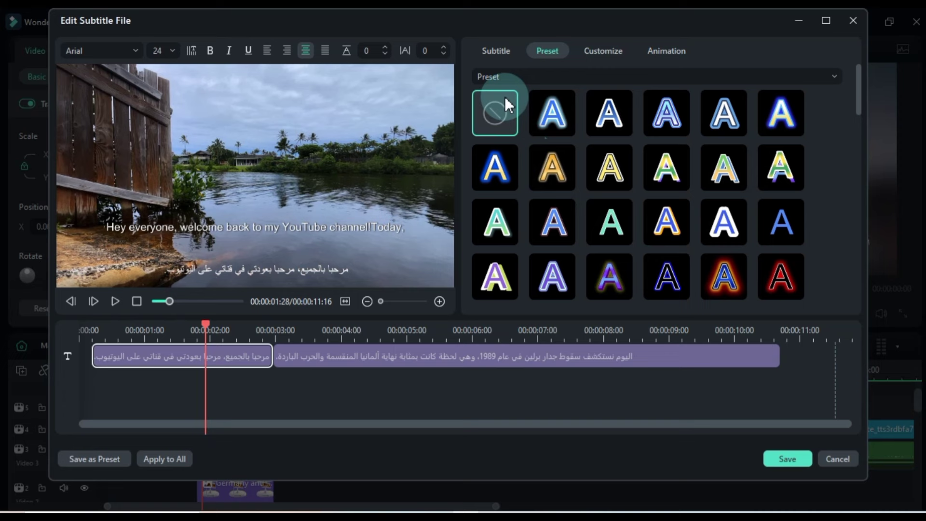
# Step: Leave the text customization unchanged and give the subtitles a Typewriter entrance animation
pyautogui.click(597, 51)
pyautogui.click(580, 124)
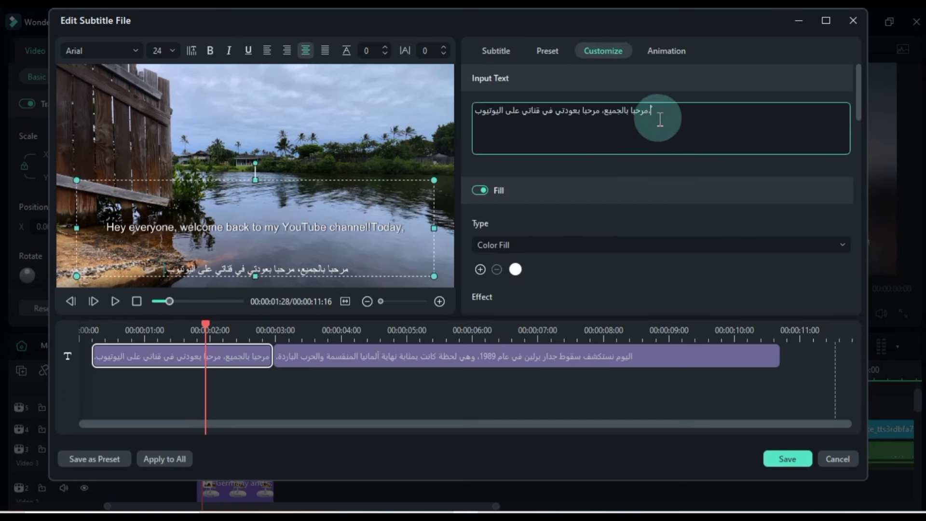
pyautogui.scroll(-3, 610, 177)
pyautogui.moveTo(724, 207); pyautogui.dragTo(801, 205)
pyautogui.scroll(-3, 674, 164)
pyautogui.click(479, 162)
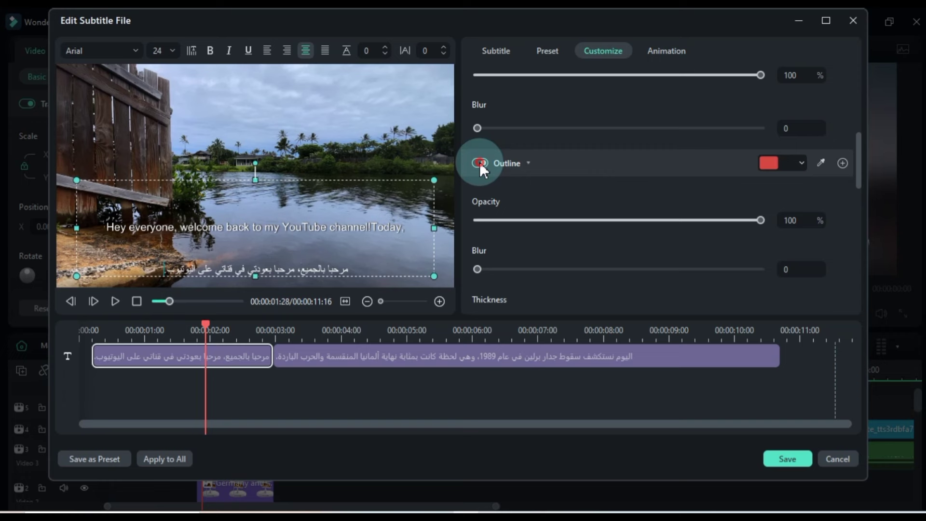
pyautogui.click(479, 162)
pyautogui.scroll(-5, 535, 172)
pyautogui.scroll(2, 536, 172)
pyautogui.scroll(-6, 536, 173)
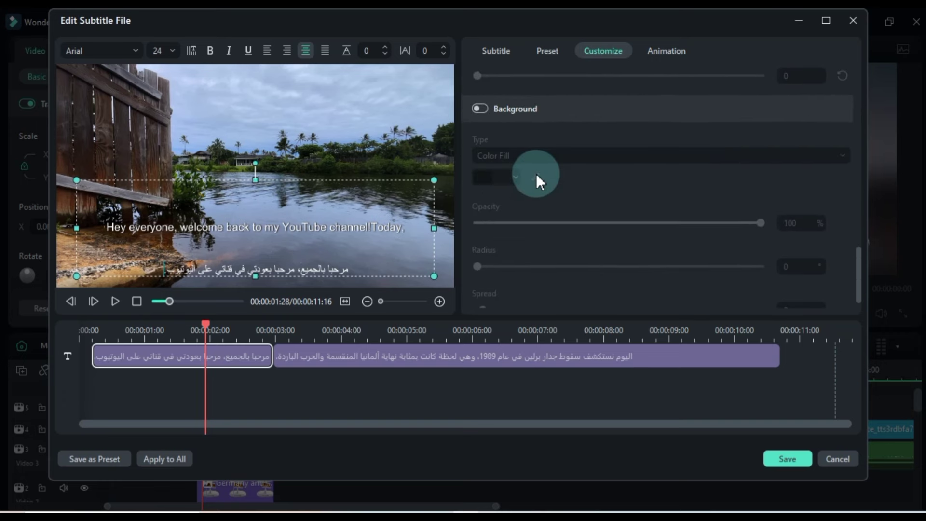
pyautogui.scroll(3, 537, 173)
pyautogui.click(658, 50)
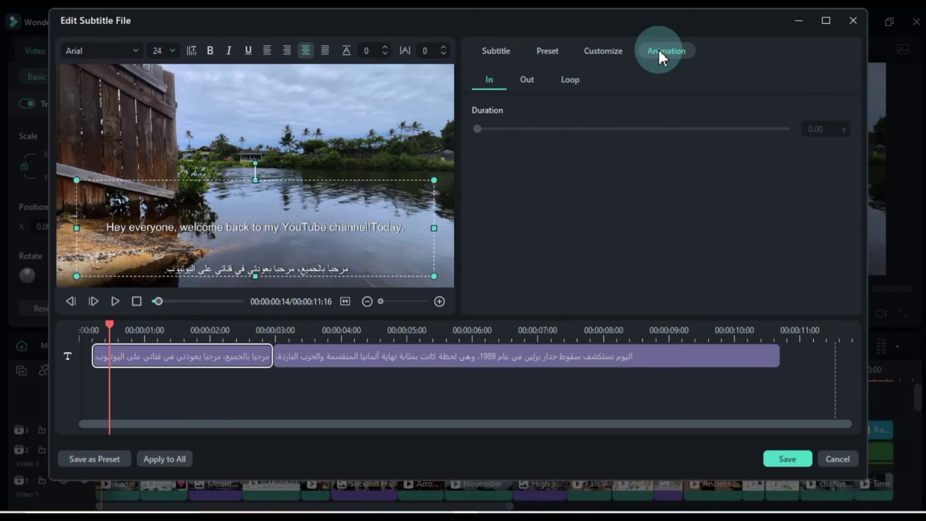
pyautogui.click(560, 172)
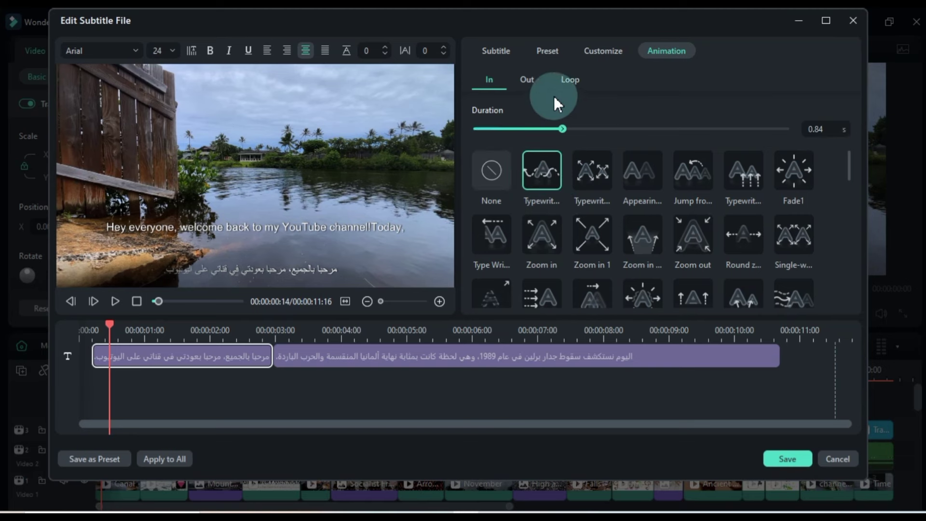
# Step: Give the subtitles a Fade1 exit animation shortened to about half a second
pyautogui.click(528, 81)
pyautogui.click(601, 179)
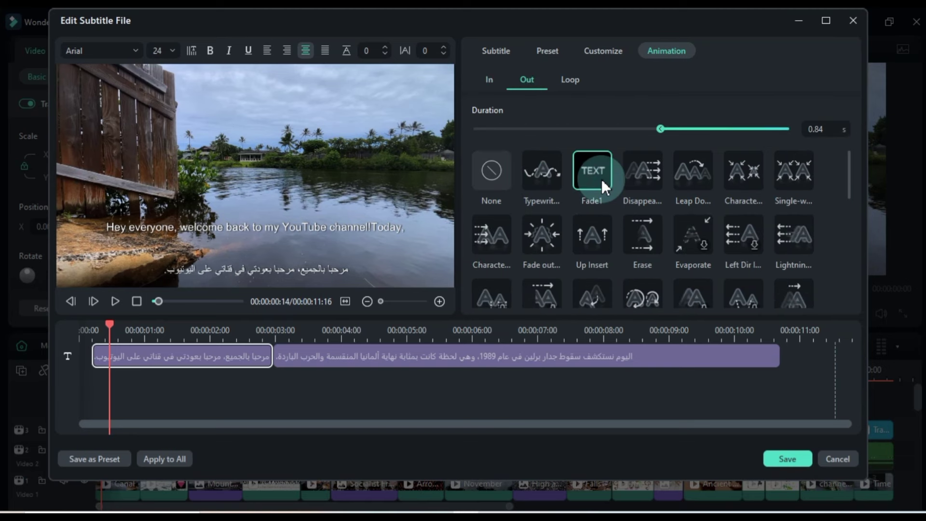
pyautogui.moveTo(652, 130); pyautogui.dragTo(706, 129)
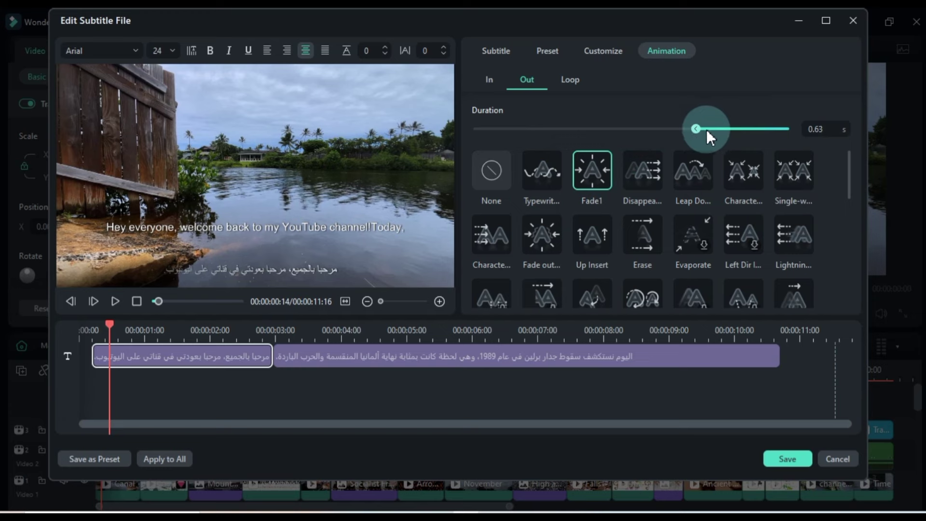
pyautogui.click(507, 89)
# Step: Preview Glow, Heartbeat, Blinking, Fire and Saber Fire loop animations, then set the loop to None
pyautogui.click(569, 79)
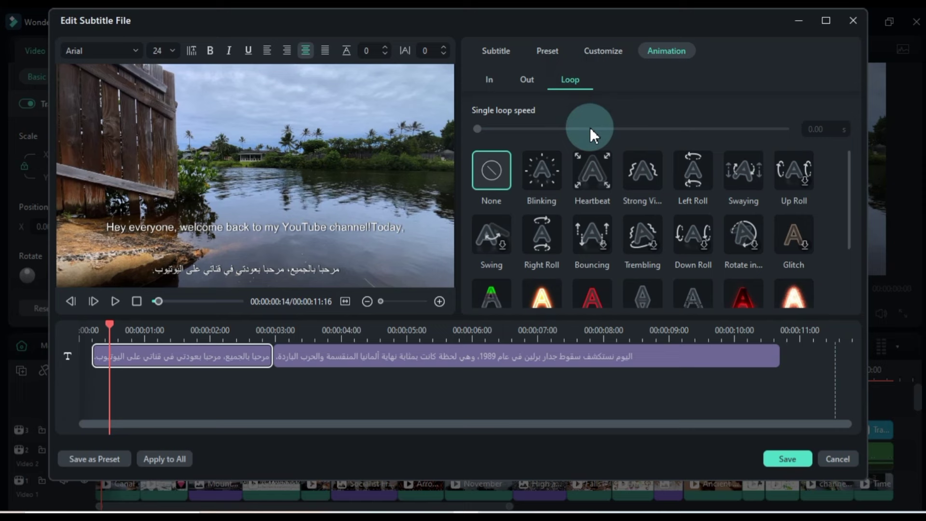
pyautogui.click(557, 299)
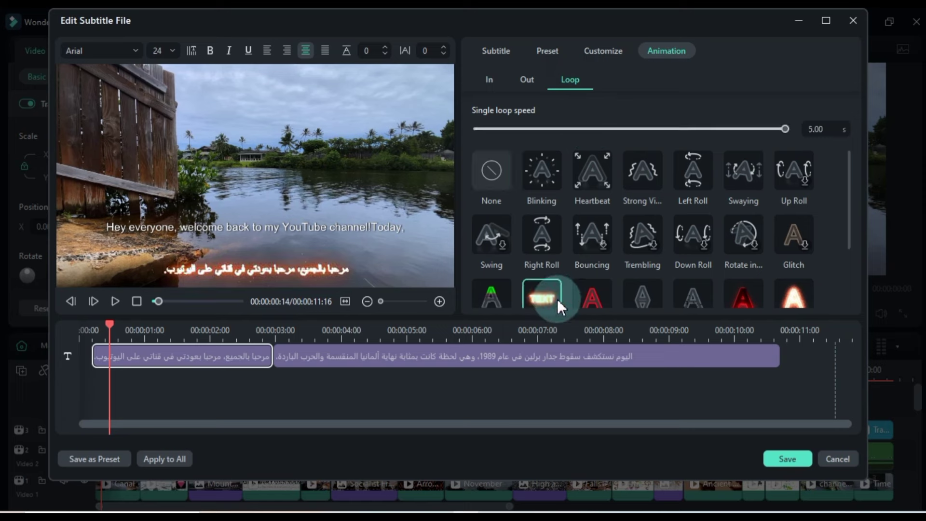
pyautogui.click(597, 190)
pyautogui.click(544, 184)
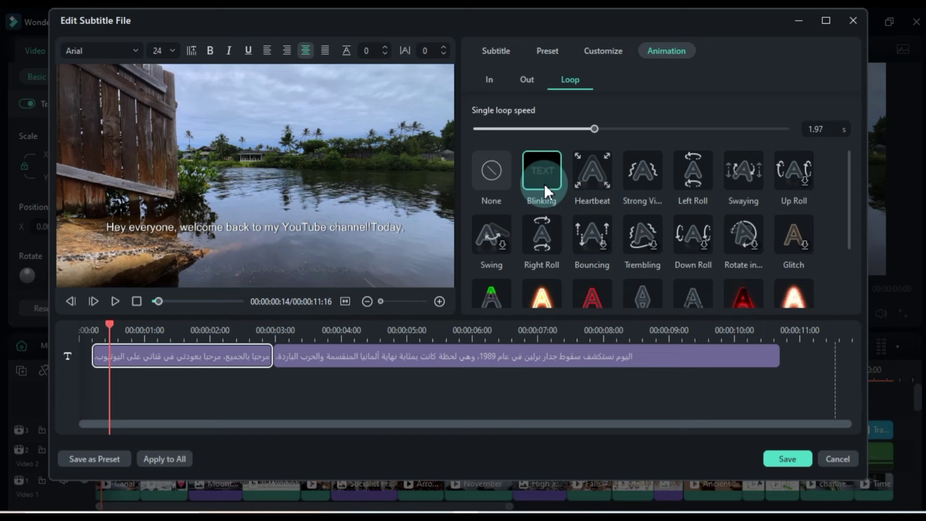
pyautogui.scroll(-2, 714, 217)
pyautogui.click(739, 228)
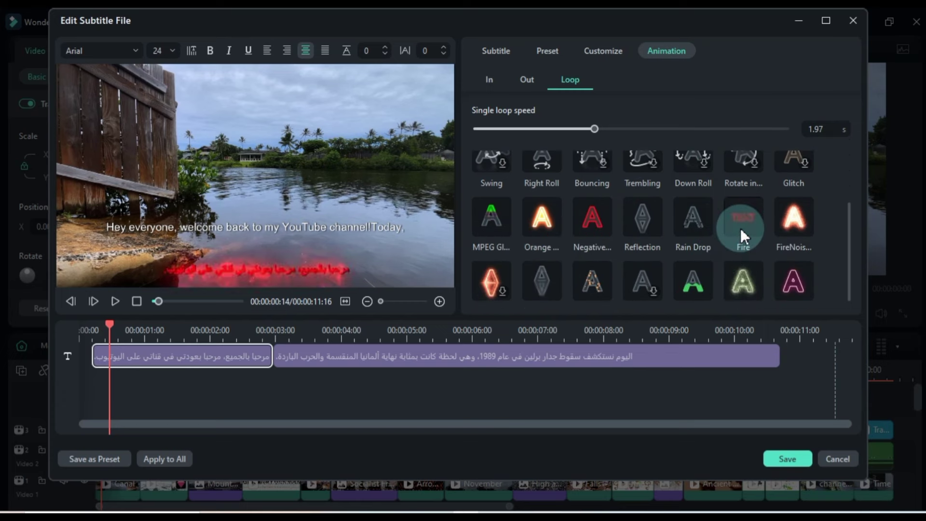
pyautogui.click(786, 228)
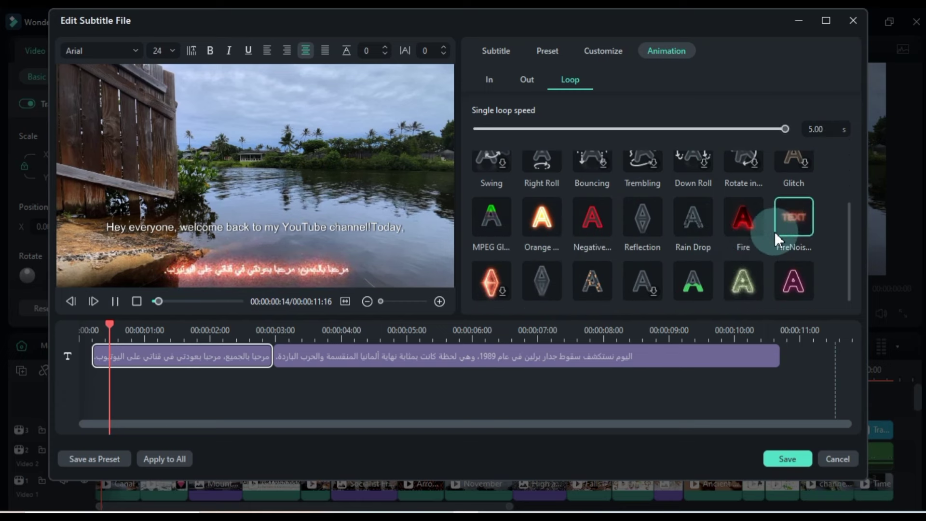
pyautogui.scroll(-1, 669, 241)
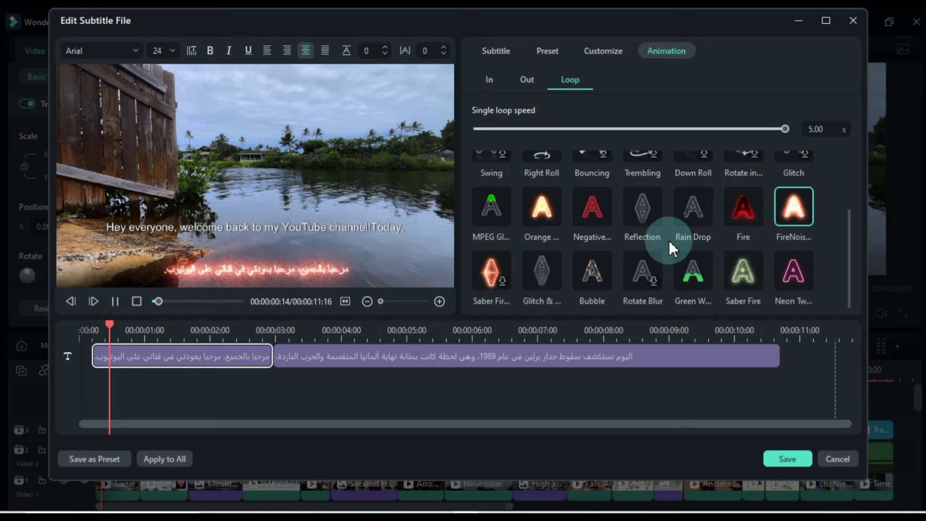
pyautogui.click(749, 279)
pyautogui.scroll(3, 748, 280)
pyautogui.click(499, 178)
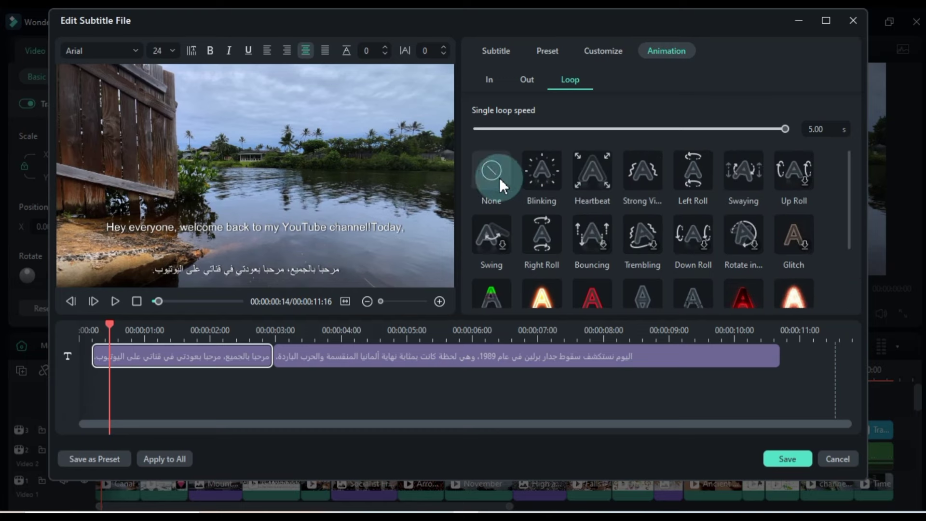
# Step: Save the subtitle edits and move the playhead to 00:00:04:19
pyautogui.click(506, 86)
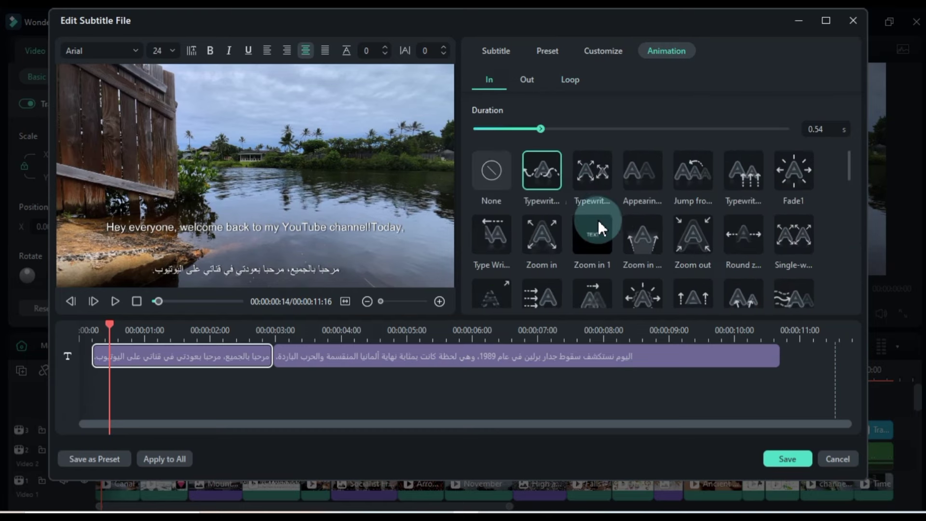
pyautogui.click(787, 458)
pyautogui.moveTo(139, 386); pyautogui.dragTo(155, 396)
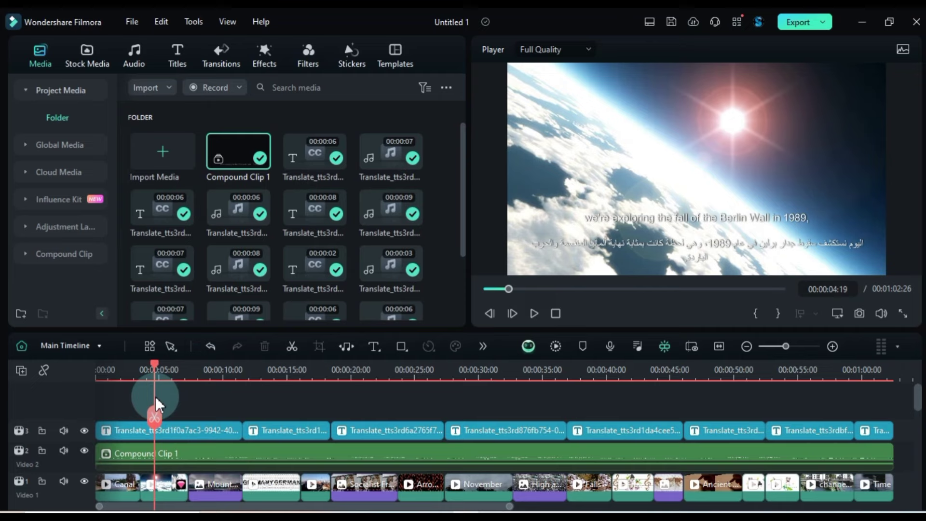
# Step: Search the Titles library for 'audio driven'
pyautogui.click(177, 55)
pyautogui.click(211, 91)
pyautogui.write('audio drive')
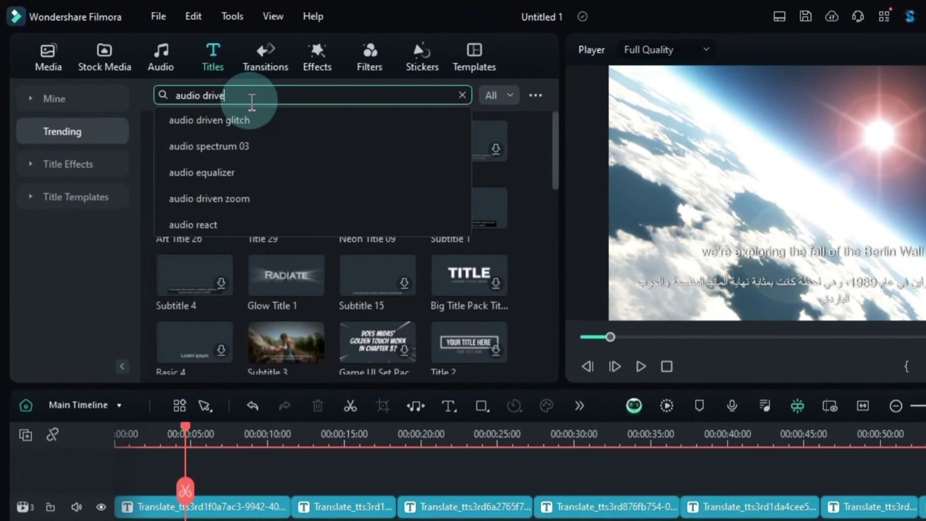
pyautogui.write('n')
pyautogui.press('Return')
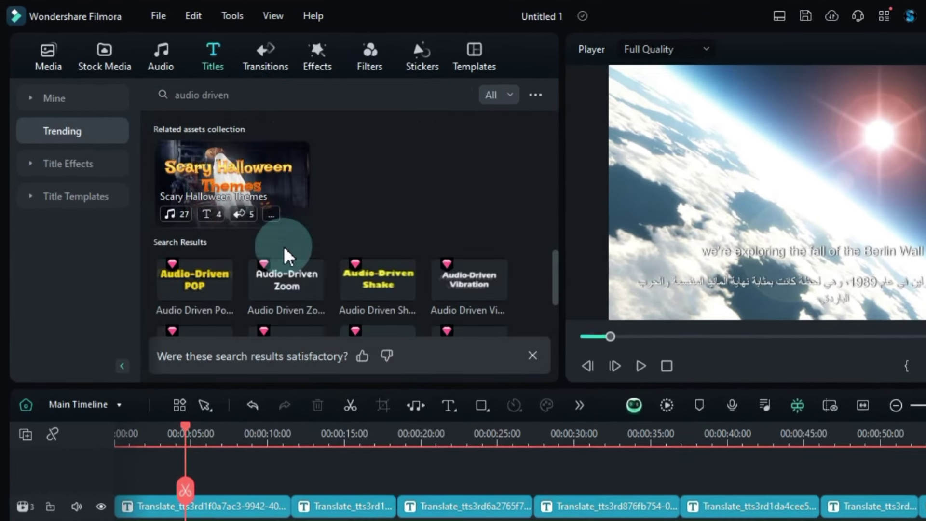
pyautogui.scroll(-3, 268, 294)
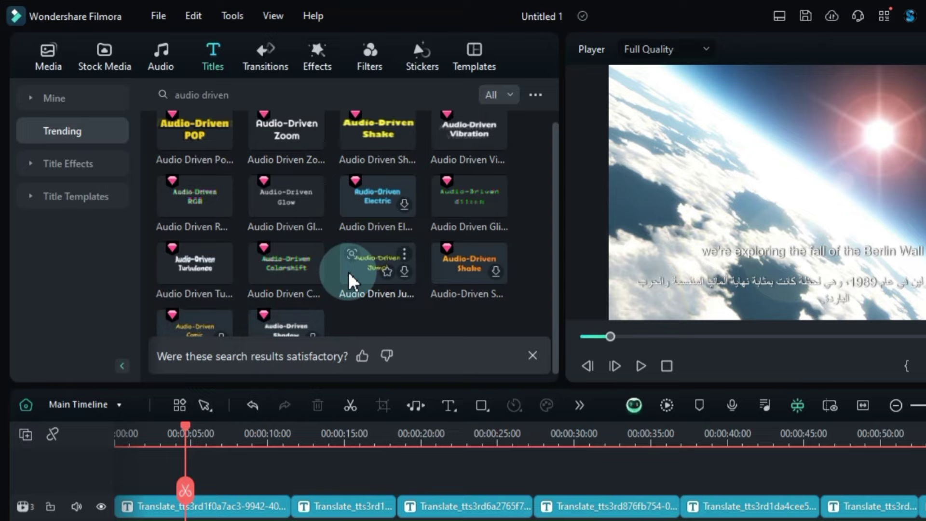
pyautogui.scroll(3, 391, 231)
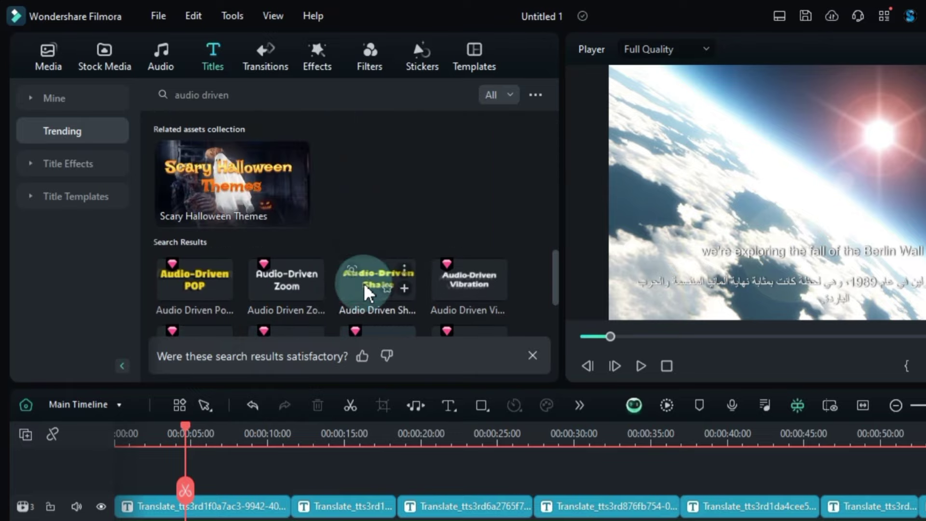
# Step: Preview the Shake, Zoom, POP, Vibration and Turbulence titles, then add Audio Driven Shake to a new track
pyautogui.click(366, 290)
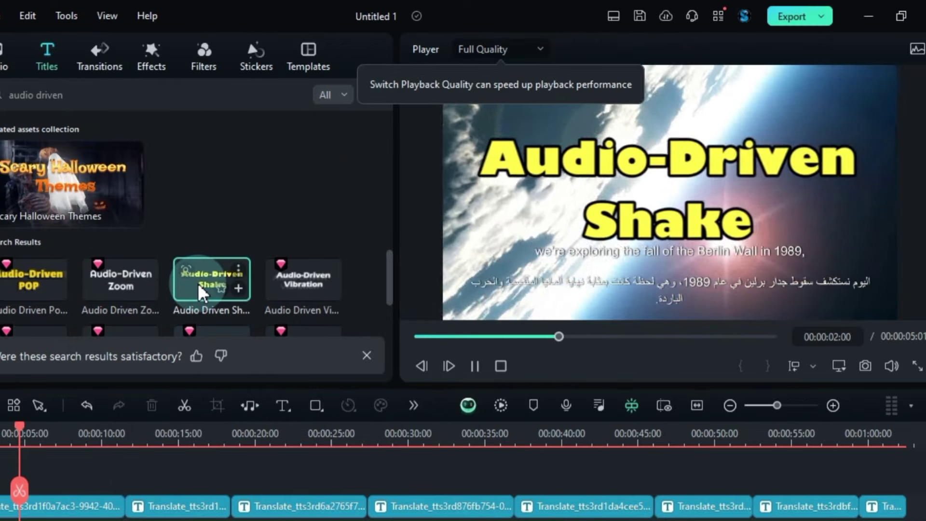
pyautogui.click(118, 285)
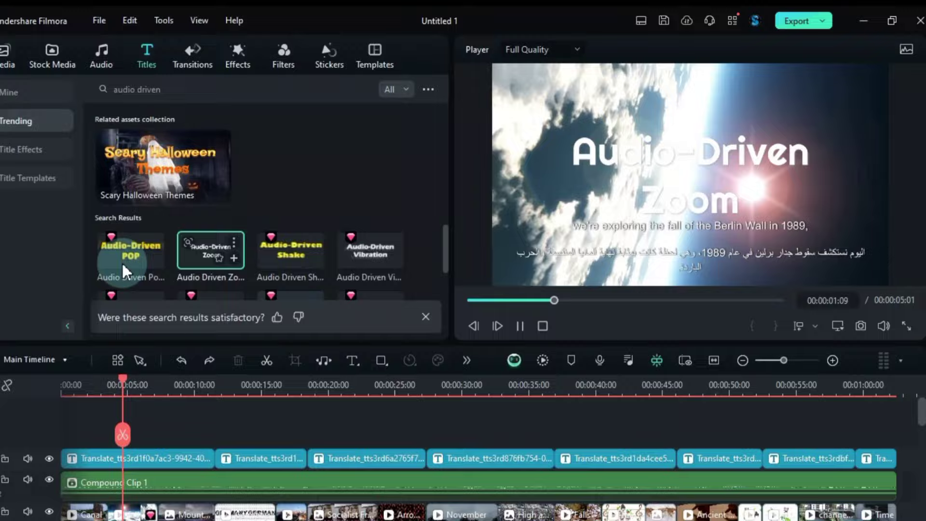
pyautogui.click(15, 289)
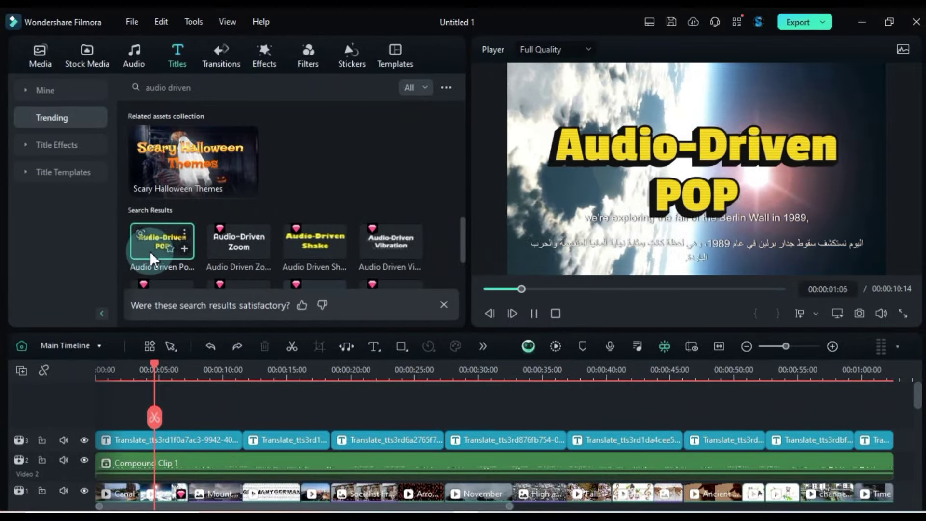
pyautogui.click(386, 245)
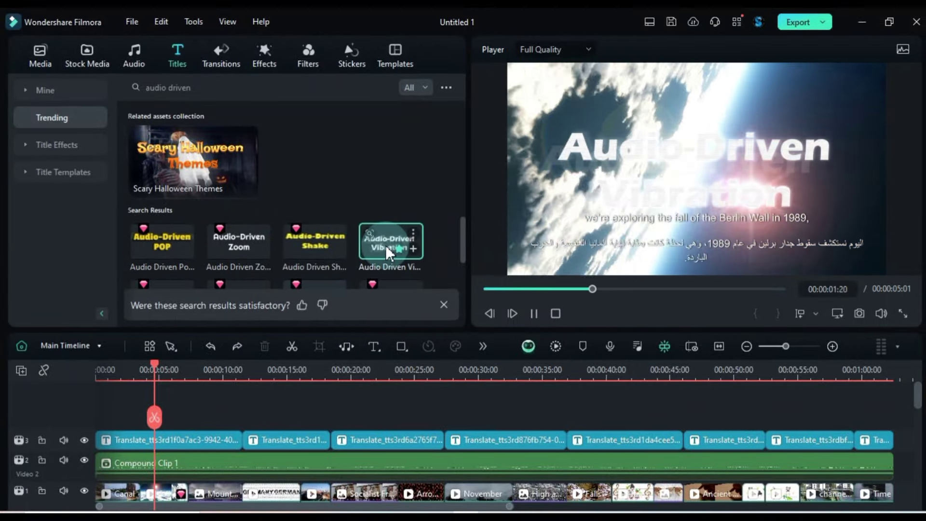
pyautogui.scroll(-3, 386, 245)
pyautogui.click(154, 238)
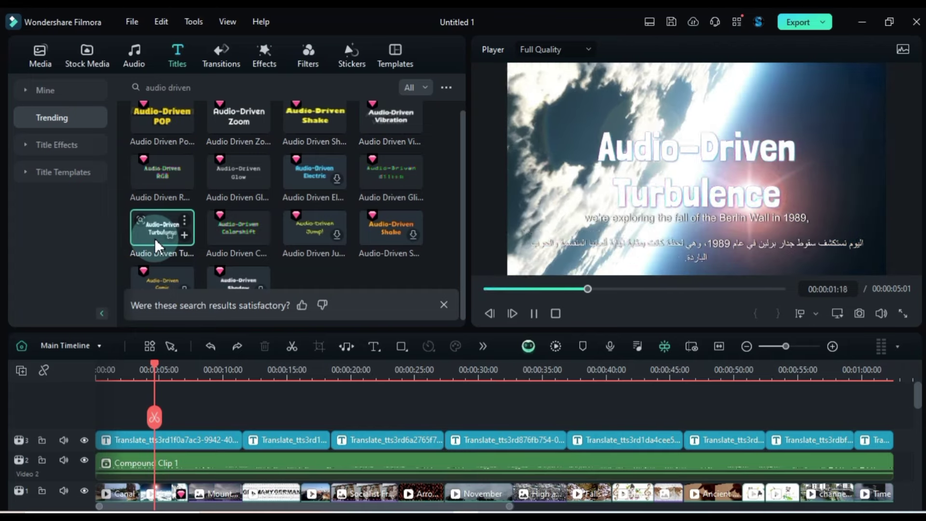
pyautogui.scroll(3, 183, 225)
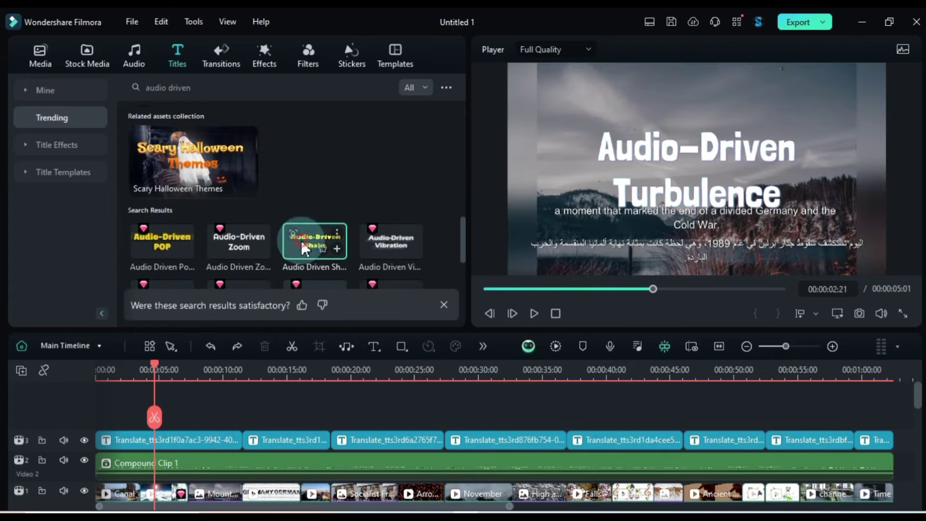
pyautogui.moveTo(301, 240); pyautogui.dragTo(134, 423)
pyautogui.click(581, 271)
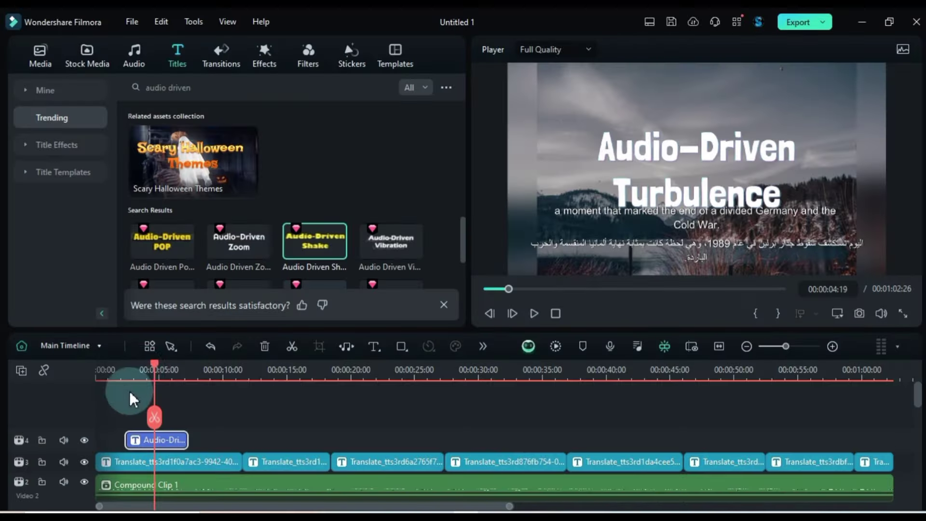
# Step: Change the title text to 'BERLIN WALL 1989', preview it, and trim its start slightly later
pyautogui.click(140, 391)
pyautogui.doubleClick(167, 438)
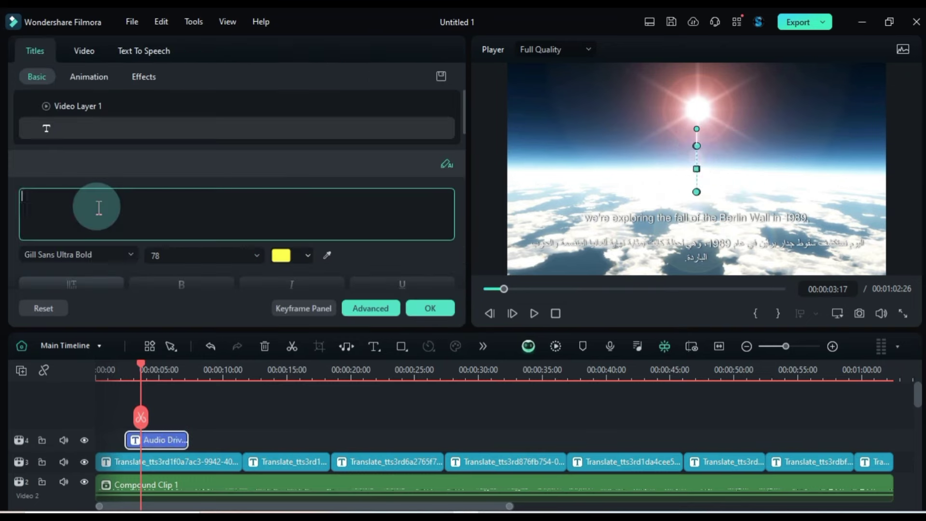
pyautogui.write('BERLIN WALL')
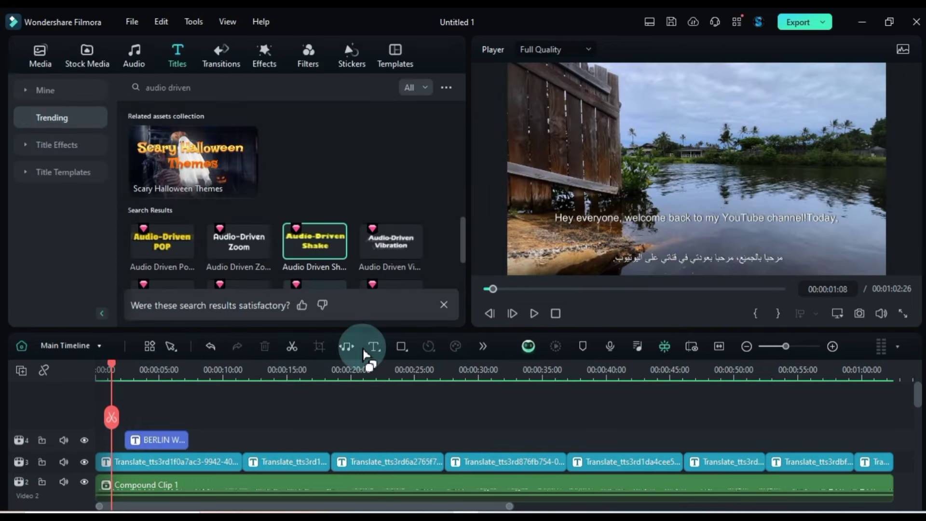
pyautogui.click(535, 313)
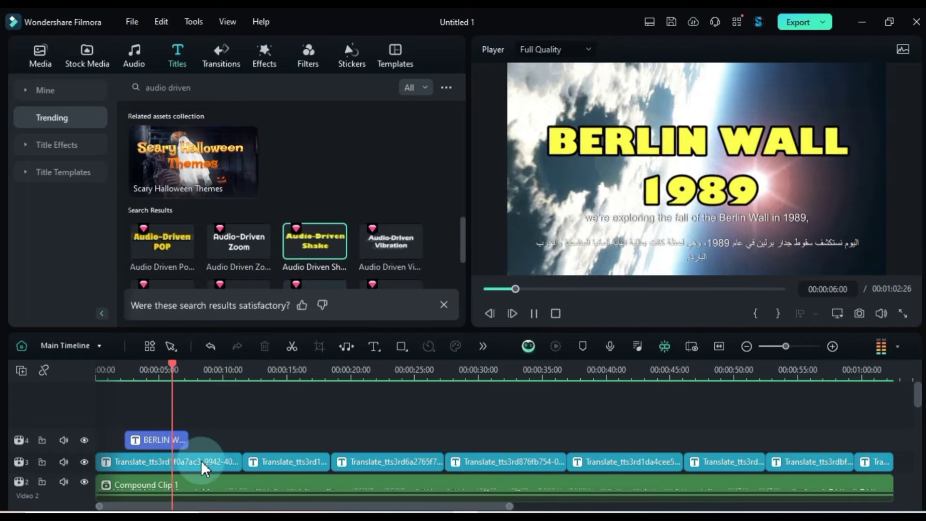
pyautogui.moveTo(126, 440); pyautogui.dragTo(139, 440)
pyautogui.click(344, 123)
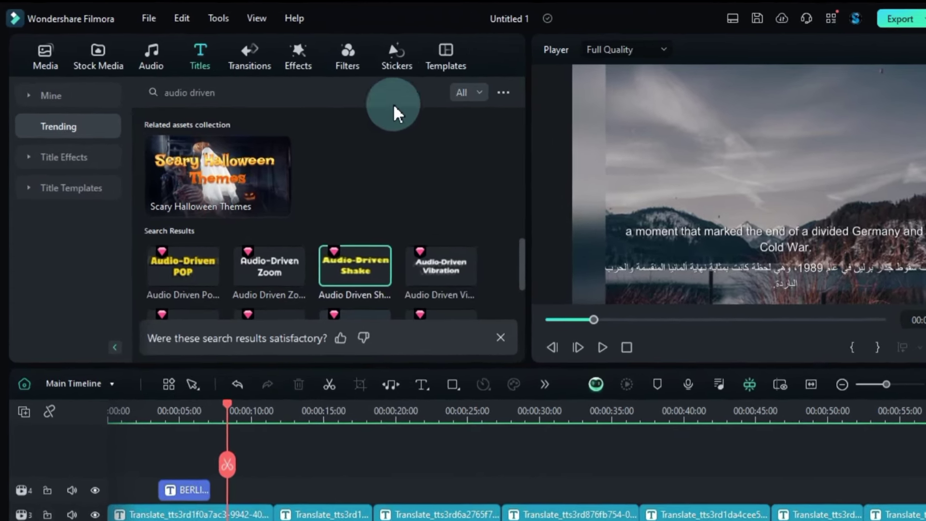
# Step: Generate 3D AI stickers about Germany and the Cold War in the AI Sticker tool
pyautogui.click(352, 50)
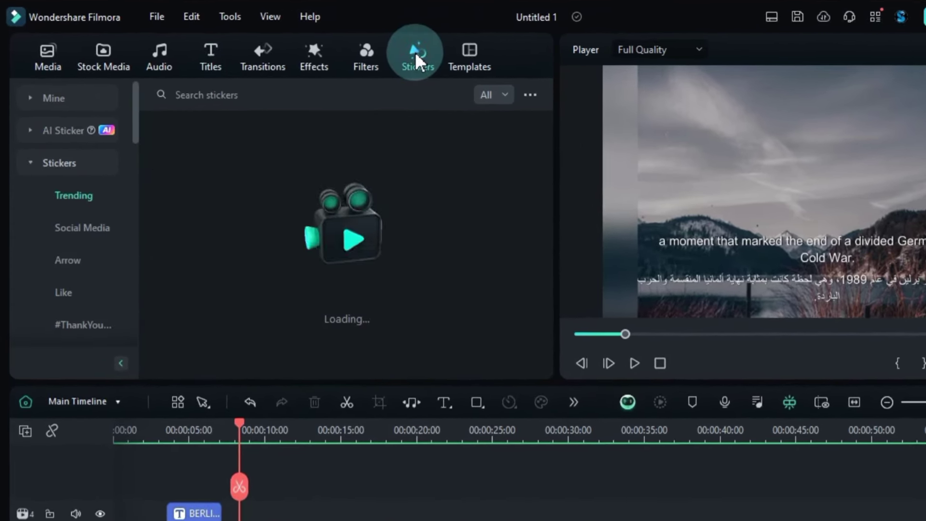
pyautogui.scroll(-5, 439, 209)
pyautogui.click(440, 216)
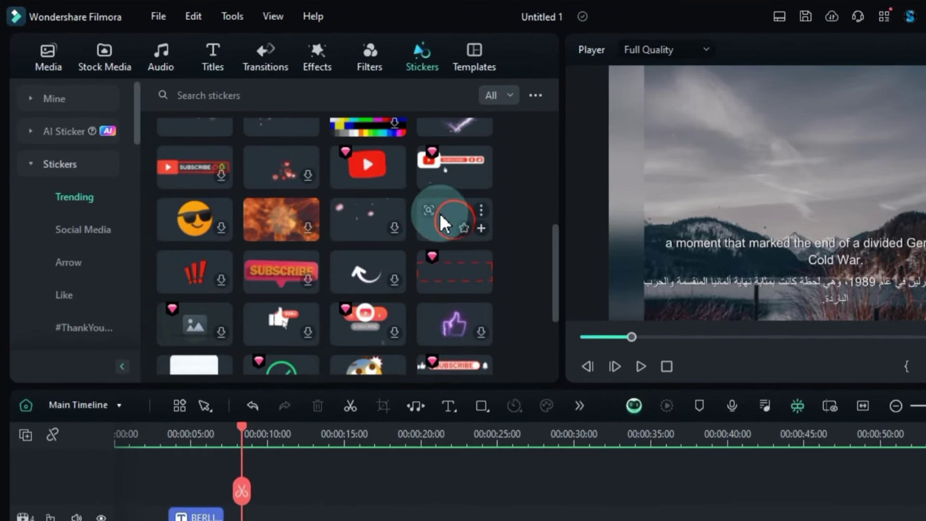
pyautogui.scroll(-3, 438, 213)
pyautogui.click(68, 141)
pyautogui.click(161, 136)
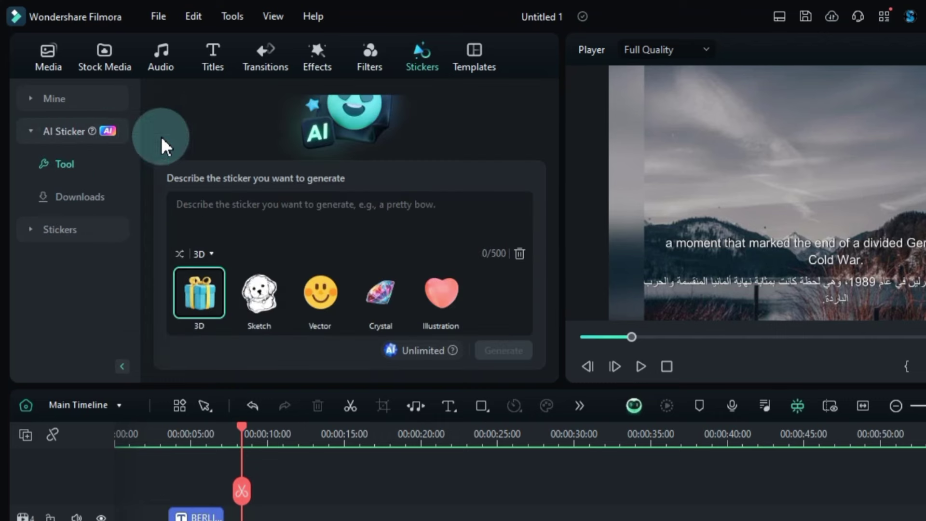
pyautogui.click(377, 145)
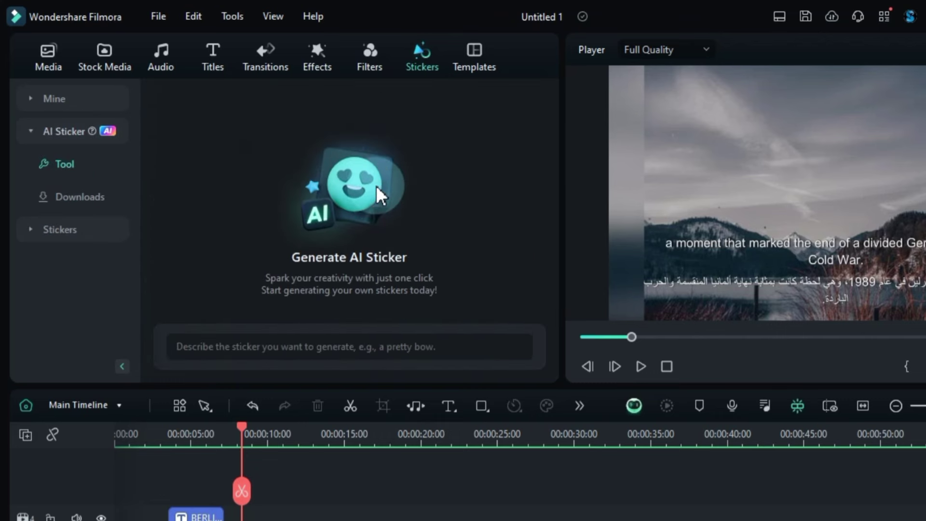
pyautogui.click(337, 348)
pyautogui.click(294, 203)
pyautogui.write('Germany and the Cold War')
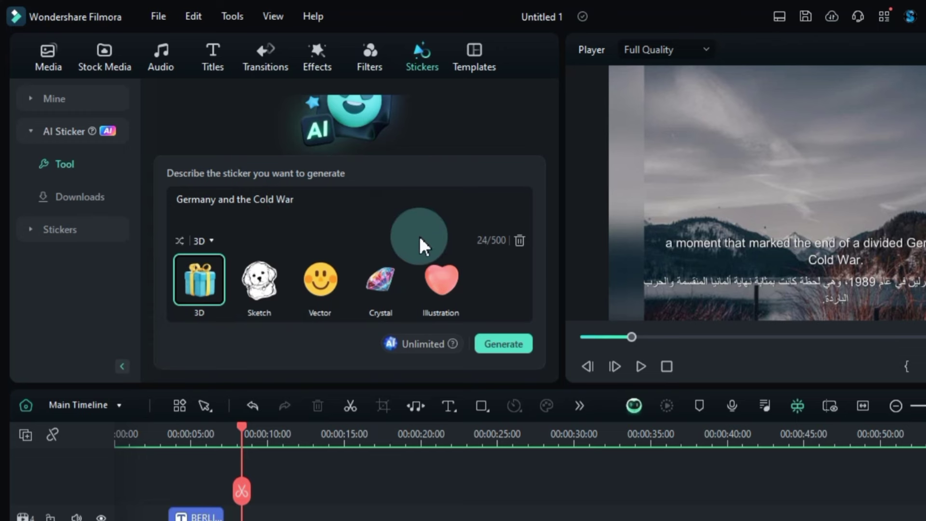
pyautogui.click(505, 345)
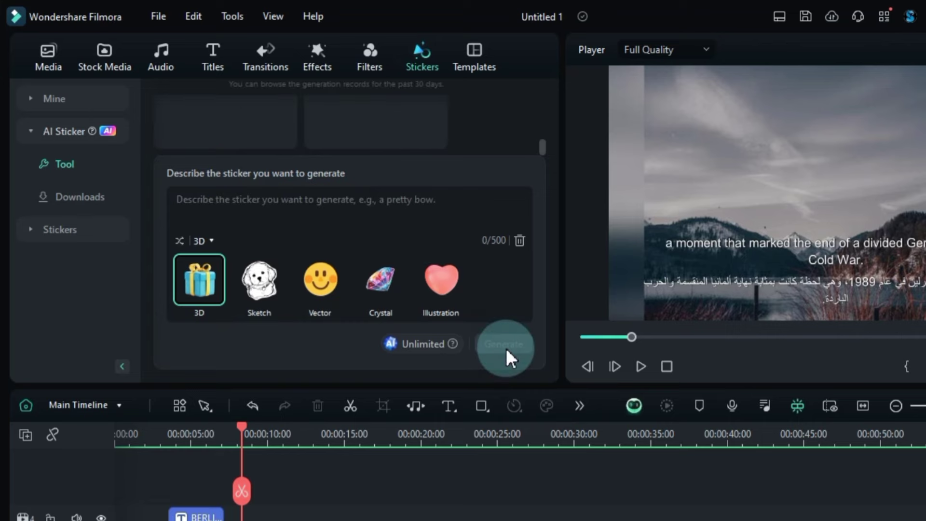
# Step: Preview the German flag, map, plane and globe stickers, then choose the plane
pyautogui.scroll(-5, 227, 127)
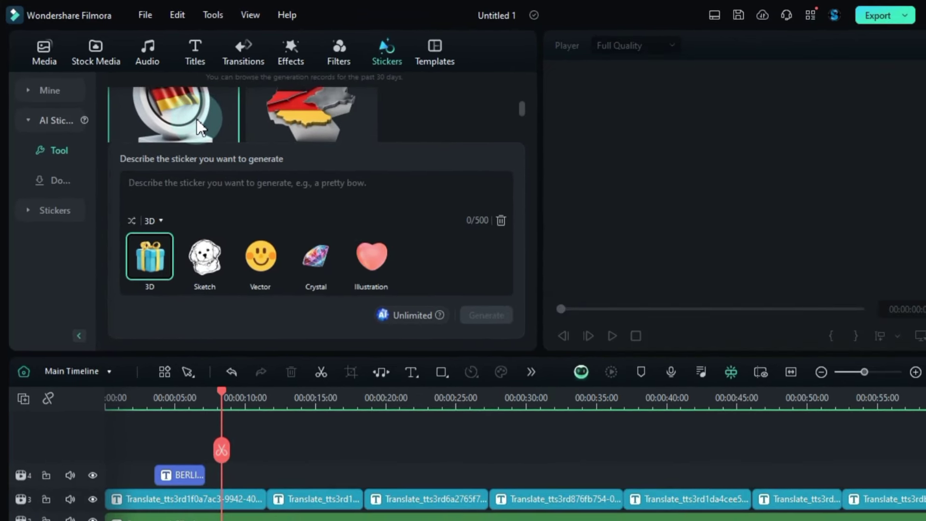
pyautogui.click(200, 126)
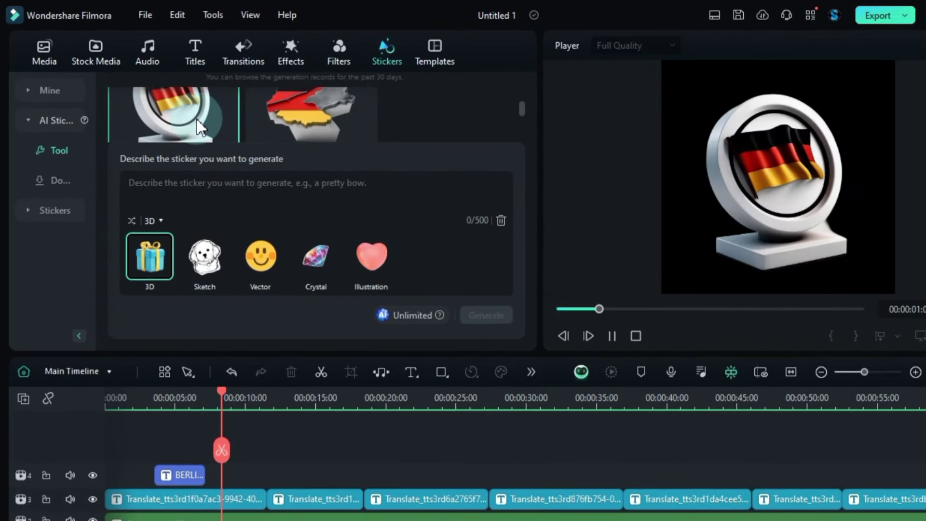
pyautogui.click(289, 128)
pyautogui.scroll(-2, 290, 129)
pyautogui.click(173, 130)
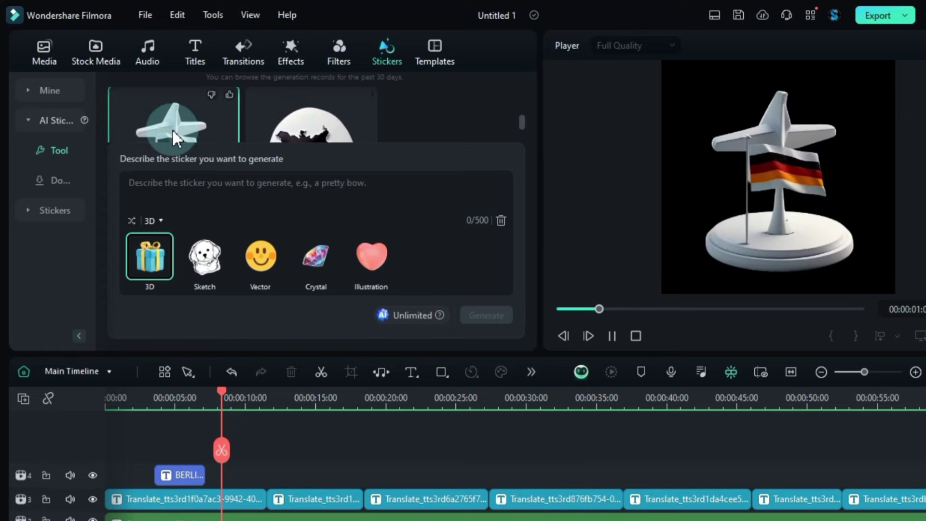
pyautogui.click(296, 128)
pyautogui.scroll(-1, 296, 128)
pyautogui.scroll(1, 296, 128)
pyautogui.click(189, 132)
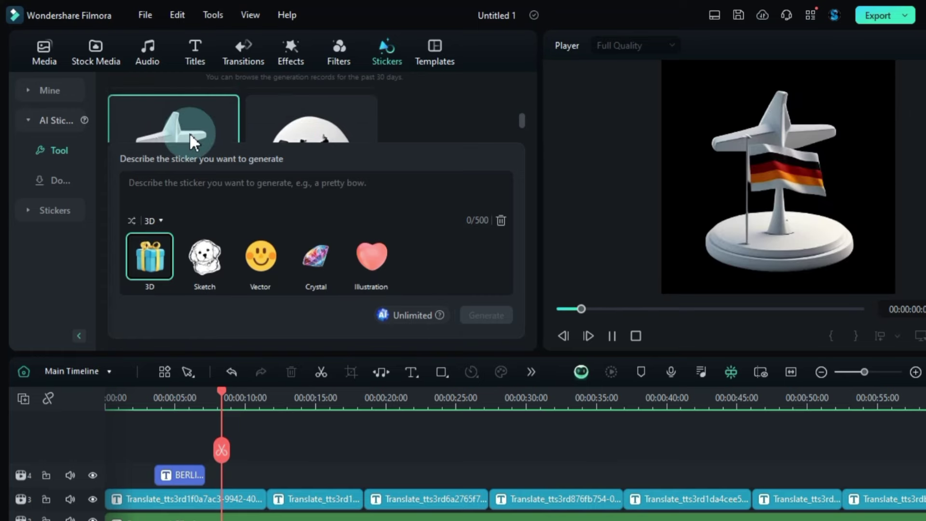
# Step: Put the plane sticker on a track below the Compound Clip, resize it and set a keyframe
pyautogui.moveTo(189, 133); pyautogui.dragTo(244, 426)
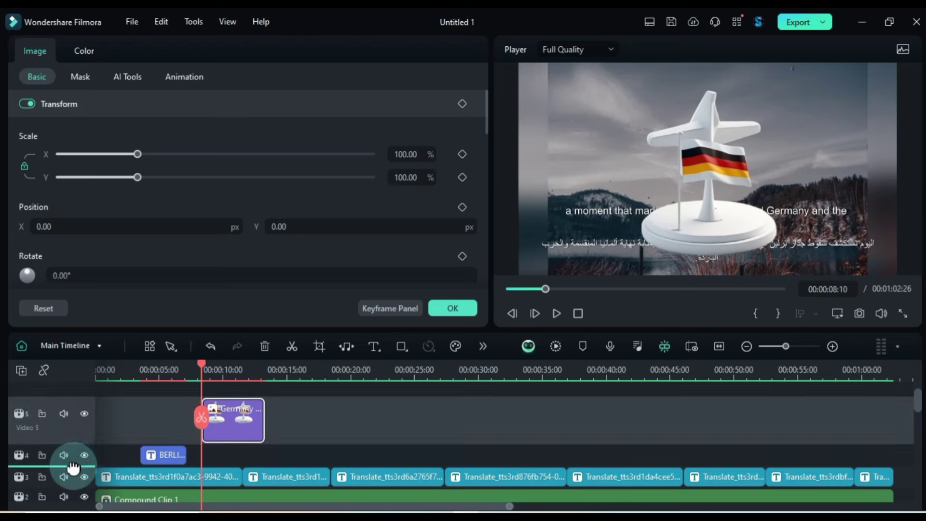
pyautogui.moveTo(73, 467); pyautogui.dragTo(135, 467)
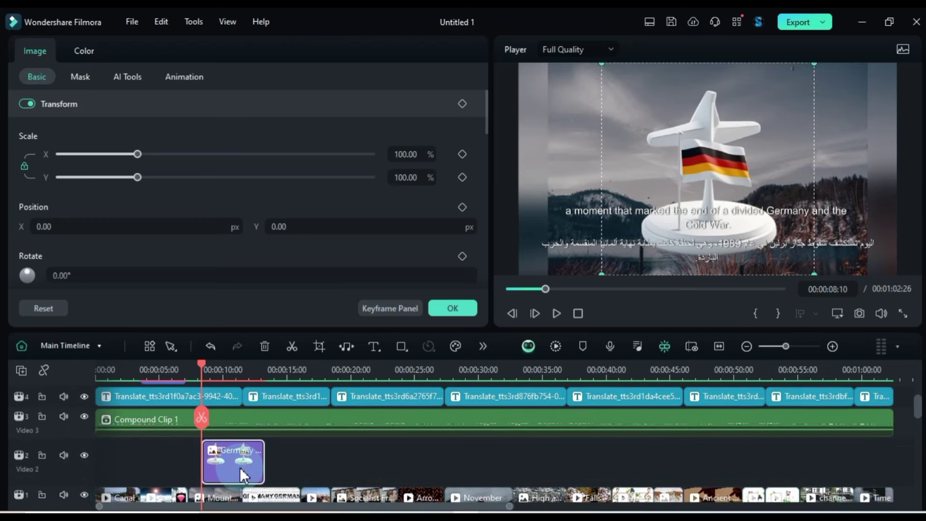
pyautogui.moveTo(338, 227); pyautogui.dragTo(403, 227)
pyautogui.click(225, 369)
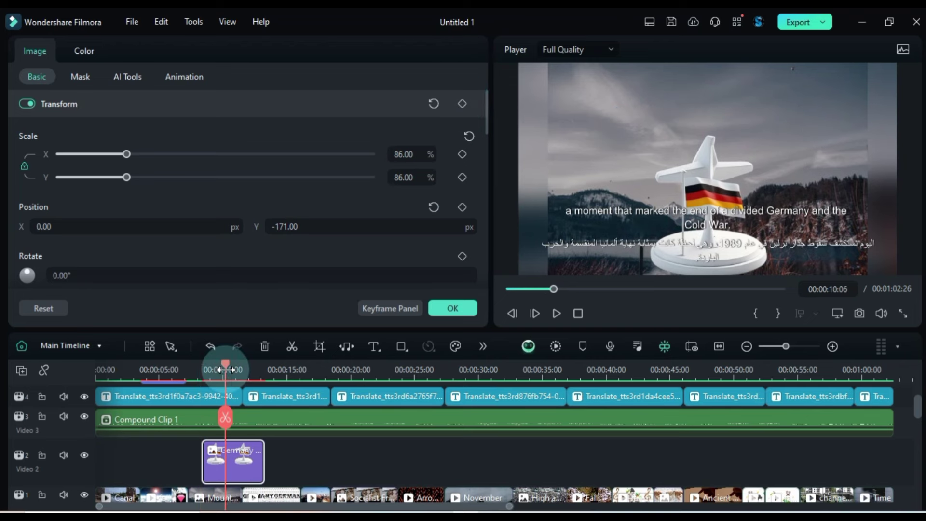
pyautogui.click(462, 103)
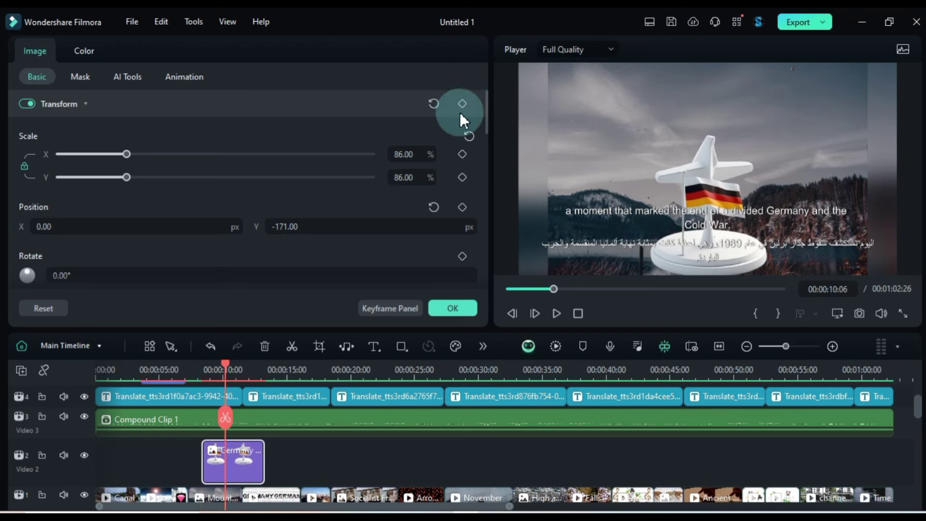
# Step: Add a keyframe with the plane shrunk and pushed out of view, then lengthen the clip
pyautogui.click(241, 451)
pyautogui.moveTo(393, 166); pyautogui.dragTo(208, 227)
pyautogui.moveTo(371, 224); pyautogui.dragTo(413, 284)
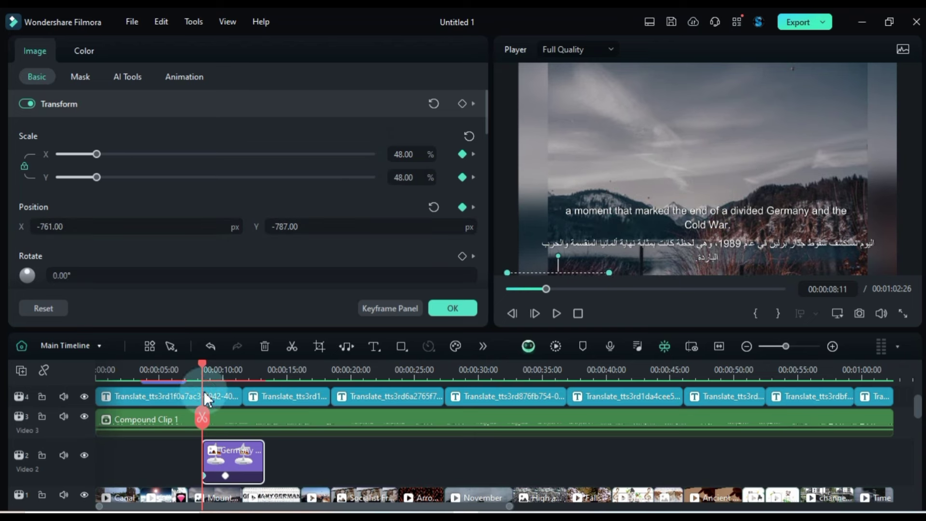
pyautogui.moveTo(203, 365)
pyautogui.mouseDown()
pyautogui.moveTo(238, 366)
pyautogui.moveTo(207, 369)
pyautogui.mouseUp()
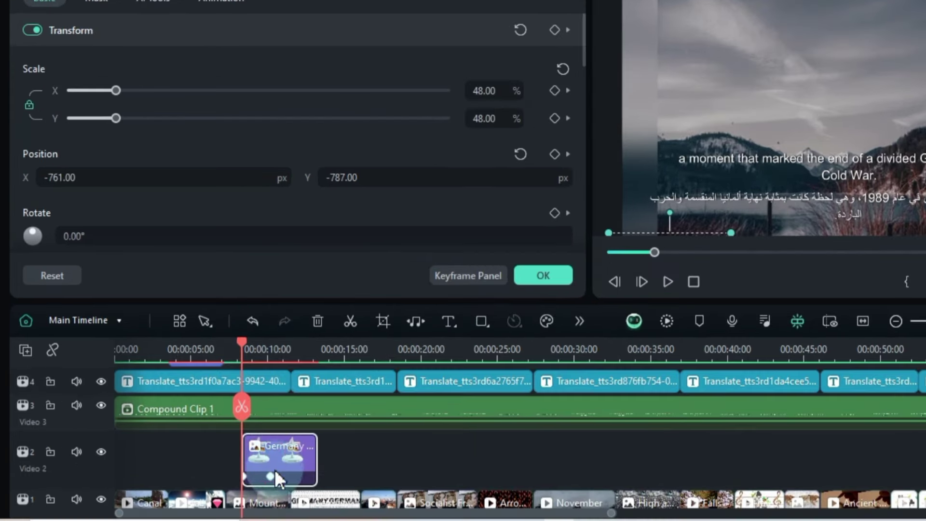
pyautogui.click(223, 476)
pyautogui.moveTo(266, 478)
pyautogui.mouseDown()
pyautogui.moveTo(289, 463)
pyautogui.moveTo(275, 470)
pyautogui.moveTo(272, 489)
pyautogui.mouseUp()
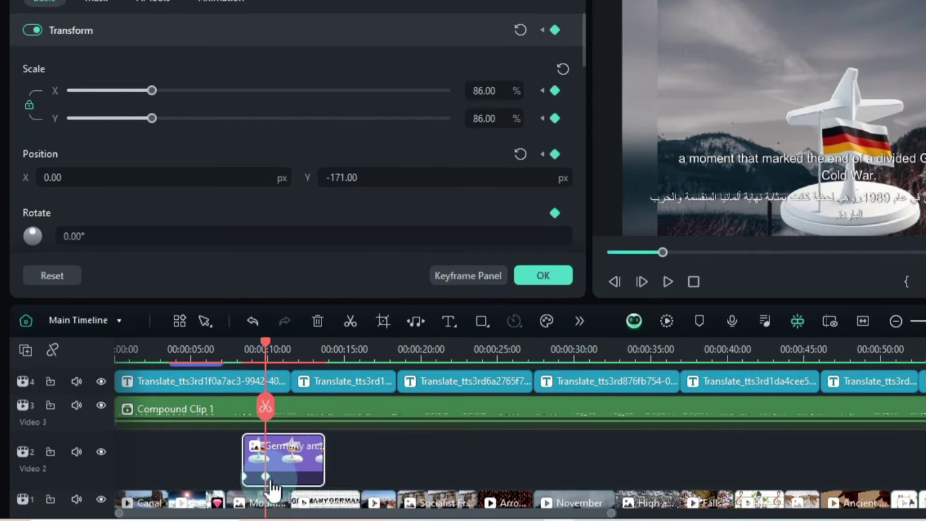
# Step: Copy all the sticker's keyframes and paste them later in the clip
pyautogui.rightClick(270, 478)
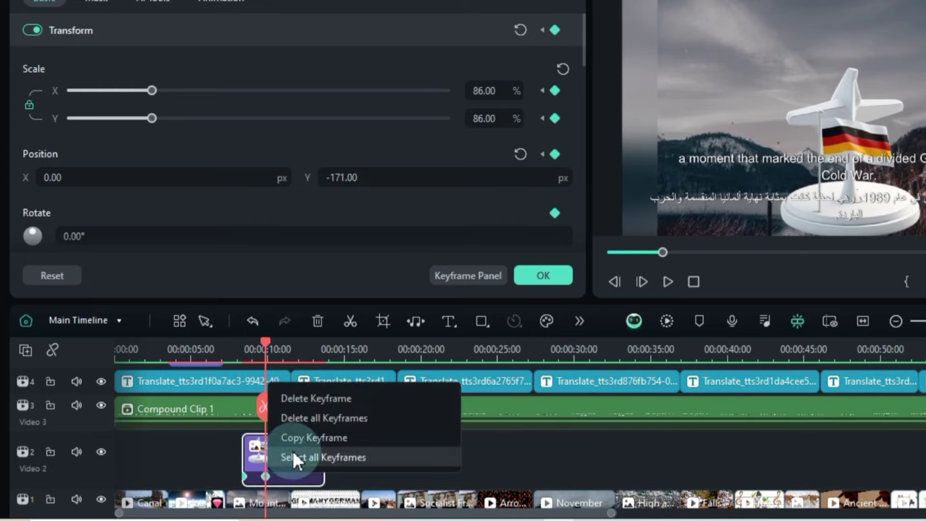
pyautogui.click(293, 453)
pyautogui.click(299, 367)
pyautogui.rightClick(298, 455)
pyautogui.moveTo(453, 440)
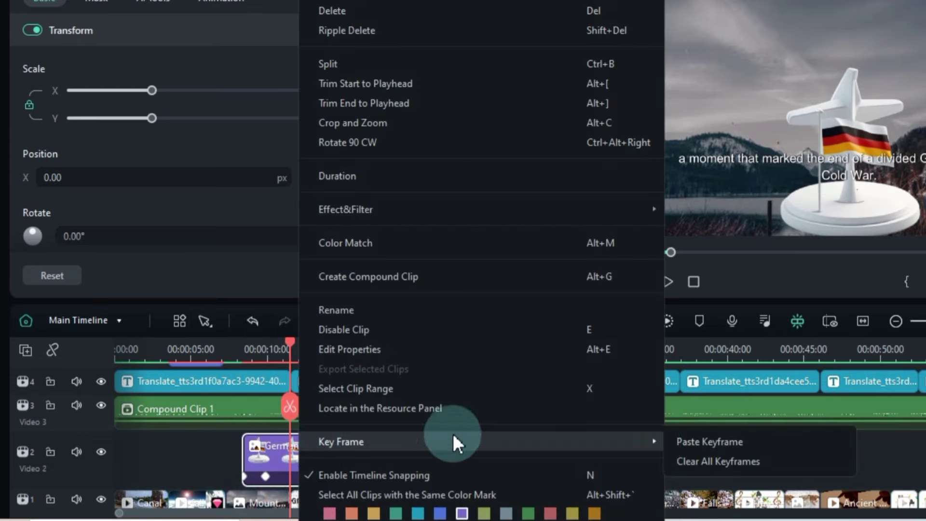
pyautogui.click(684, 444)
pyautogui.click(311, 478)
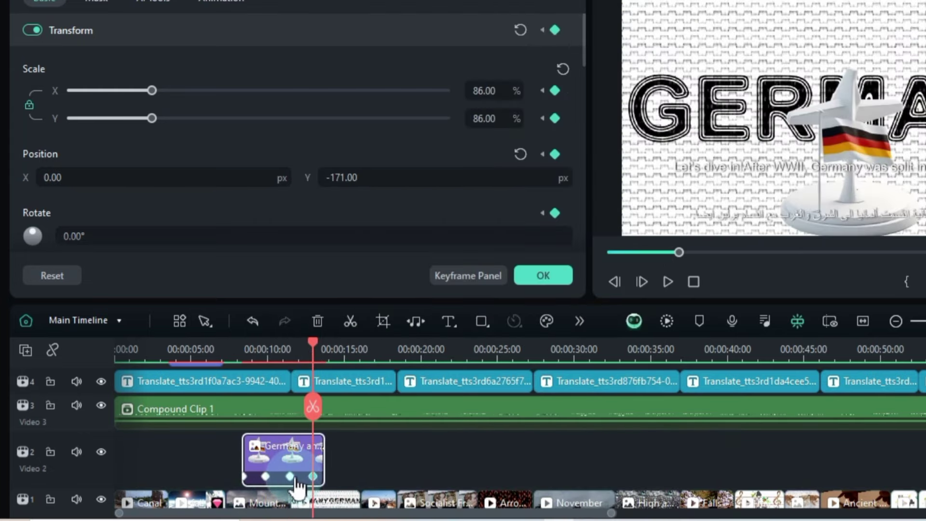
pyautogui.moveTo(311, 478); pyautogui.dragTo(290, 478)
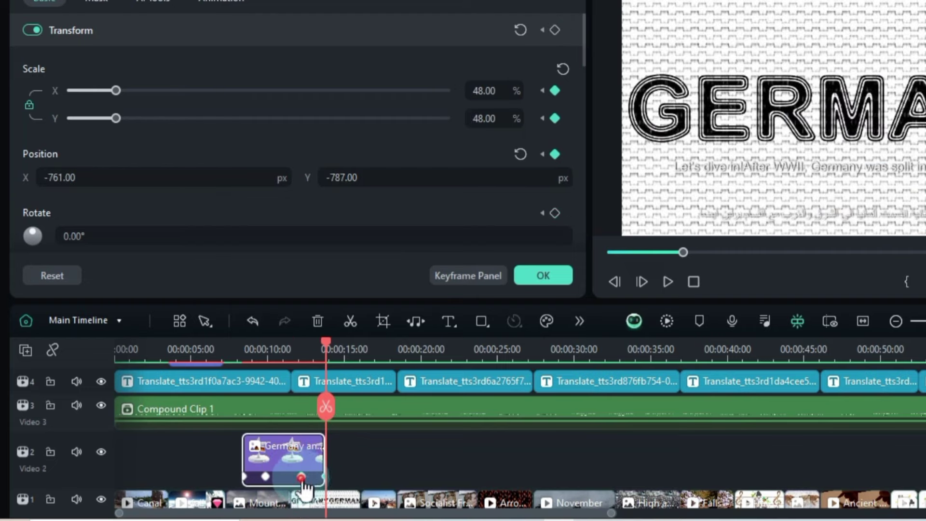
pyautogui.click(300, 455)
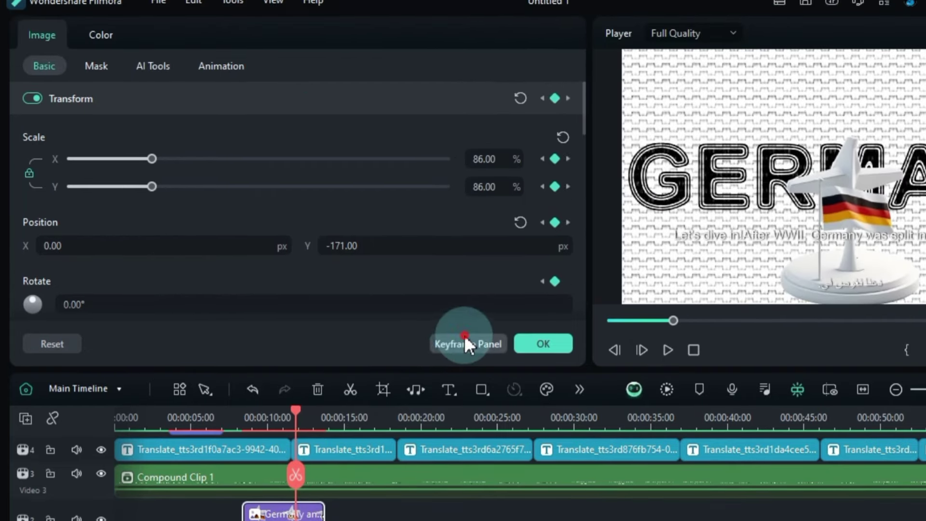
# Step: Apply the first ease-curve preset to all the sticker's keyframes in the keyframe graph
pyautogui.click(465, 343)
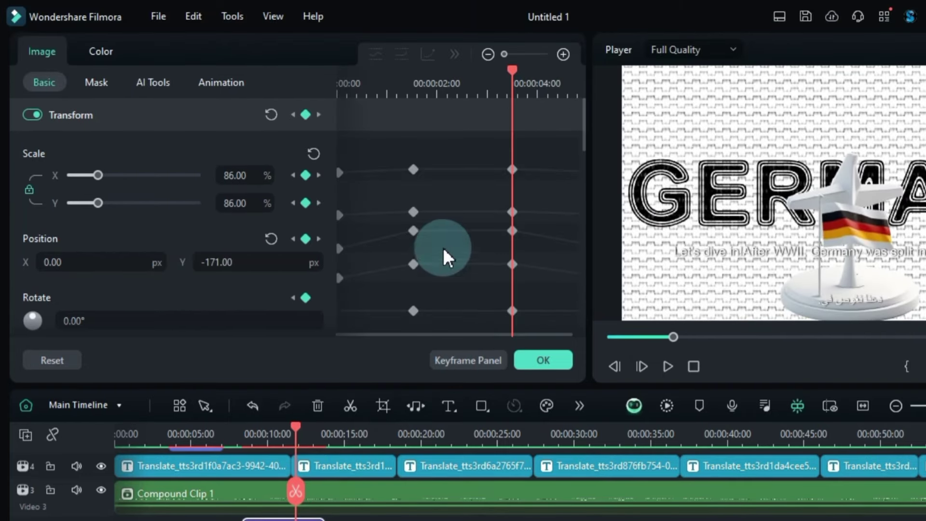
pyautogui.click(467, 198)
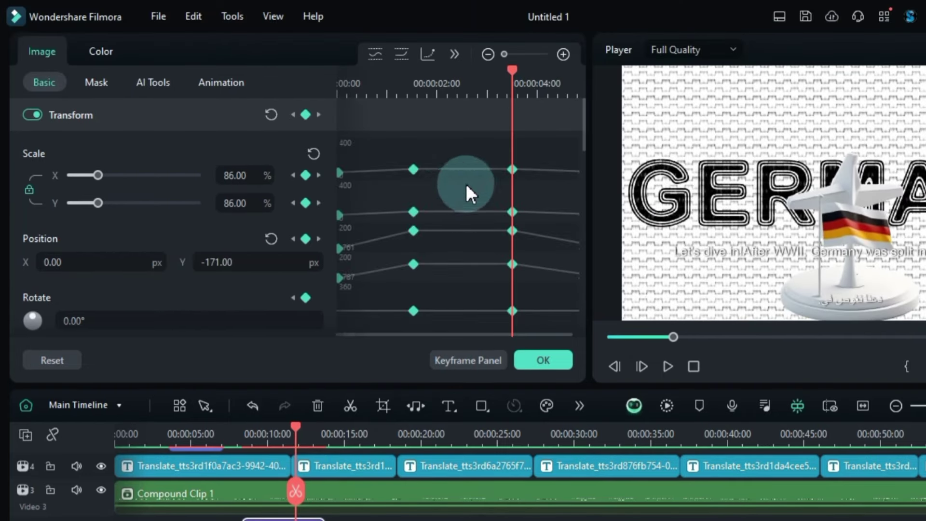
pyautogui.click(374, 55)
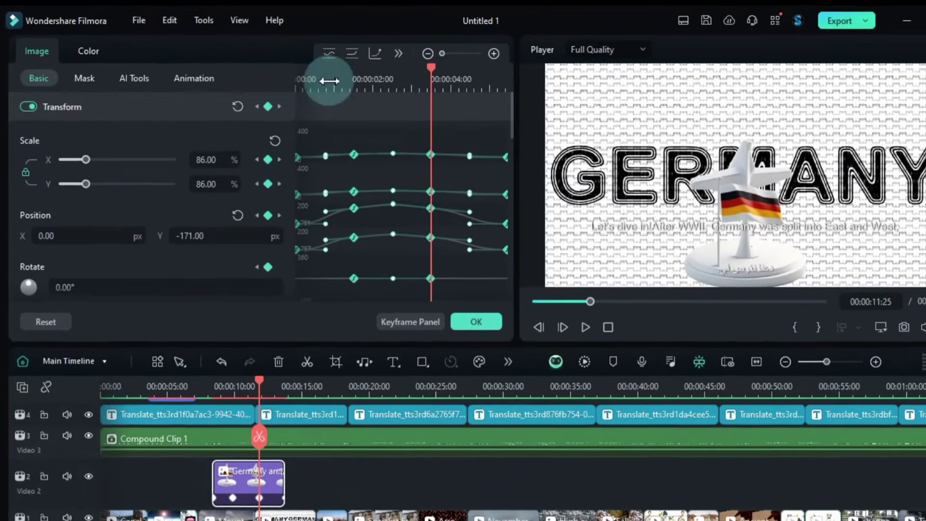
pyautogui.click(338, 456)
pyautogui.moveTo(286, 417); pyautogui.dragTo(229, 454)
pyautogui.click(285, 452)
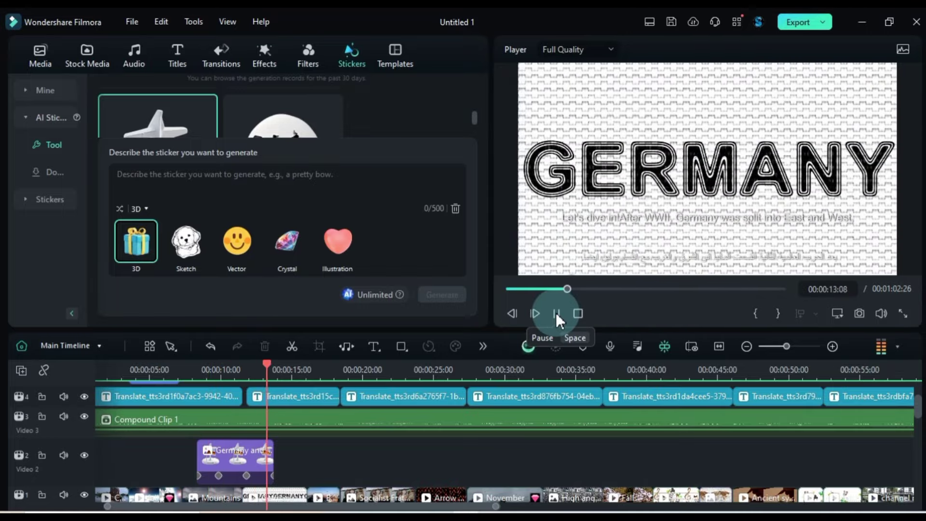
# Step: Add the Stage Lighting transition between clips on Video 1 and preview it
pyautogui.scroll(-3, 179, 411)
pyautogui.click(120, 381)
pyautogui.scroll(3, 277, 369)
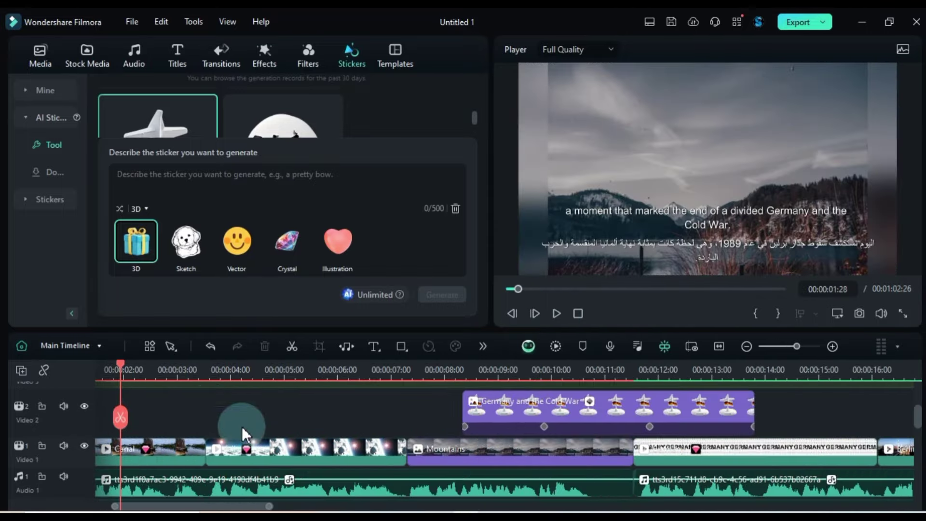
pyautogui.click(242, 426)
pyautogui.click(206, 369)
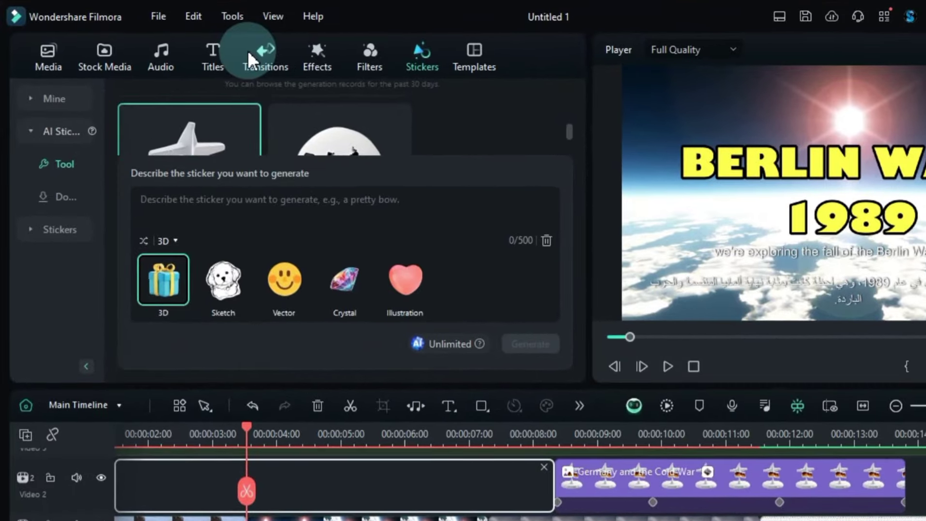
pyautogui.click(247, 50)
pyautogui.scroll(-3, 405, 292)
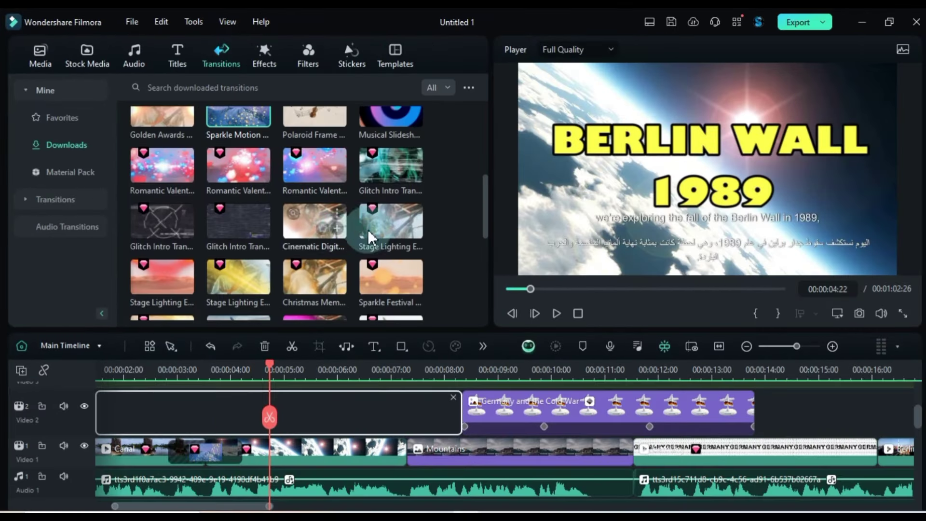
pyautogui.moveTo(441, 266); pyautogui.dragTo(489, 520)
pyautogui.moveTo(407, 442); pyautogui.dragTo(446, 453)
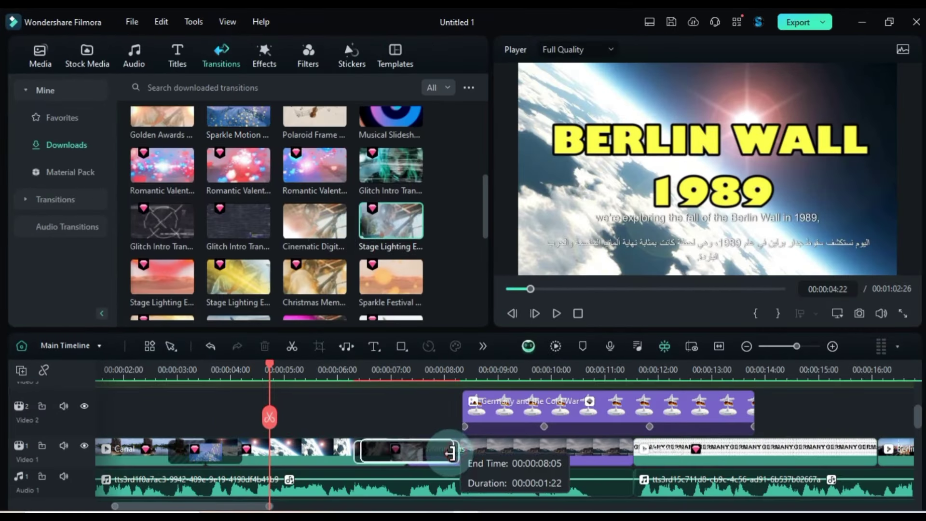
pyautogui.click(363, 377)
pyautogui.press('space')
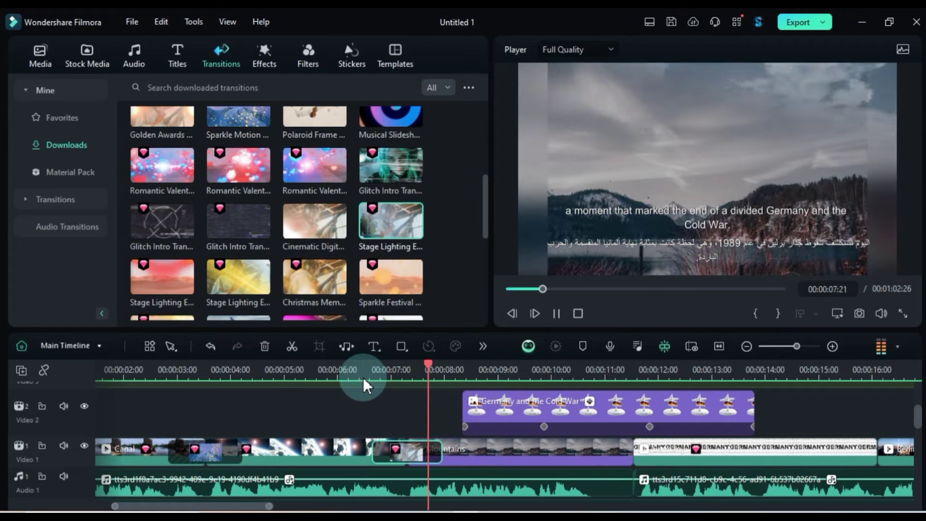
# Step: Set the first transition to Overlap mode lasting 00:00:01:12 and play it back
pyautogui.click(240, 453)
pyautogui.doubleClick(227, 460)
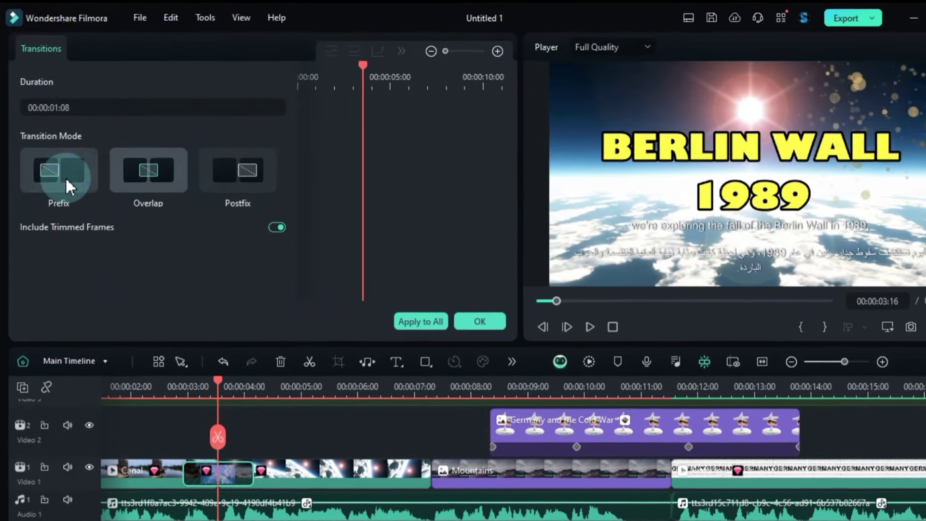
pyautogui.click(67, 178)
pyautogui.click(241, 178)
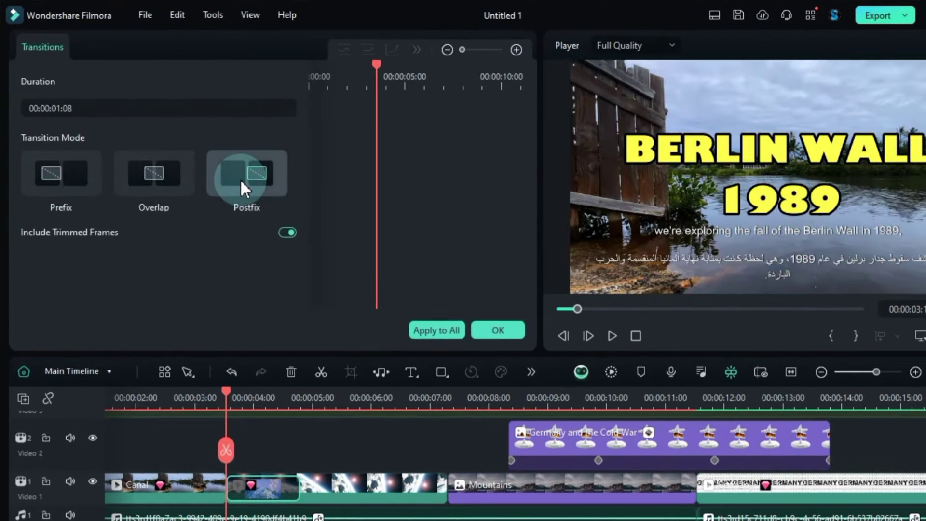
pyautogui.click(165, 180)
pyautogui.click(73, 108)
pyautogui.scroll(8, 75, 108)
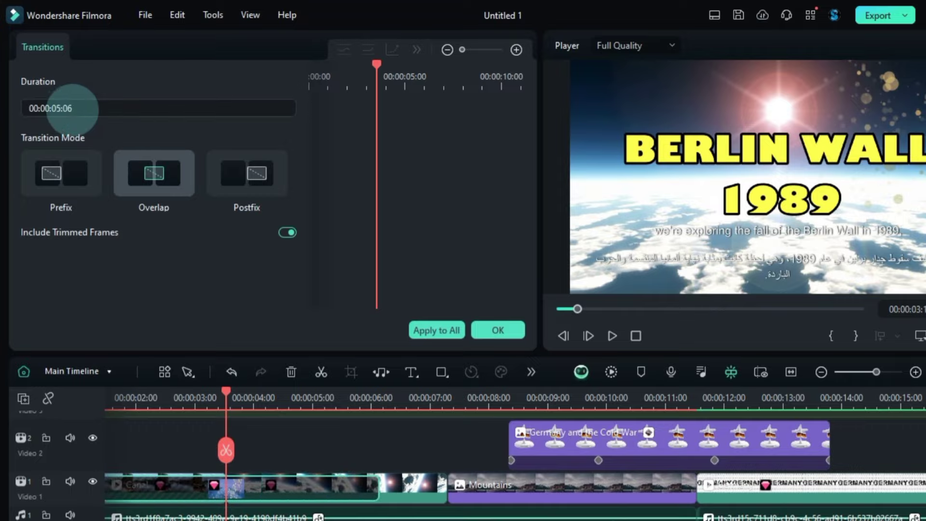
pyautogui.scroll(-4, 76, 108)
pyautogui.click(171, 394)
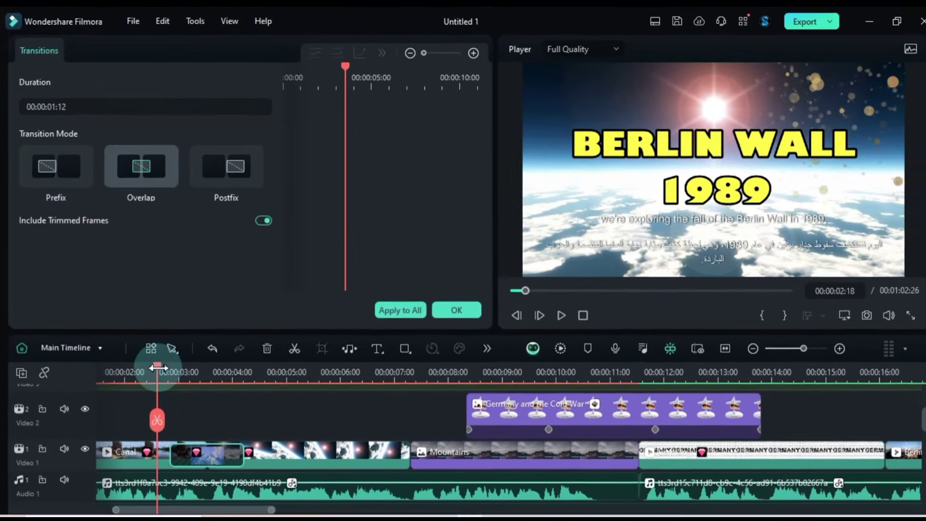
pyautogui.press('space')
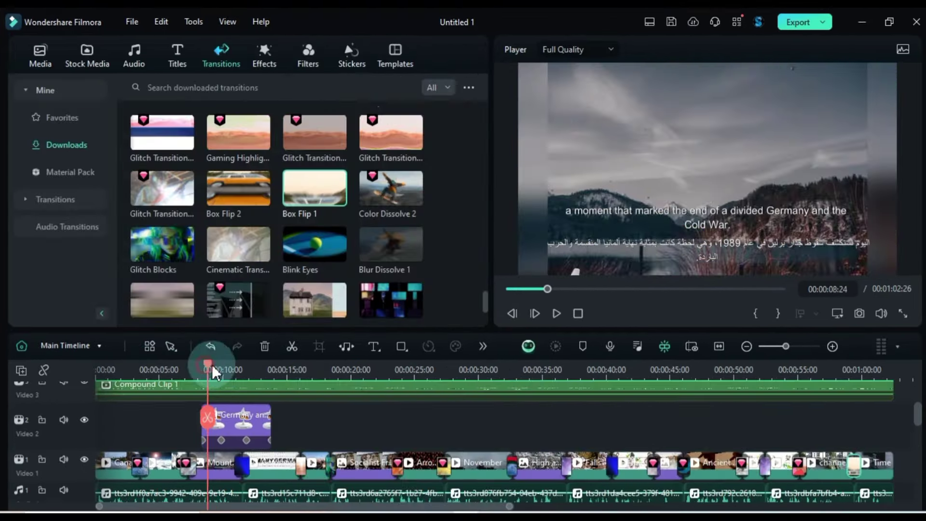
pyautogui.moveTo(212, 363); pyautogui.dragTo(655, 371)
# Step: Enter the prompt 'Germany was solt into East and West' in the Stock Media AI Image tool
pyautogui.click(87, 55)
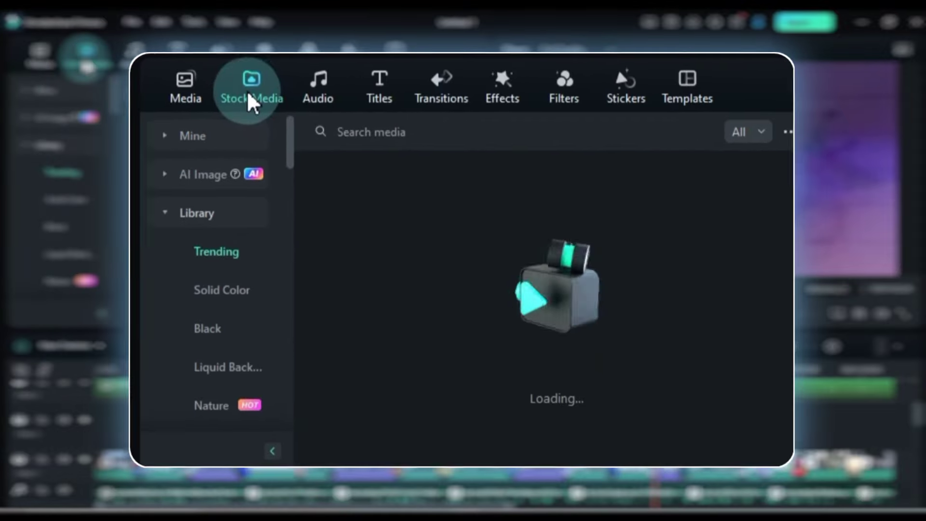
pyautogui.click(214, 178)
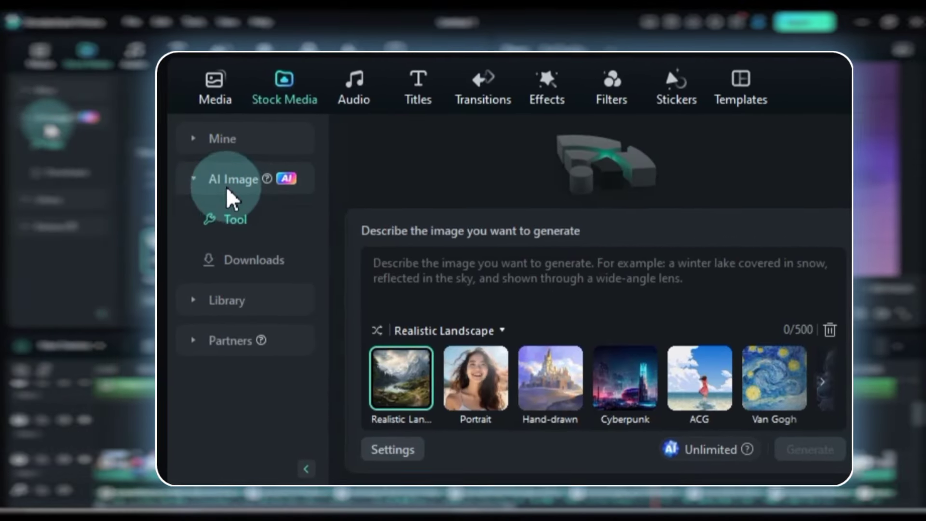
pyautogui.hscroll(3, 540, 379)
pyautogui.hscroll(-3, 572, 378)
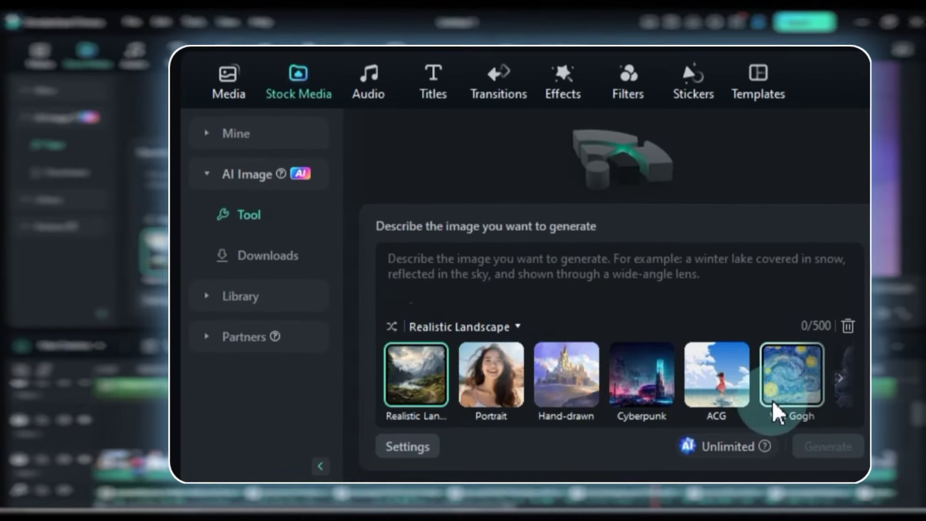
pyautogui.click(828, 370)
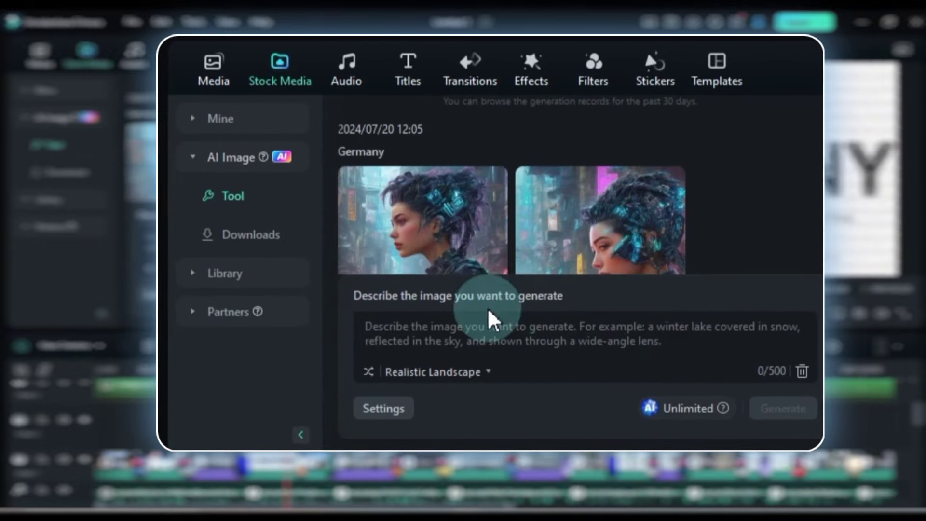
pyautogui.click(489, 338)
pyautogui.write('Germany was solt into East and West')
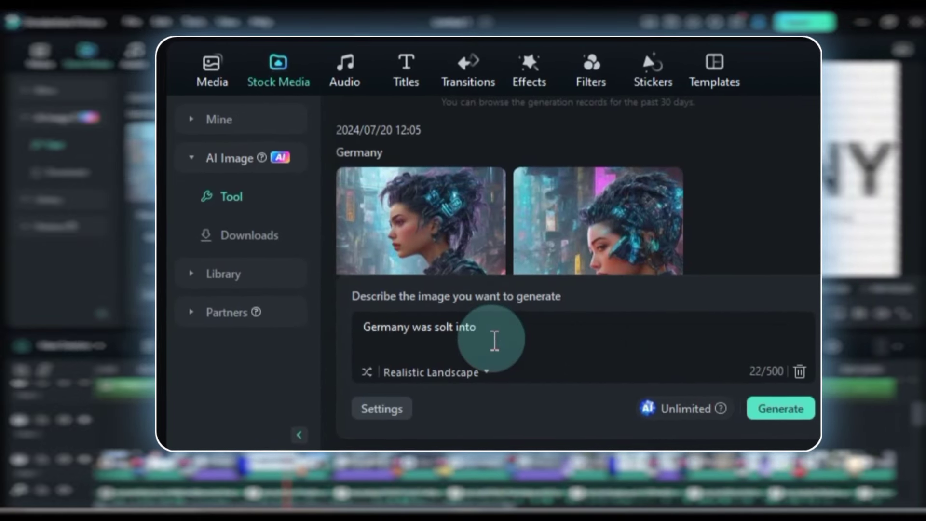
# Step: Set the 16:9 aspect ratio and generate the four realistic landscape images
pyautogui.click(398, 411)
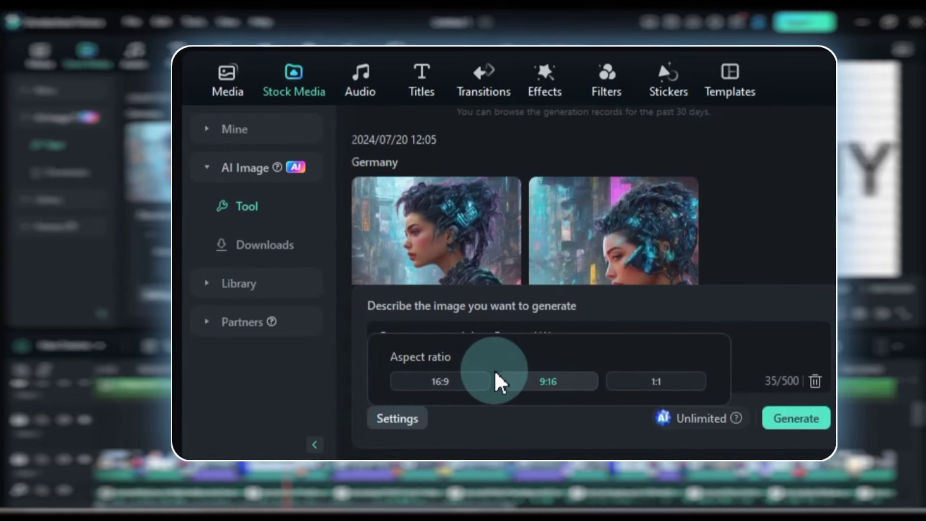
pyautogui.click(449, 388)
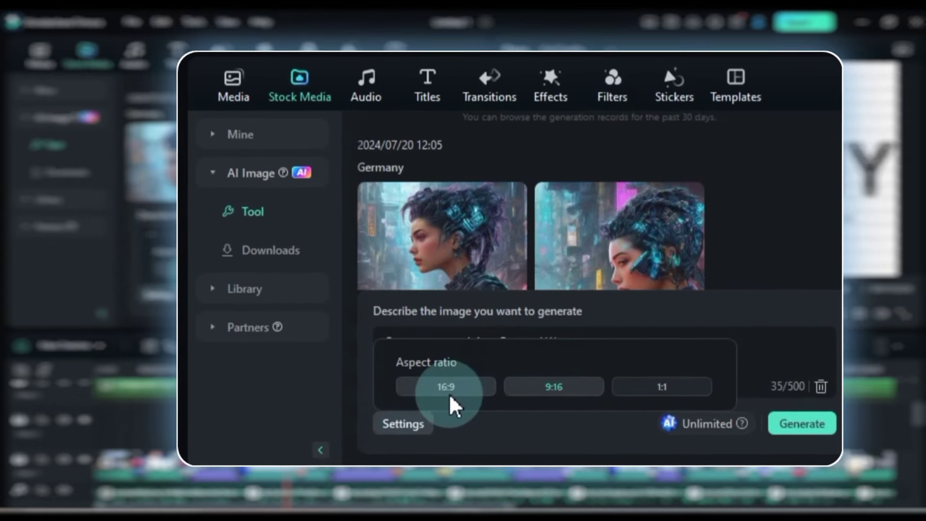
pyautogui.click(538, 394)
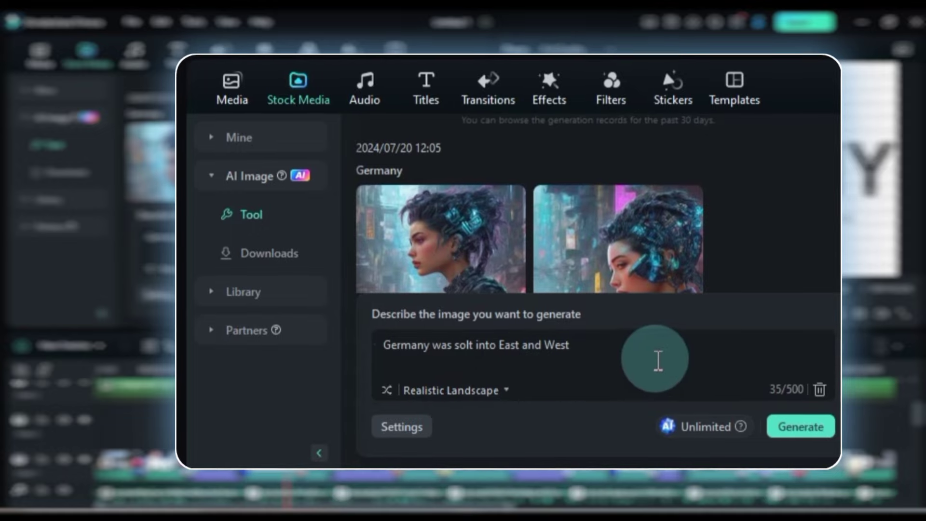
pyautogui.click(805, 430)
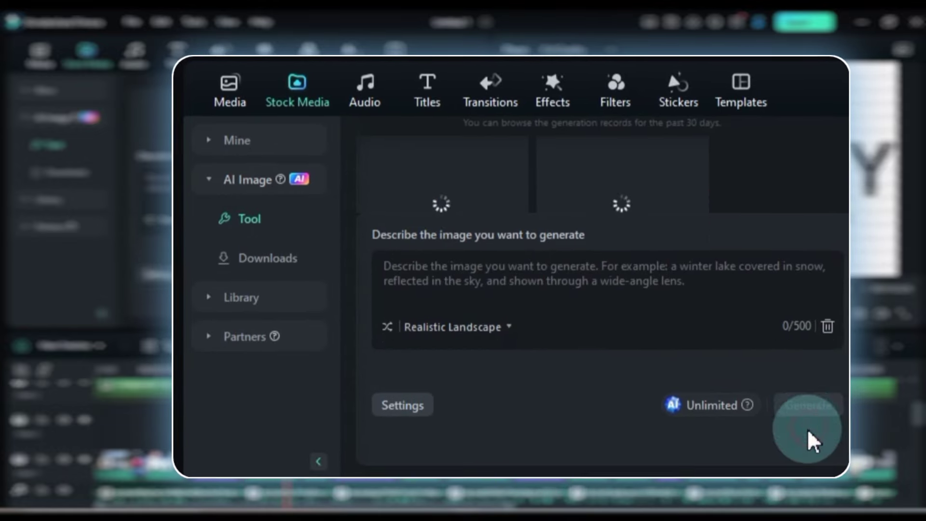
pyautogui.scroll(5, 774, 222)
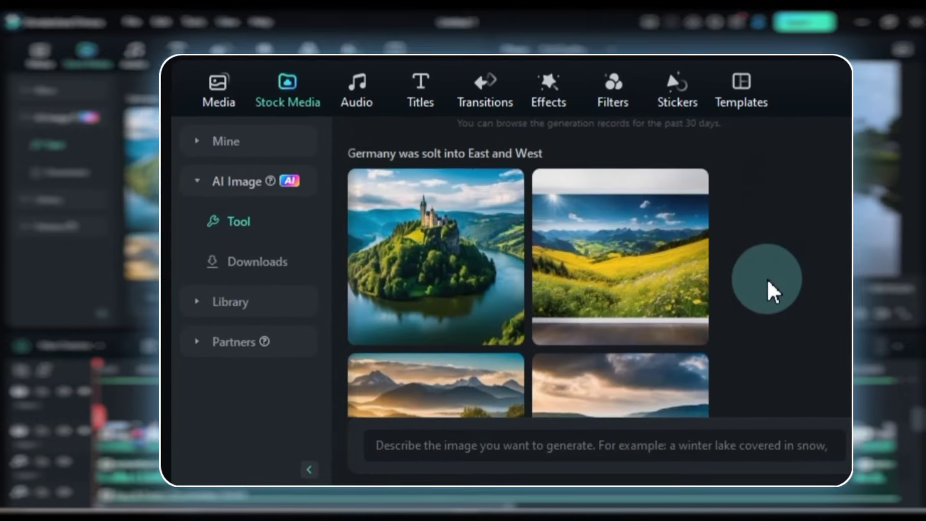
pyautogui.scroll(-2, 636, 250)
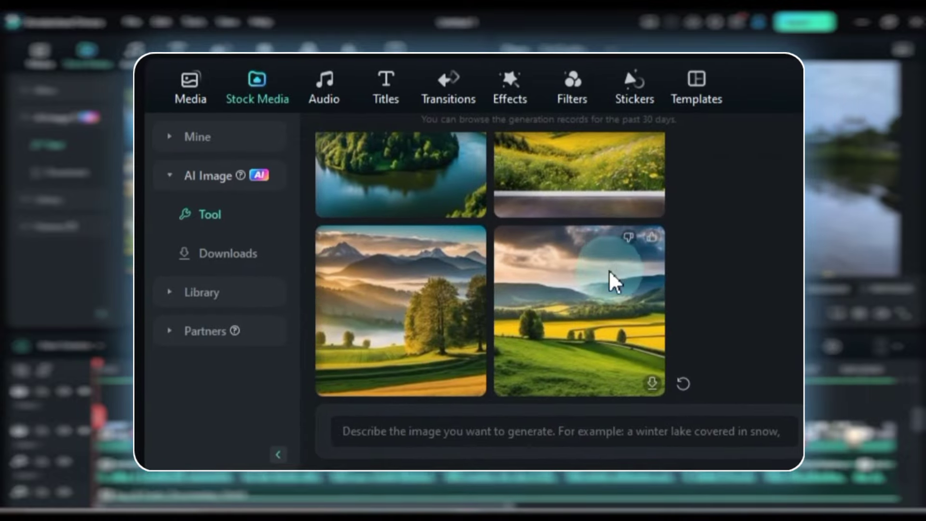
pyautogui.scroll(2, 586, 314)
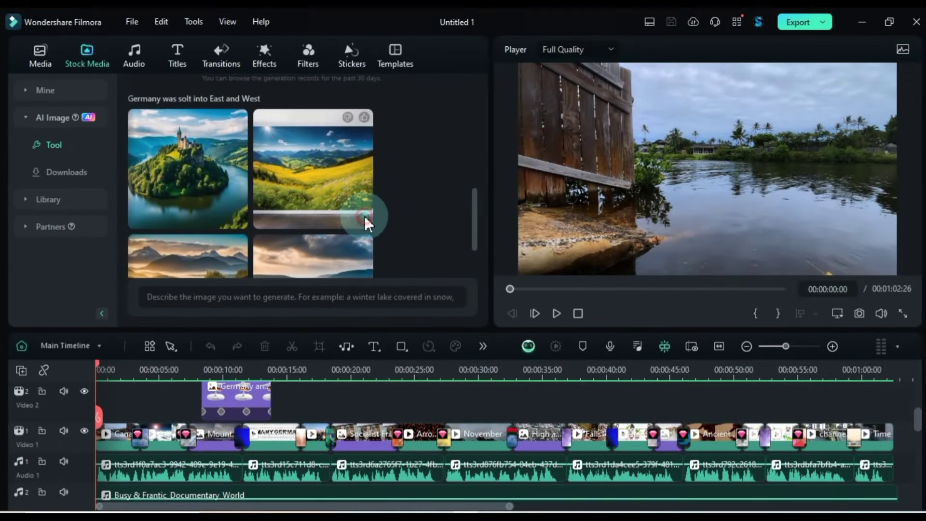
# Step: Download the second meadow image and drop it over the GERMANY clip near 14 s
pyautogui.click(363, 216)
pyautogui.click(277, 370)
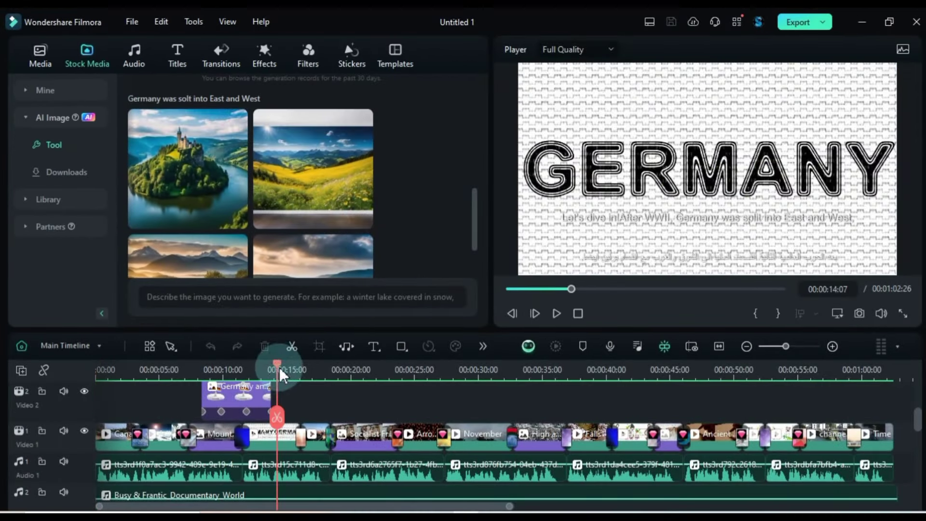
pyautogui.moveTo(306, 226); pyautogui.dragTo(301, 451)
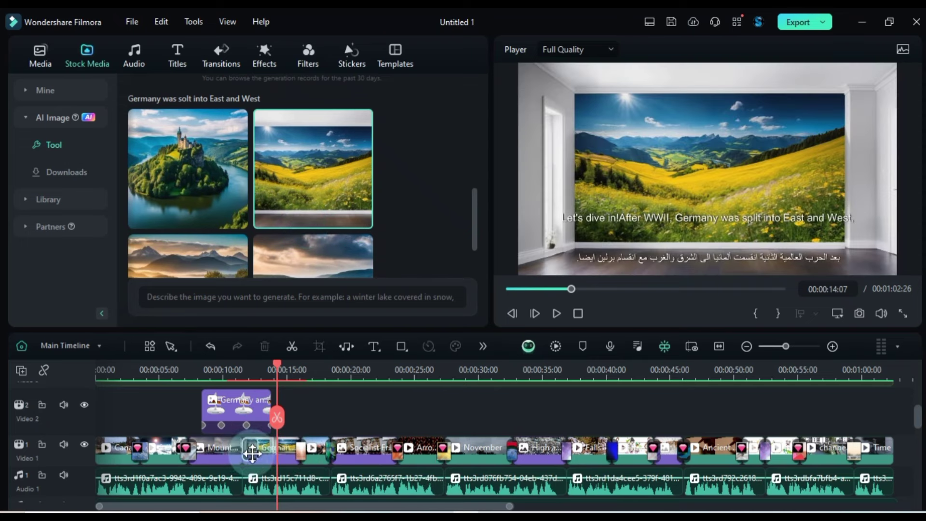
# Step: Give the image clip the legacy Bounce to zoom preset motion
pyautogui.doubleClick(275, 452)
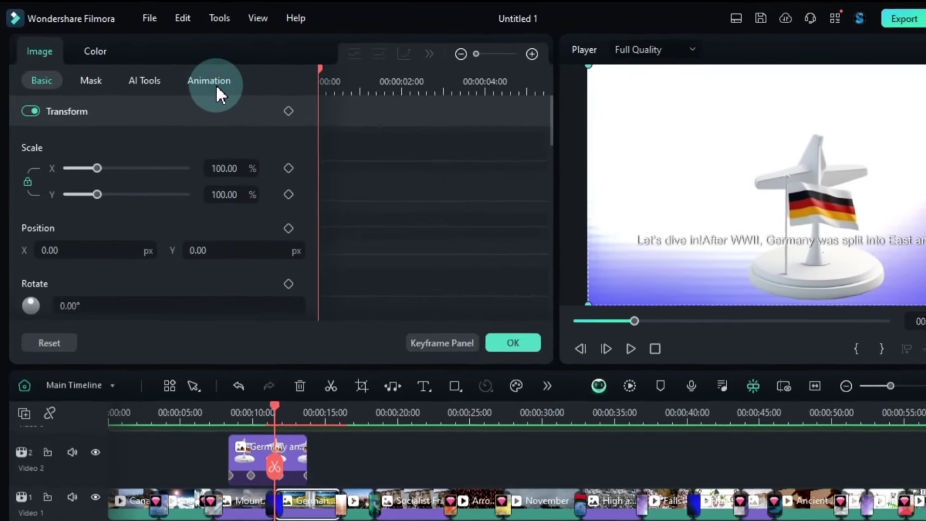
pyautogui.click(190, 77)
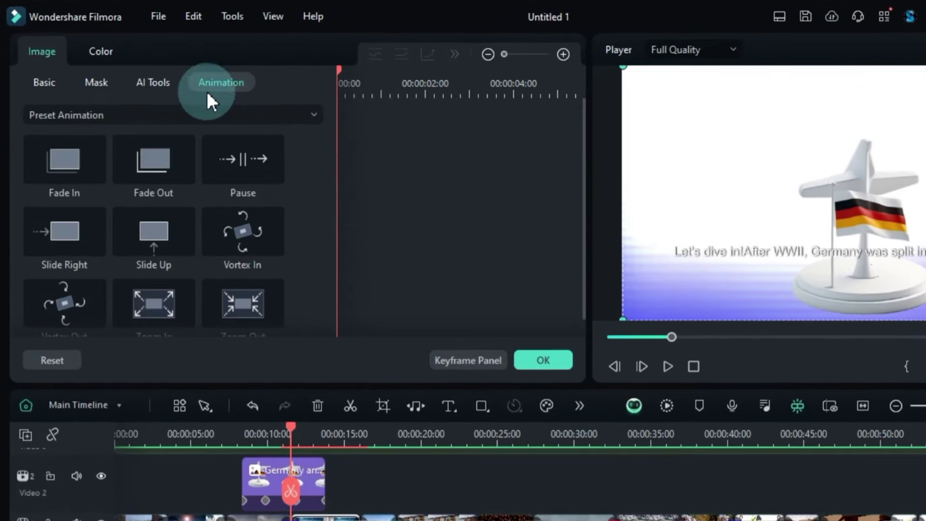
pyautogui.click(145, 105)
pyautogui.click(135, 172)
pyautogui.click(145, 166)
pyautogui.click(156, 246)
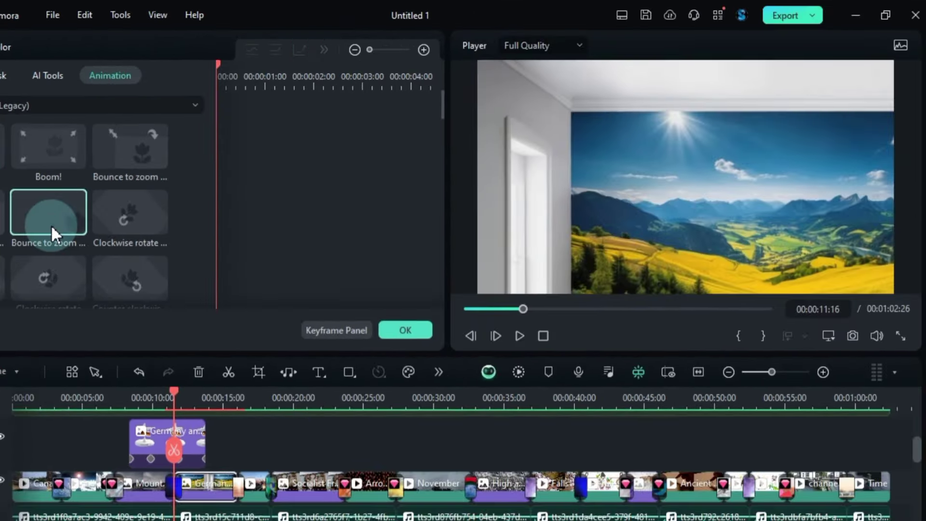
# Step: Apply the Fade Slide 1 motion to the Mount clip on the main track
pyautogui.click(144, 481)
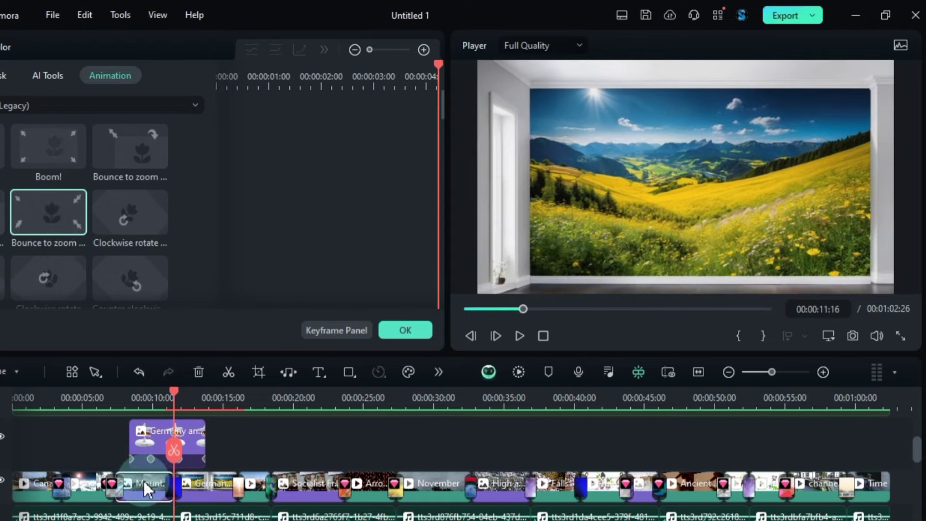
pyautogui.click(1, 254)
pyautogui.click(217, 240)
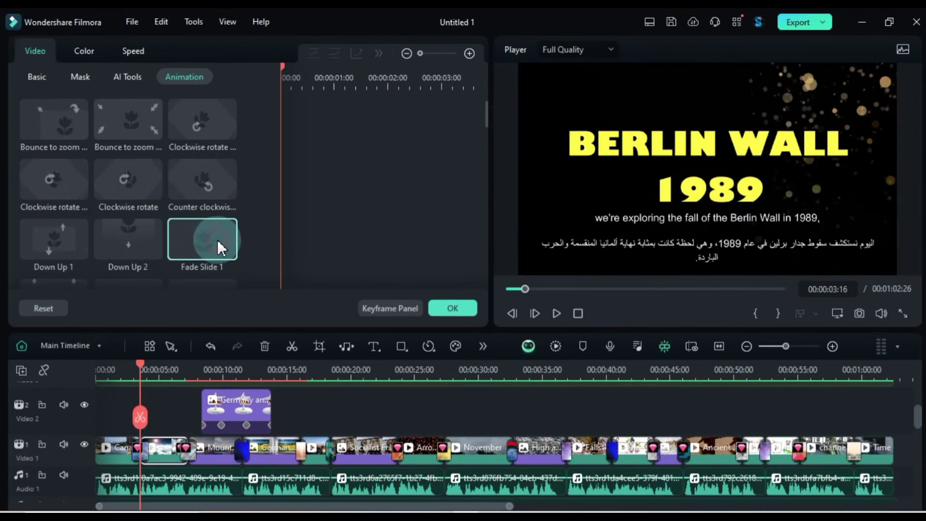
# Step: Enable AI Portrait on the kitchen clip to remove the woman's background
pyautogui.click(831, 348)
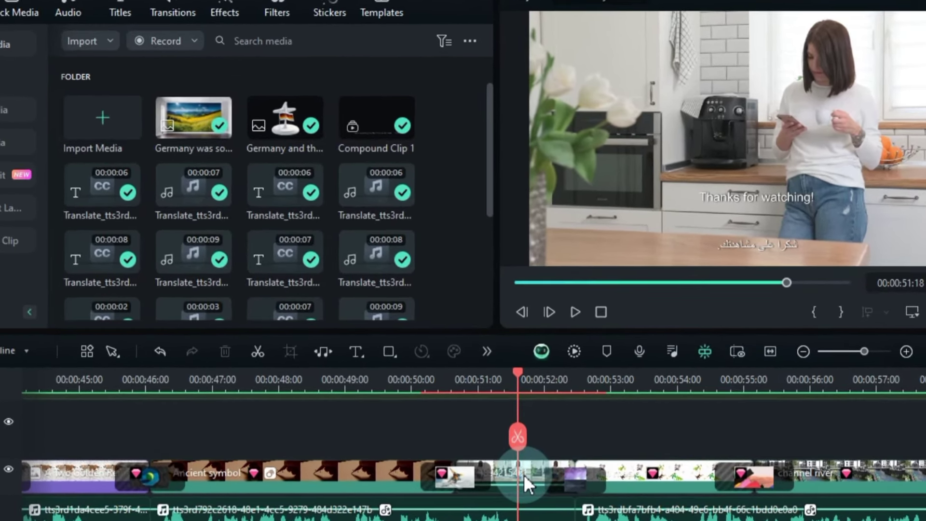
pyautogui.click(513, 450)
pyautogui.click(487, 352)
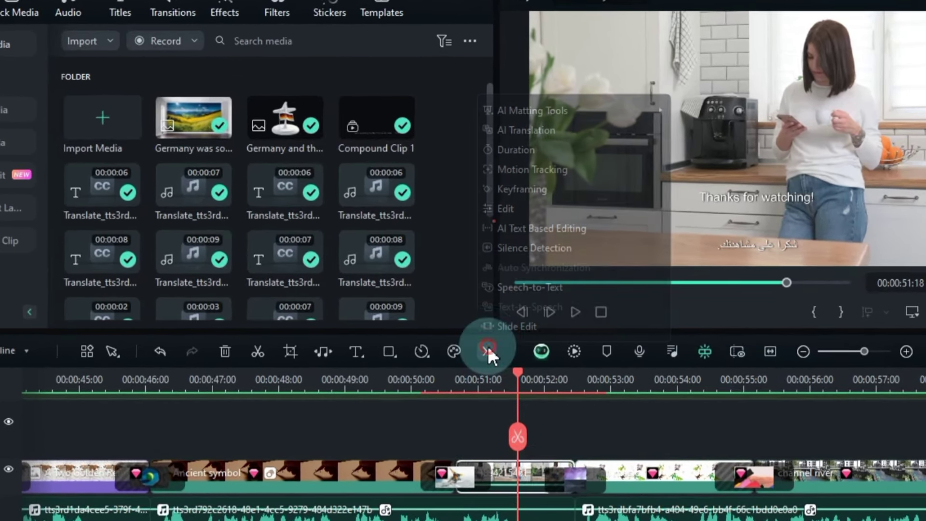
pyautogui.moveTo(572, 112)
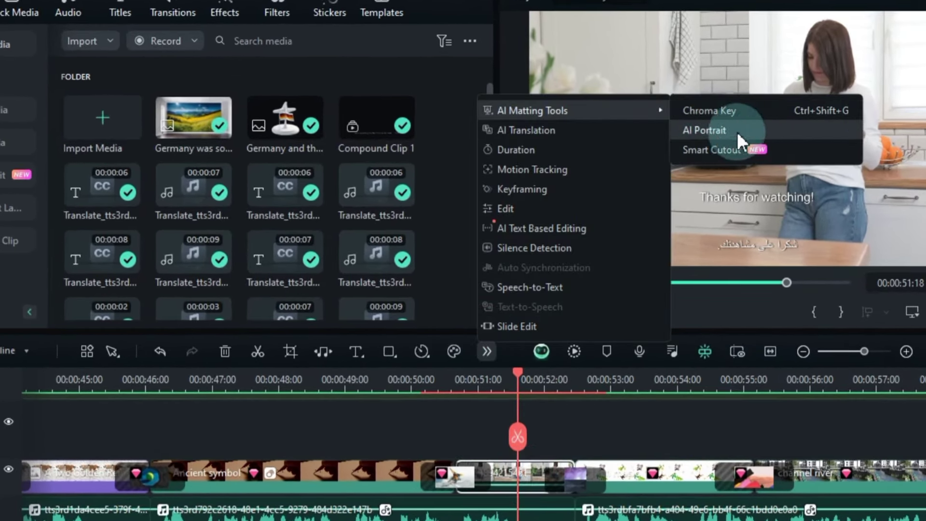
pyautogui.click(760, 135)
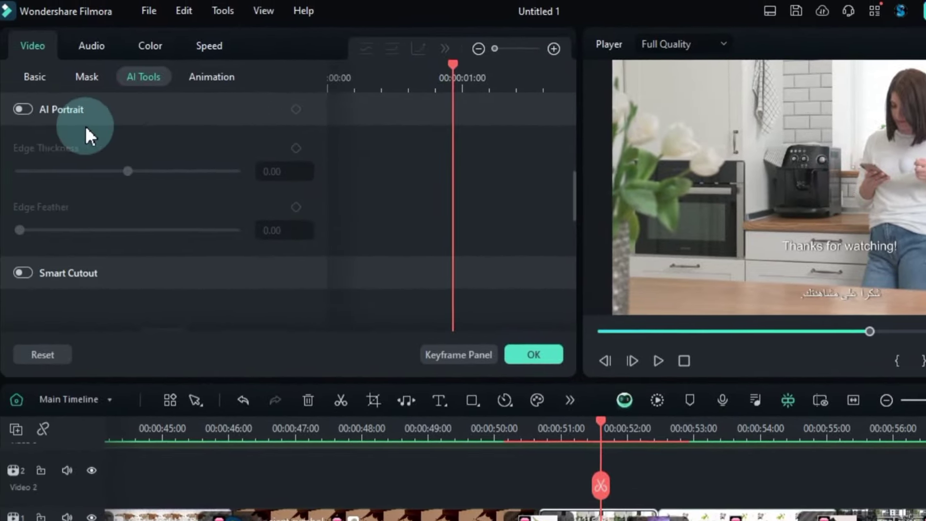
pyautogui.click(0, 92)
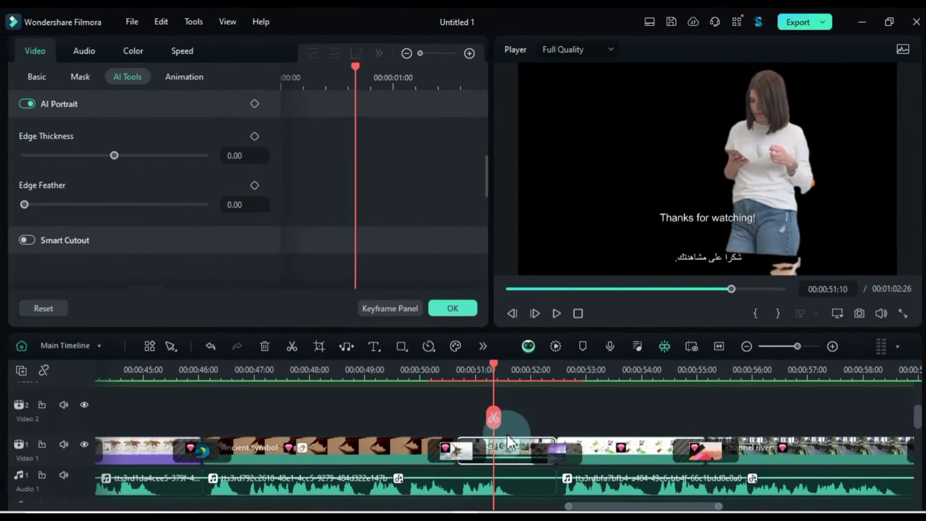
pyautogui.click(414, 516)
# Step: Fill the Video 1 gap near 51 s with the AI castle landscape and review the composite
pyautogui.click(450, 473)
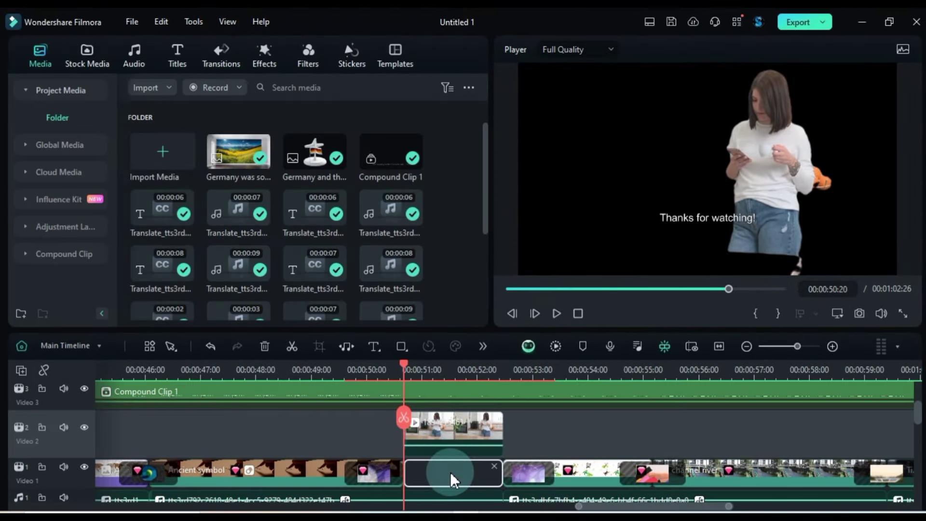
pyautogui.click(97, 57)
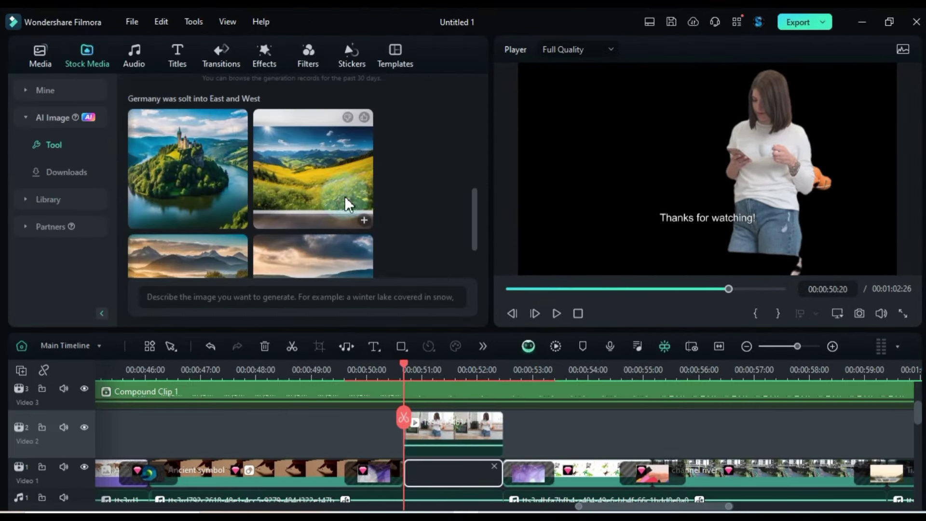
pyautogui.scroll(-3, 261, 204)
pyautogui.scroll(3, 261, 204)
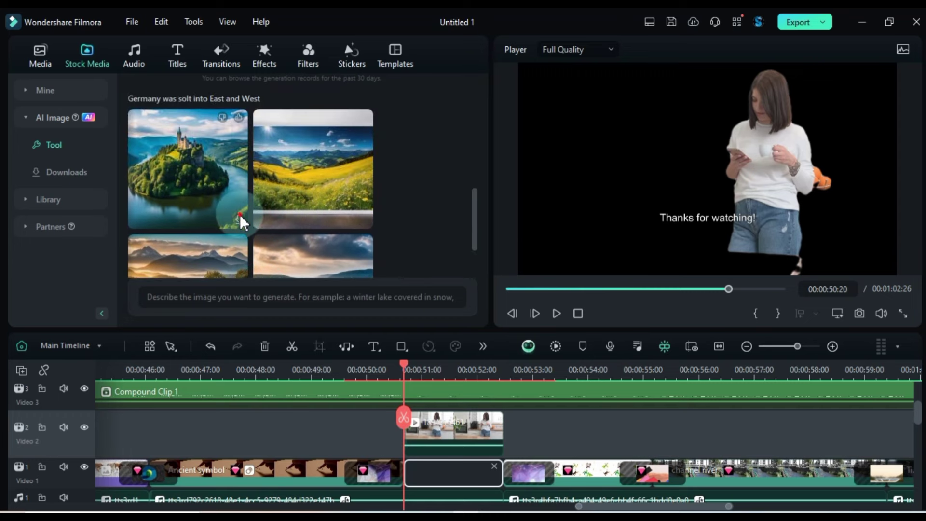
pyautogui.click(190, 195)
pyautogui.moveTo(190, 196); pyautogui.dragTo(493, 467)
pyautogui.doubleClick(497, 470)
pyautogui.click(548, 433)
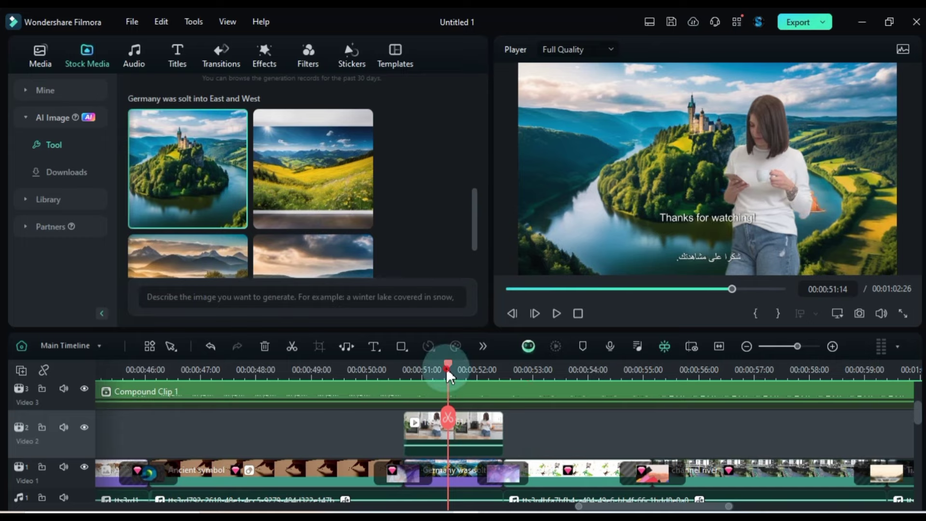
pyautogui.moveTo(447, 368); pyautogui.dragTo(383, 379)
pyautogui.press('space')
pyautogui.click(435, 433)
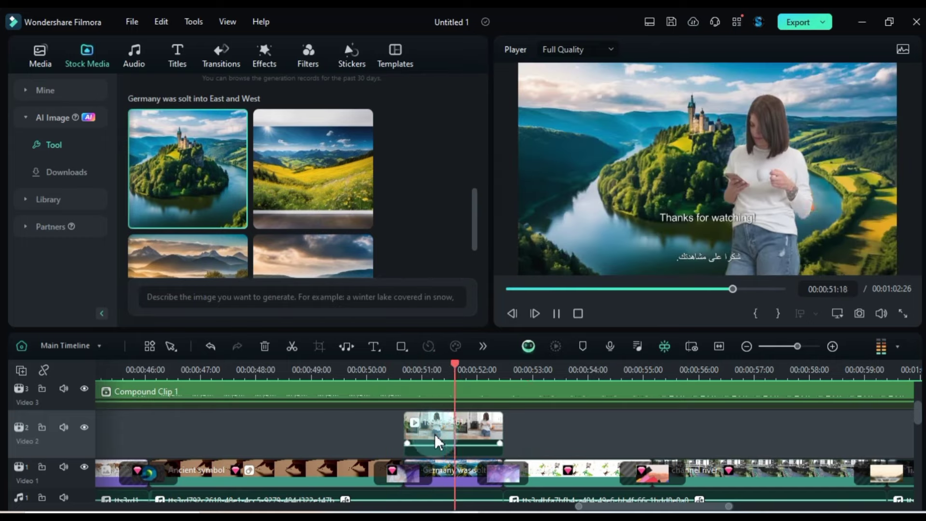
# Step: Export the project as MP4 named 'Faceless YouTube Automation' at 1920x1080, 30 fps
pyautogui.press('space')
pyautogui.hotkey('shift', 'z')
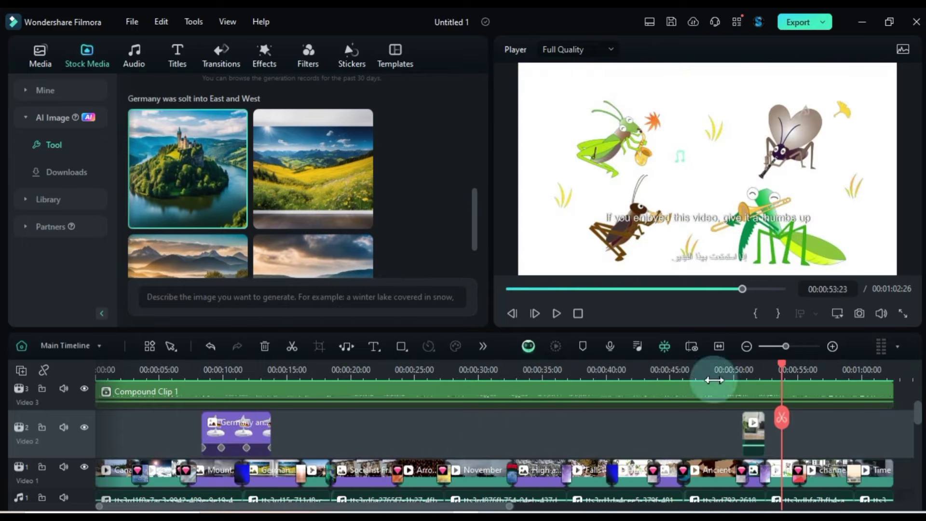
pyautogui.scroll(3, 674, 427)
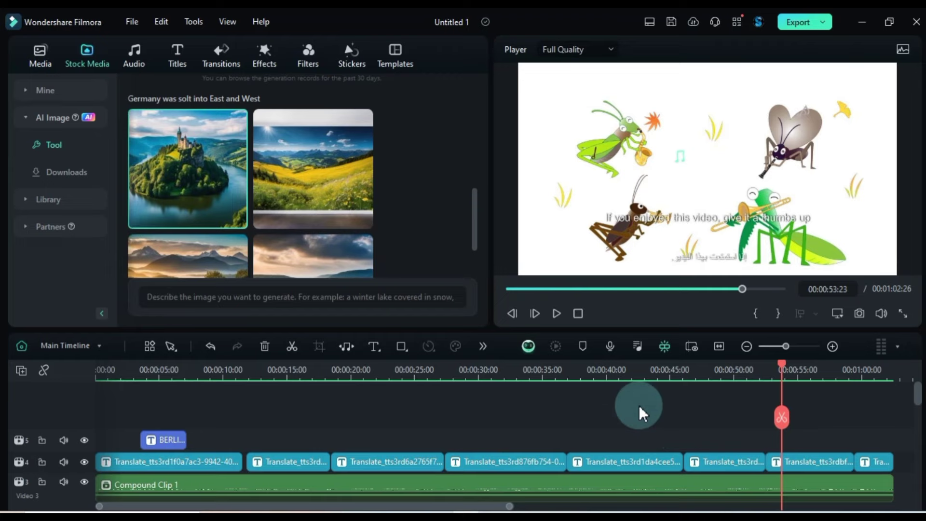
pyautogui.scroll(-6, 638, 404)
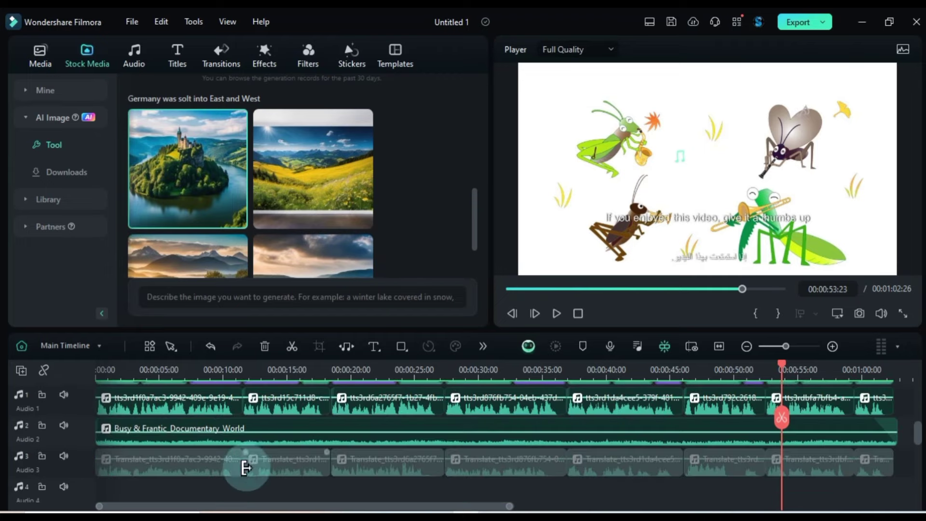
pyautogui.scroll(5, 651, 449)
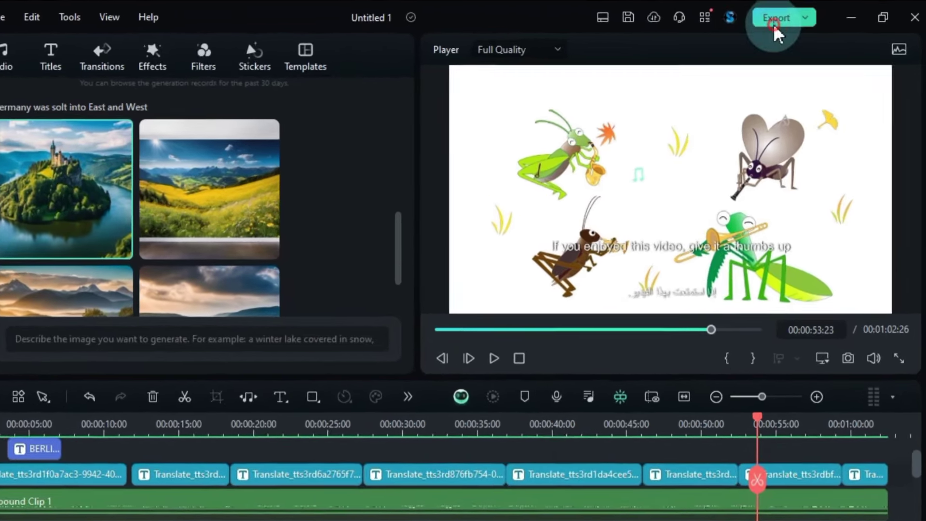
pyautogui.click(793, 20)
pyautogui.press('BackSpace')
pyautogui.write('Faceless YouTube Automation')
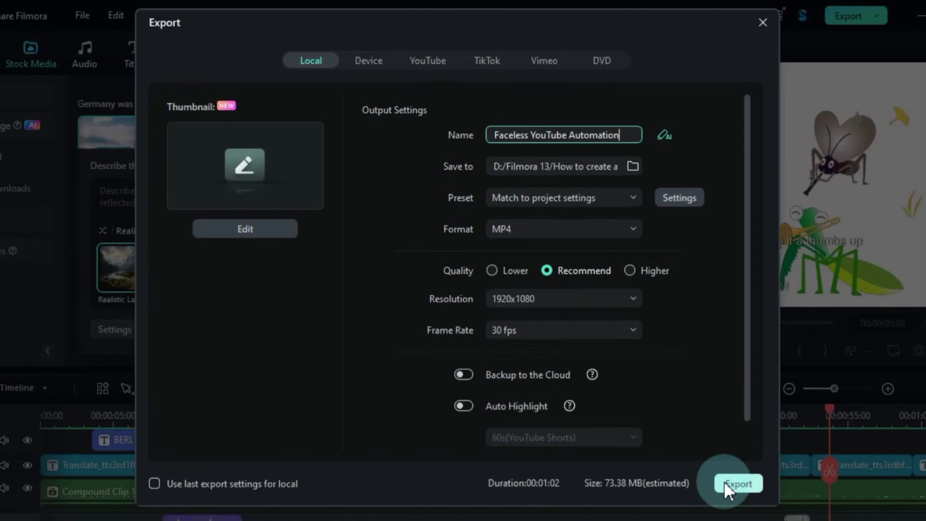
pyautogui.click(738, 483)
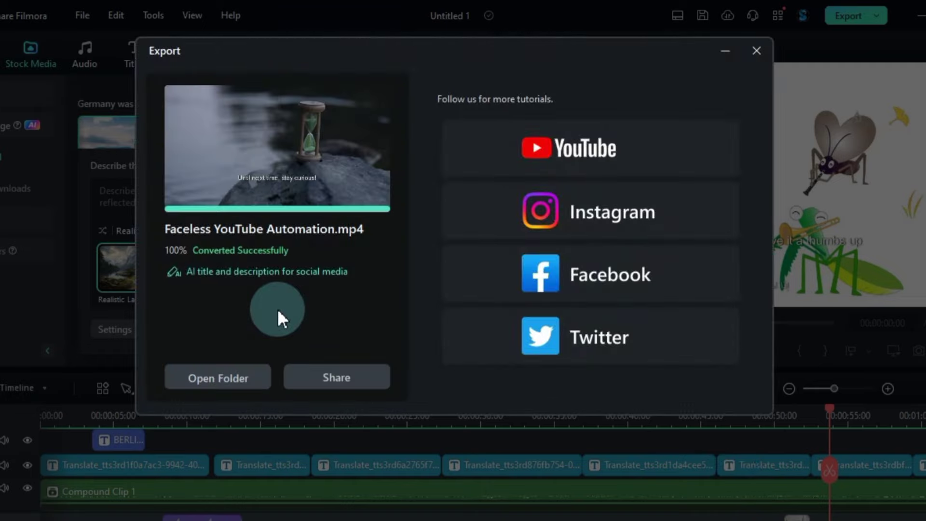
# Step: Open the export folder and watch 'Faceless YouTube Automation.mp4' full screen in VLC
pyautogui.click(235, 377)
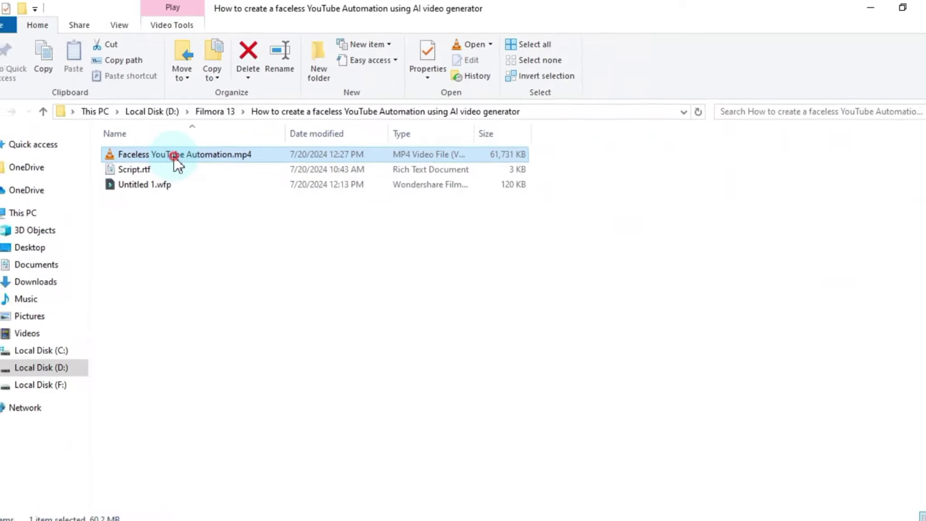
pyautogui.doubleClick(176, 155)
pyautogui.doubleClick(187, 156)
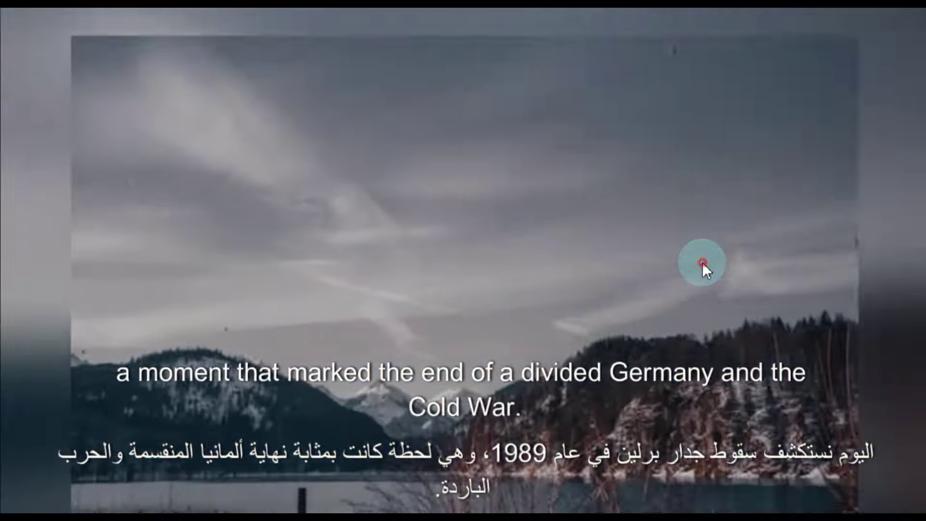
pyautogui.doubleClick(702, 265)
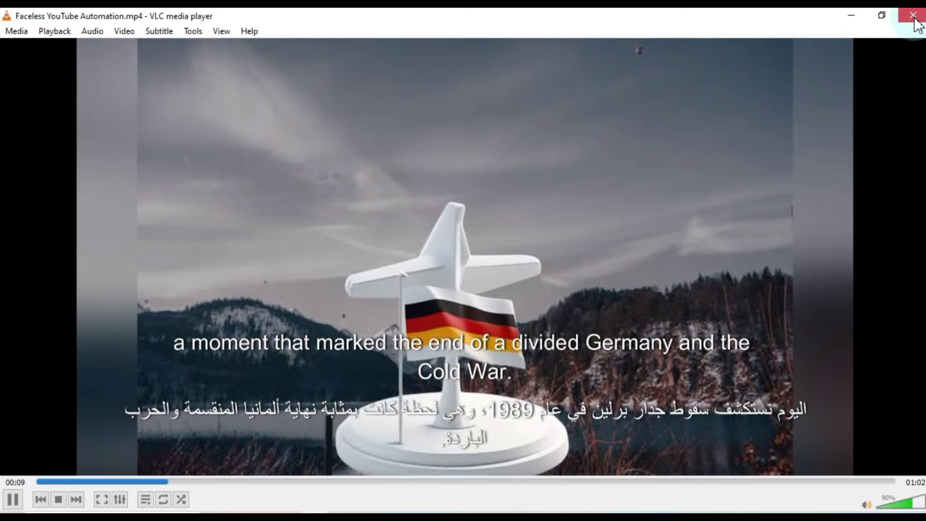
# Step: Disable the title, subtitle and compound-clip layers on the upper tracks
pyautogui.click(914, 16)
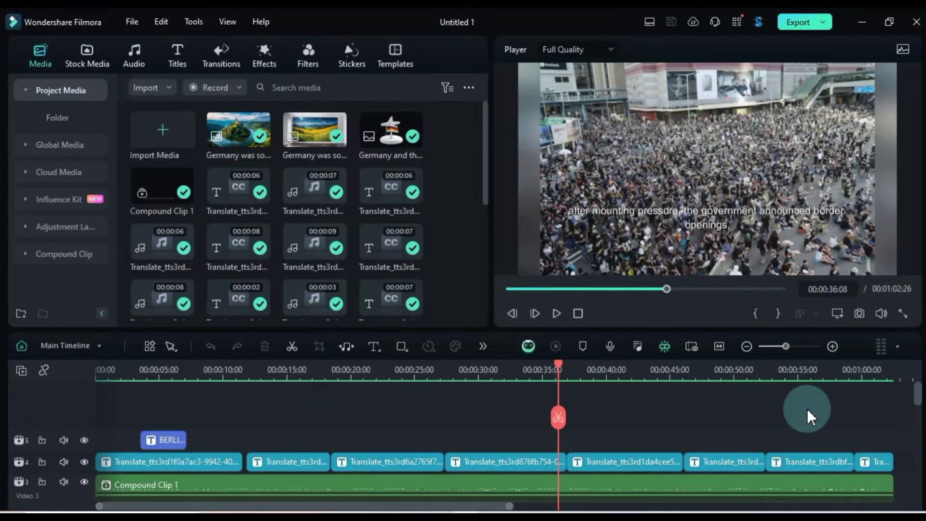
pyautogui.moveTo(880, 407); pyautogui.dragTo(160, 483)
pyautogui.scroll(-2, 338, 434)
pyautogui.rightClick(445, 421)
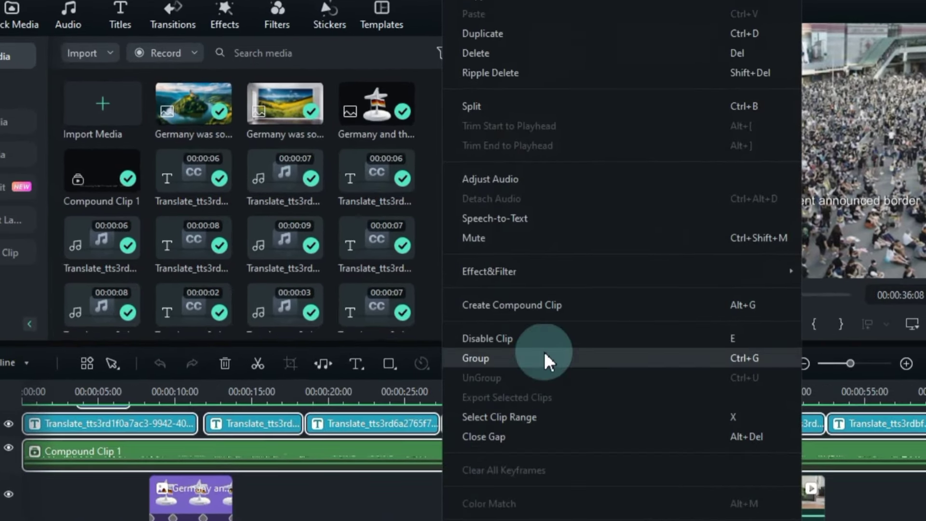
pyautogui.click(540, 322)
pyautogui.moveTo(577, 385); pyautogui.dragTo(275, 406)
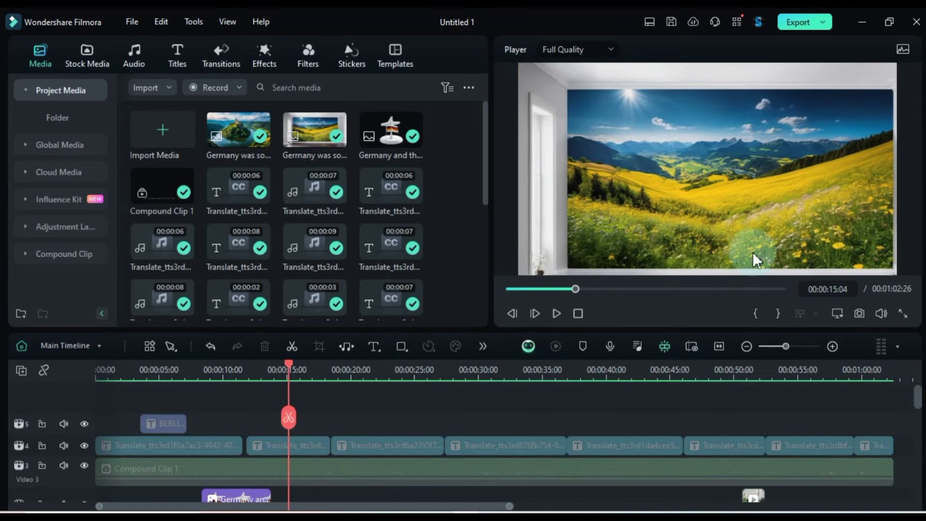
# Step: Export as 'my YouTube video.mp4', then close the project without saving
pyautogui.click(795, 23)
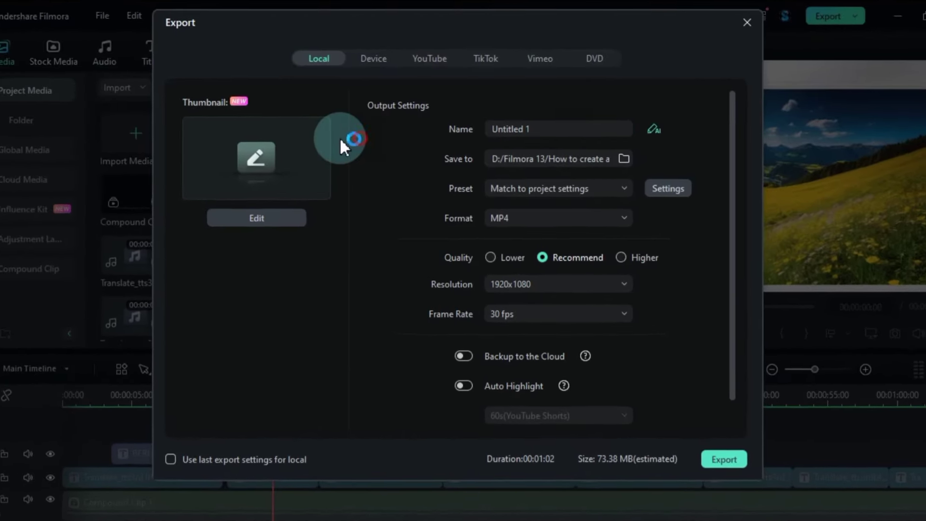
pyautogui.click(552, 129)
pyautogui.write('my YouTube video')
pyautogui.click(716, 462)
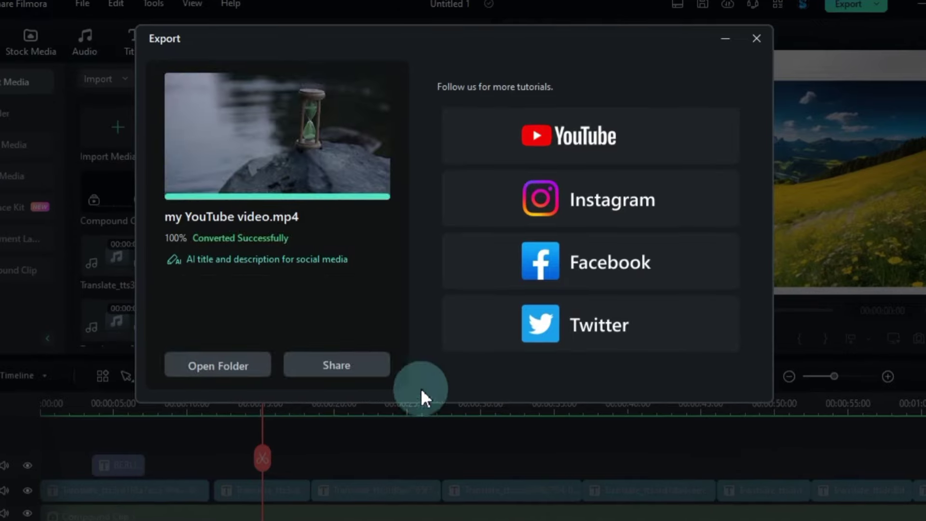
pyautogui.click(756, 38)
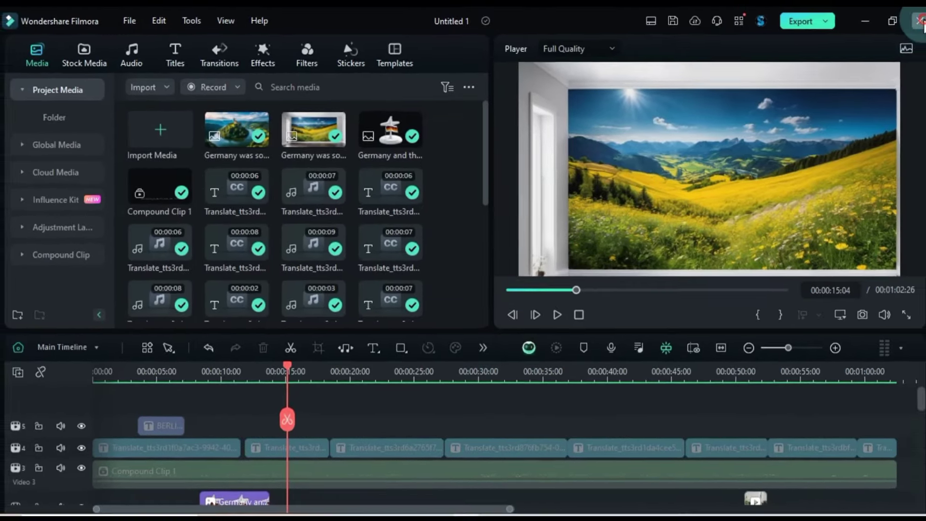
pyautogui.click(916, 22)
pyautogui.click(577, 273)
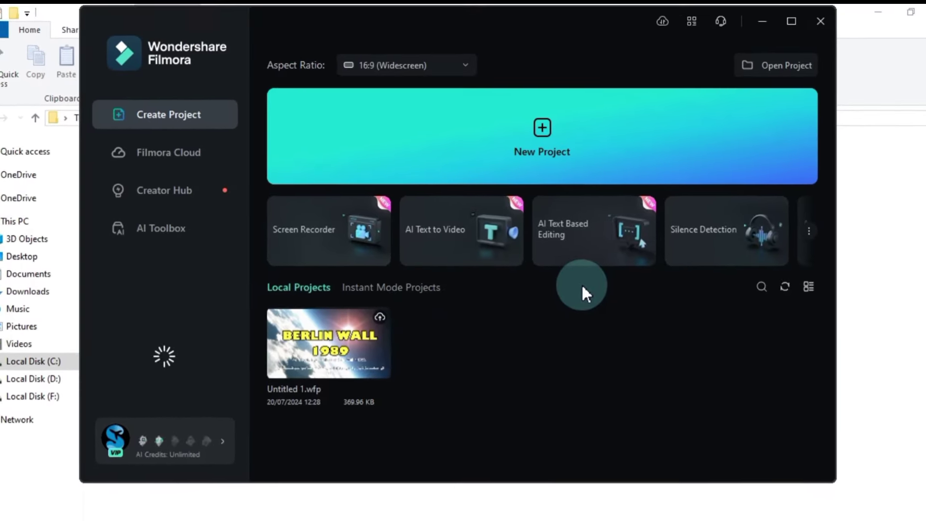
# Step: Load my YouTube video.mp4 into the AI Toolbox's Auto Reframe tool
pyautogui.click(833, 241)
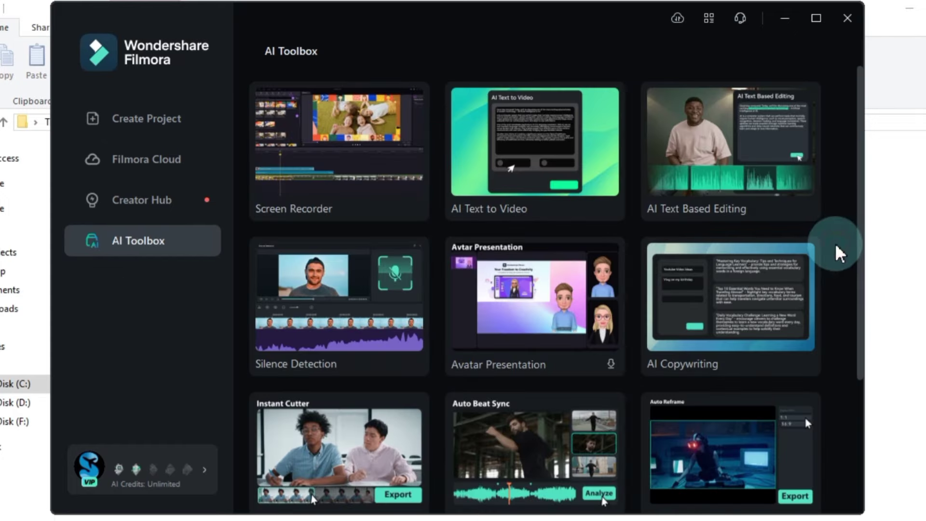
pyautogui.scroll(-3, 780, 174)
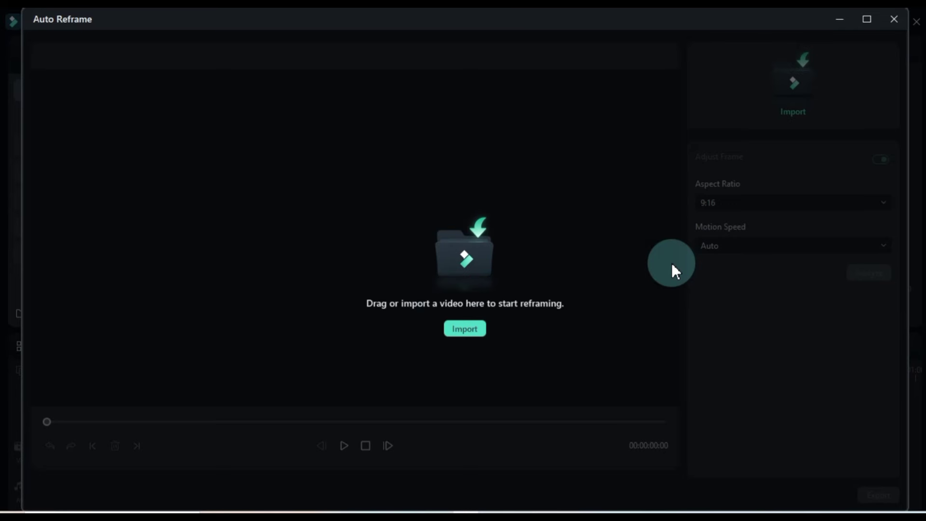
pyautogui.click(478, 332)
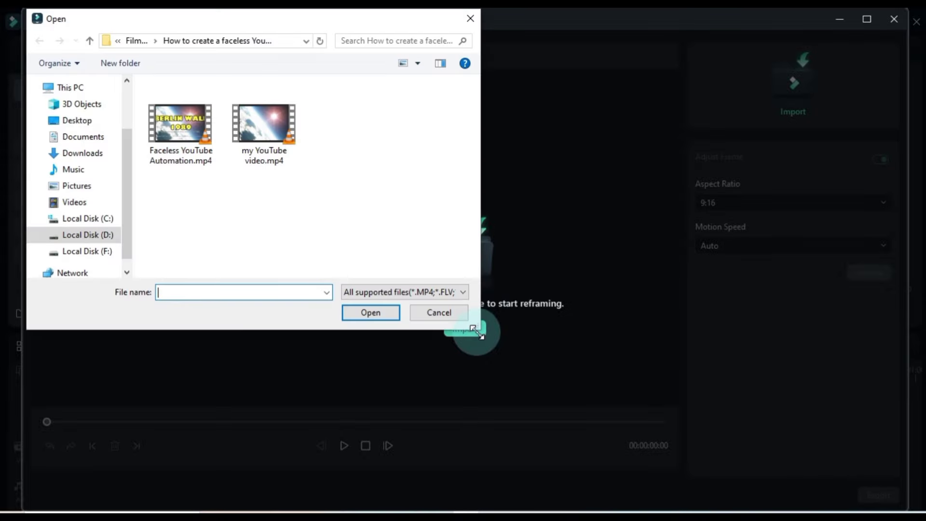
pyautogui.click(290, 164)
pyautogui.click(376, 310)
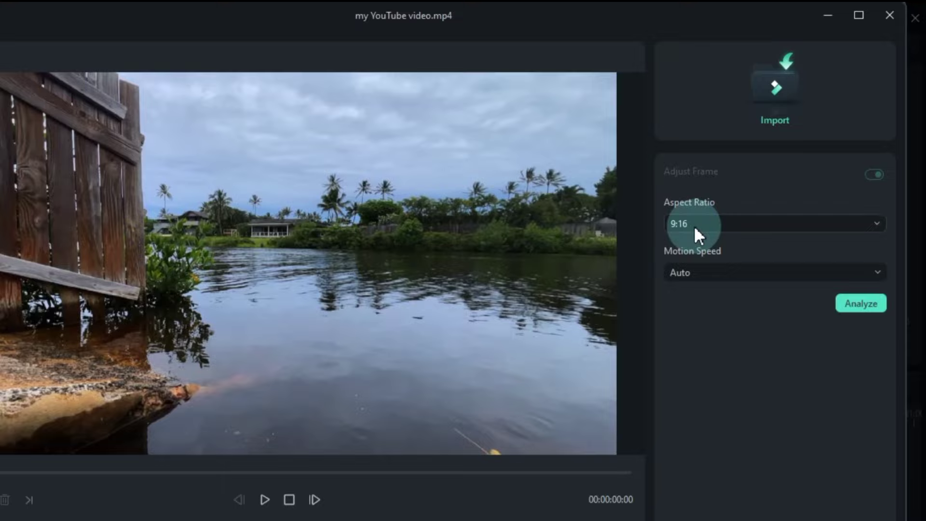
# Step: Keep the Auto Reframe aspect ratio at 9:16 and motion speed on Auto
pyautogui.click(728, 203)
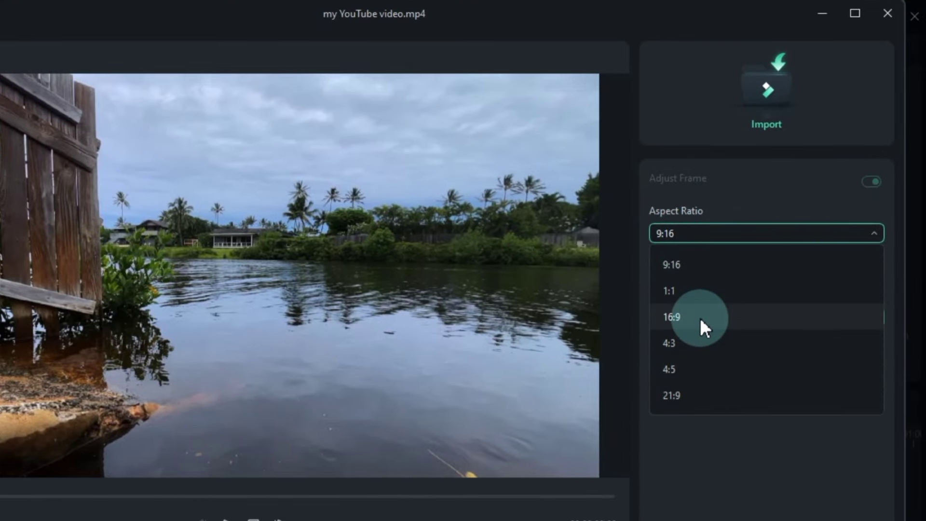
pyautogui.click(698, 262)
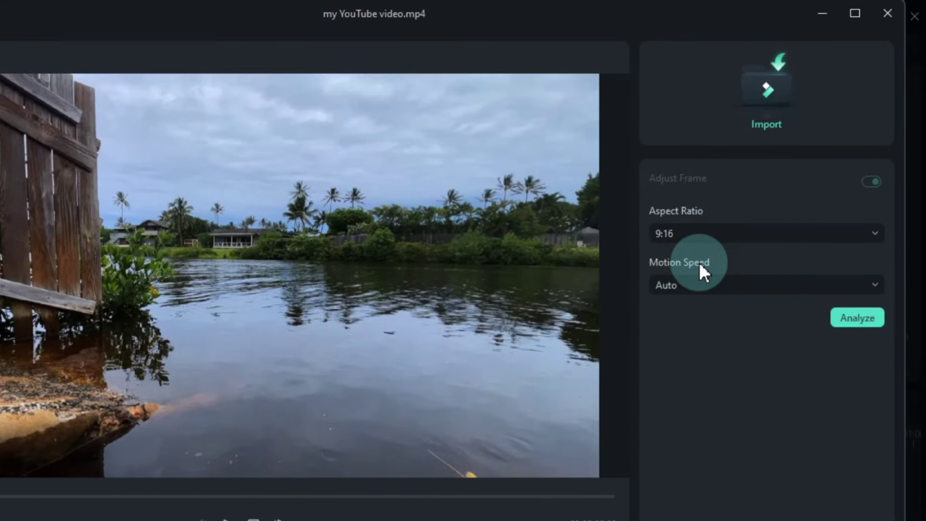
pyautogui.click(710, 286)
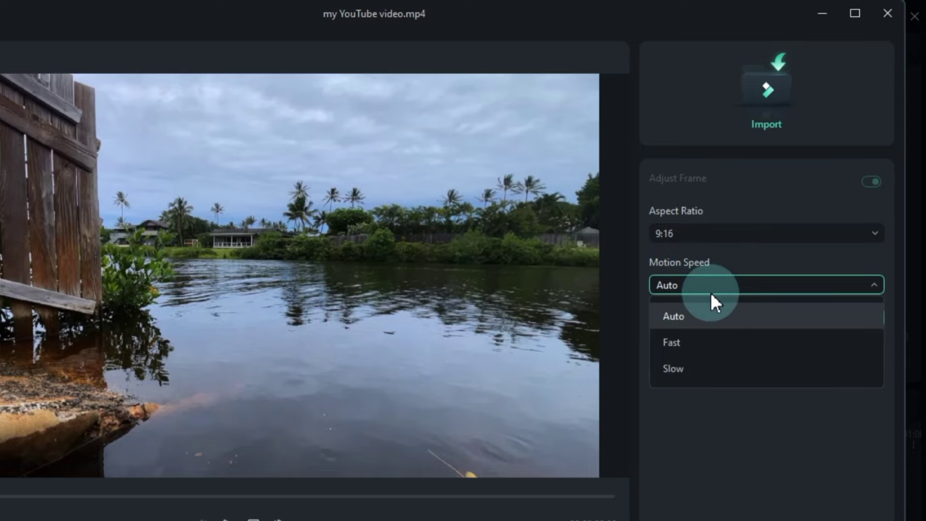
pyautogui.click(691, 314)
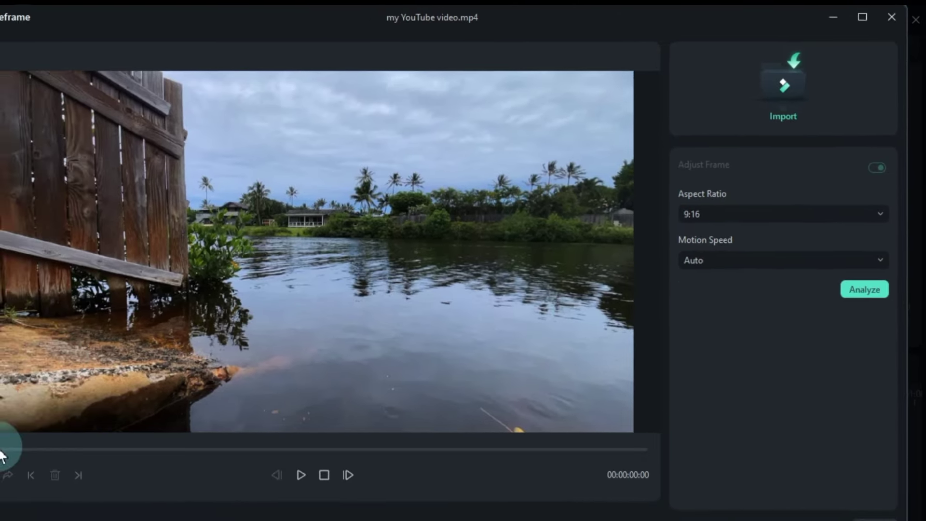
# Step: Scrub the preview to about 52 seconds, then analyse and reframe the video to 9:16
pyautogui.moveTo(0, 495); pyautogui.dragTo(248, 493)
pyautogui.moveTo(360, 424); pyautogui.dragTo(497, 425)
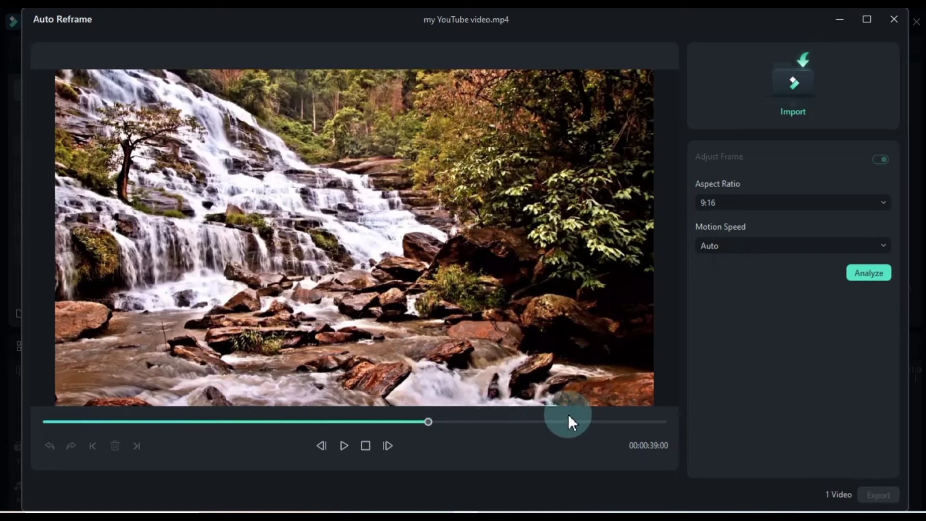
pyautogui.click(568, 421)
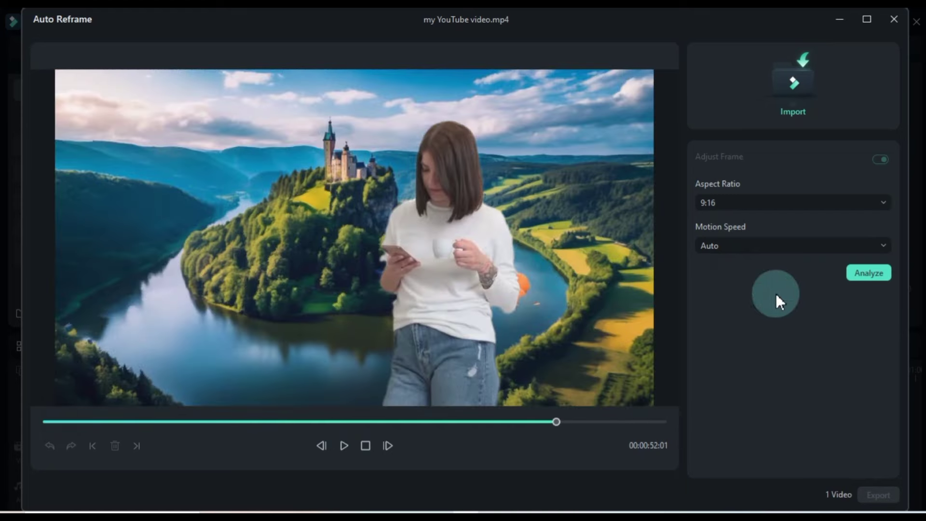
pyautogui.click(868, 273)
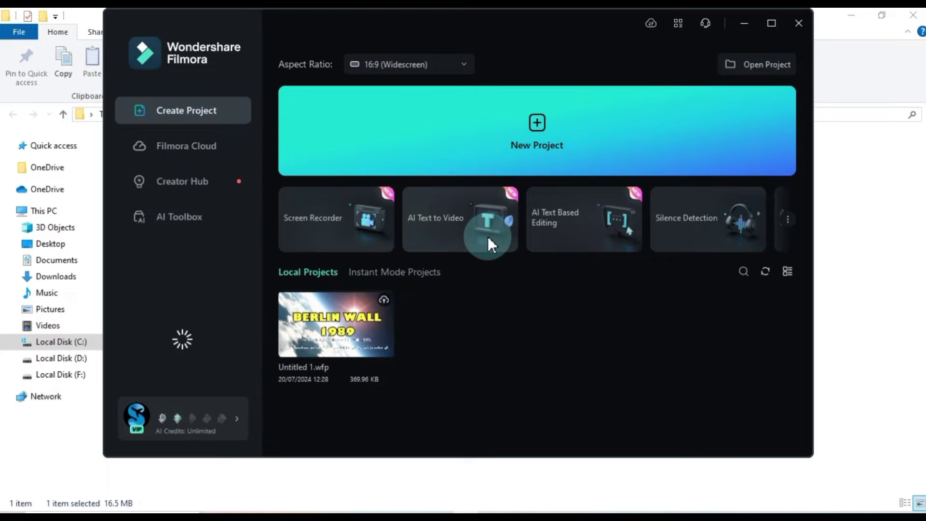
# Step: Open the Untitled 1 project and move Compound Clip 1 up one track
pyautogui.click(335, 328)
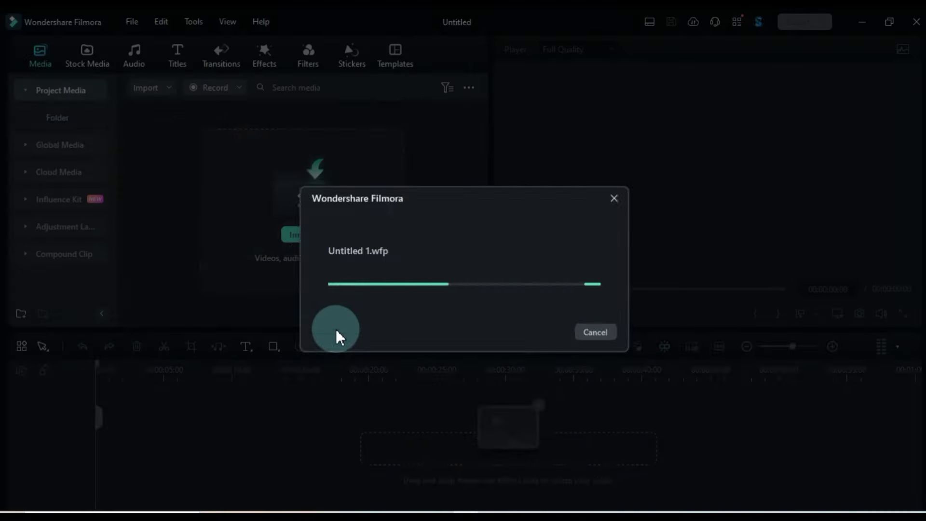
pyautogui.scroll(2, 816, 427)
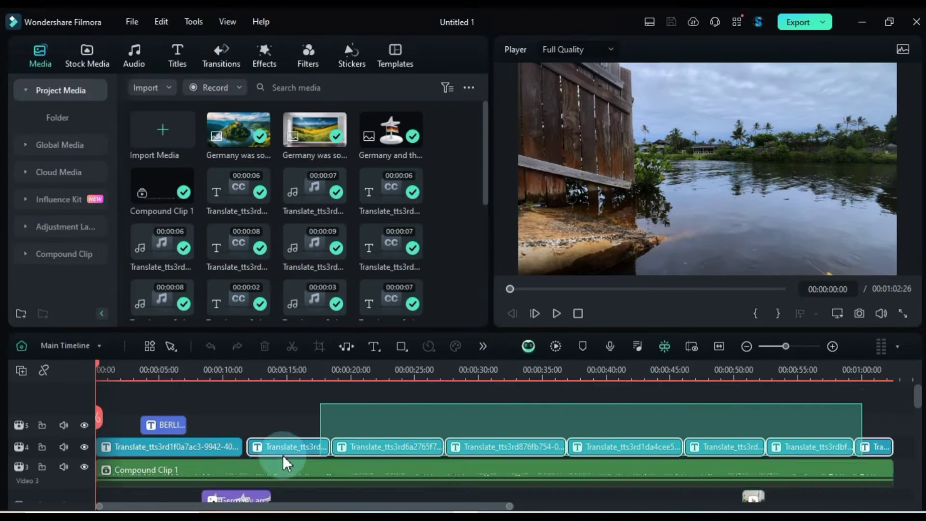
pyautogui.moveTo(127, 478); pyautogui.dragTo(267, 472)
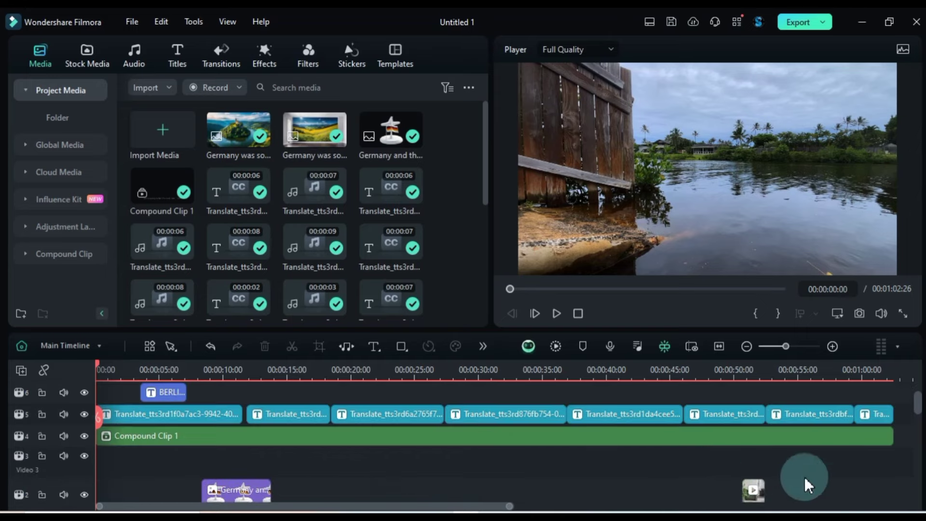
# Step: Disable the original clips beneath Compound Clip 1
pyautogui.scroll(-3, 903, 470)
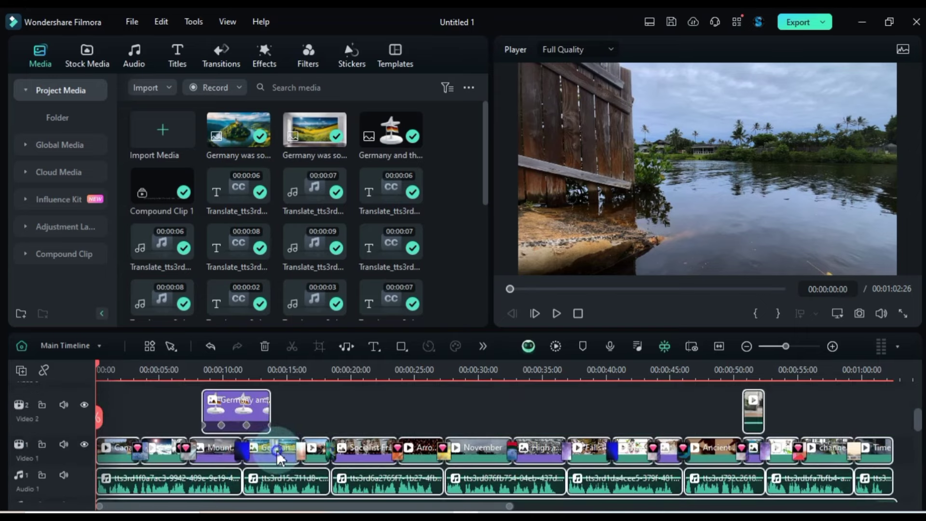
pyautogui.rightClick(279, 458)
pyautogui.click(337, 335)
pyautogui.scroll(2, 409, 442)
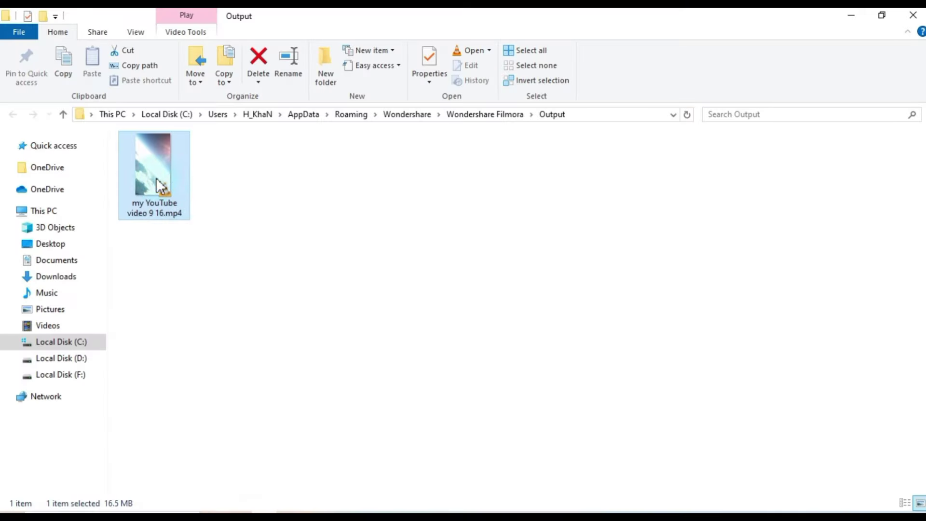
# Step: Add my YouTube video 9 16.mp4 to the timeline, matching media, and set the project to 9:16 portrait
pyautogui.moveTo(159, 186); pyautogui.dragTo(50, 441)
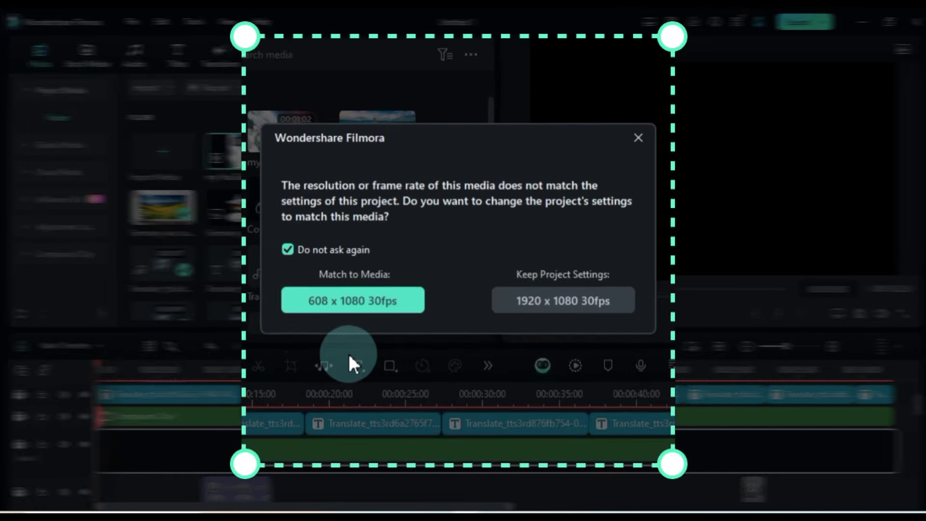
pyautogui.click(357, 301)
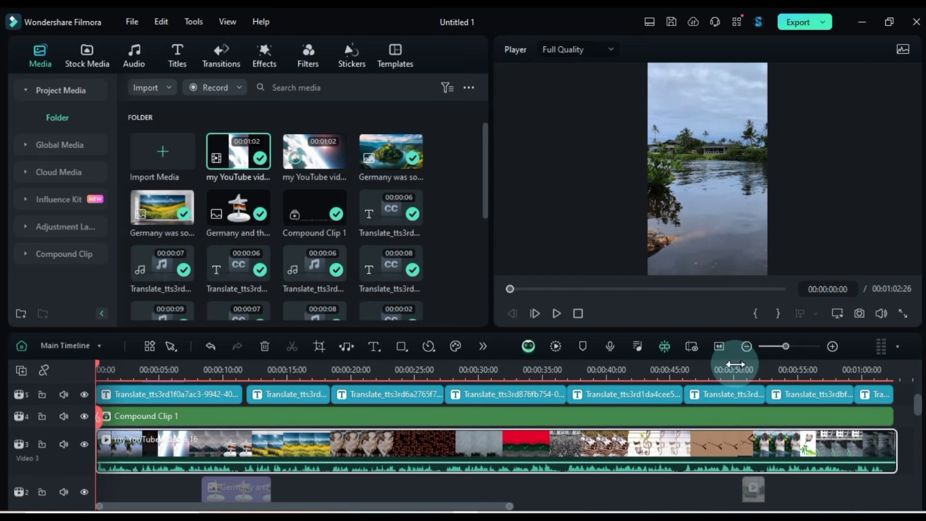
pyautogui.click(835, 311)
pyautogui.click(820, 332)
pyautogui.click(484, 162)
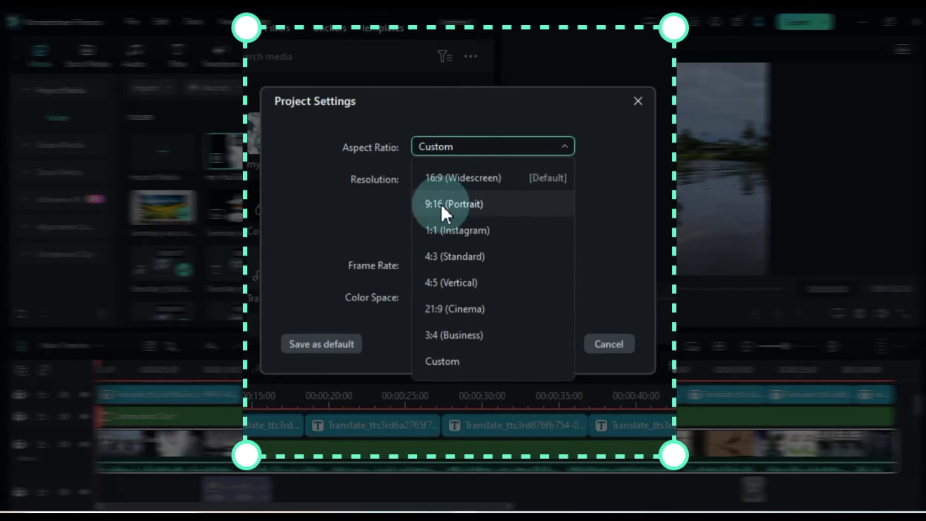
pyautogui.click(470, 205)
pyautogui.click(555, 344)
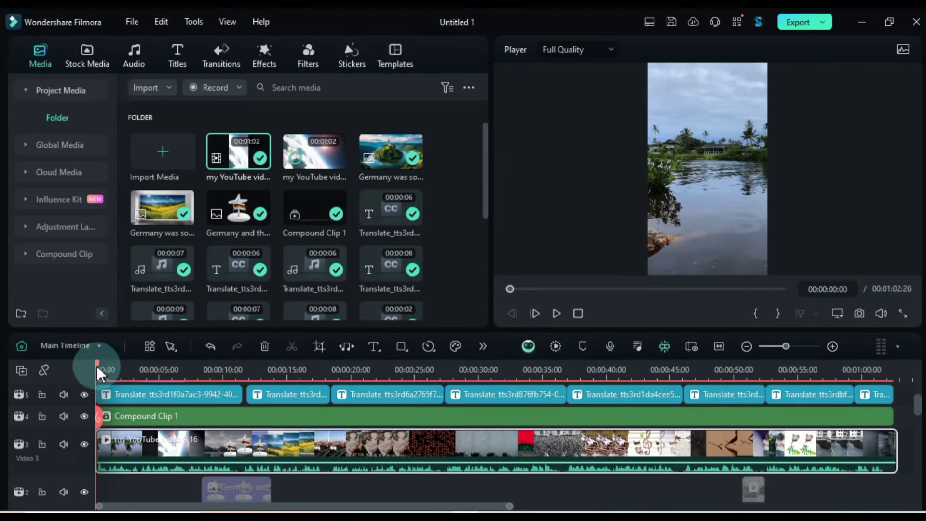
pyautogui.moveTo(96, 365); pyautogui.dragTo(117, 368)
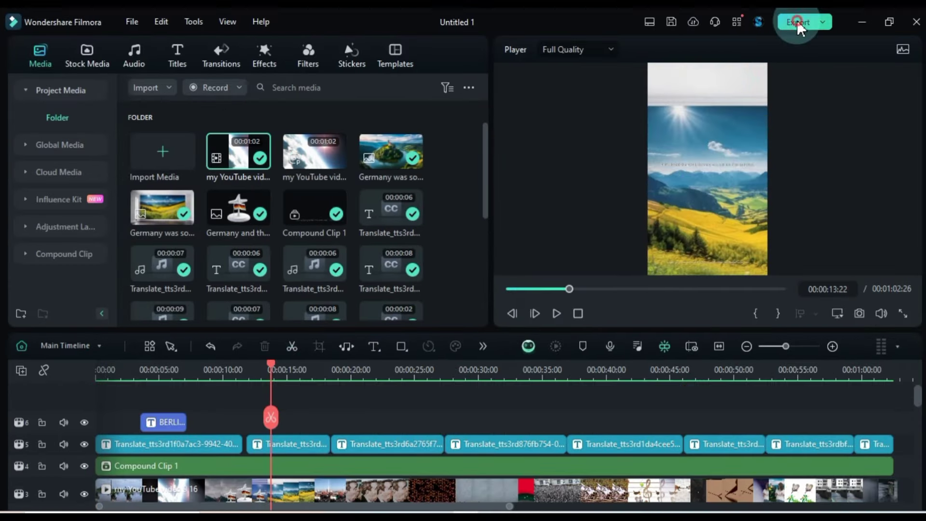
# Step: Export the portrait video as Untitled 1.mp4 and play it from its folder
pyautogui.click(797, 22)
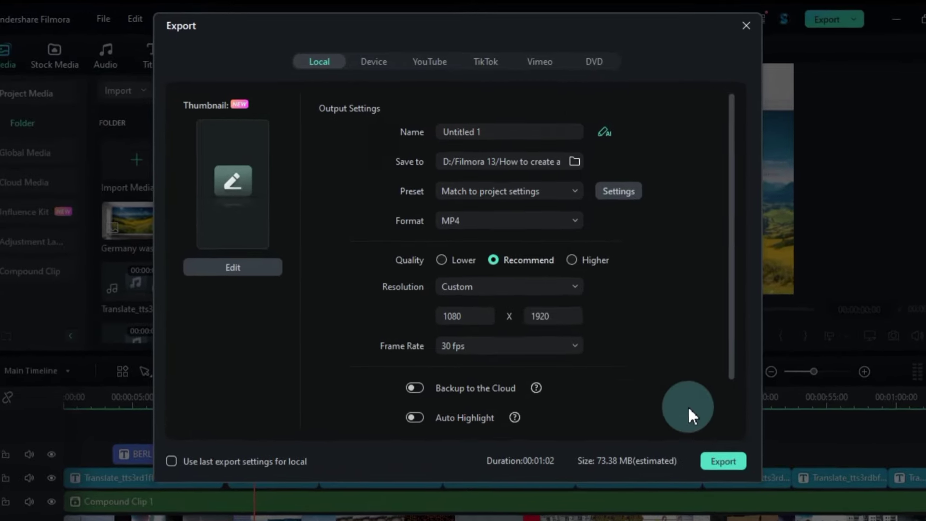
pyautogui.click(702, 429)
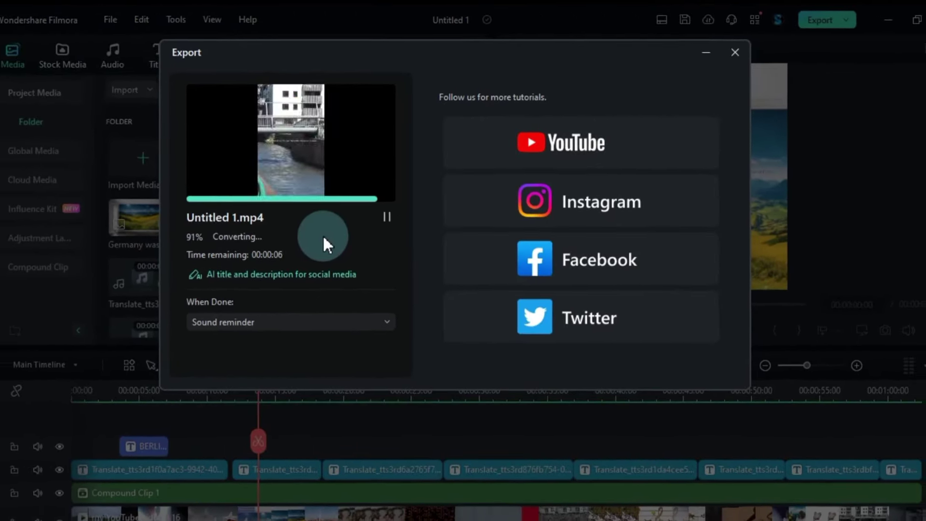
pyautogui.click(242, 347)
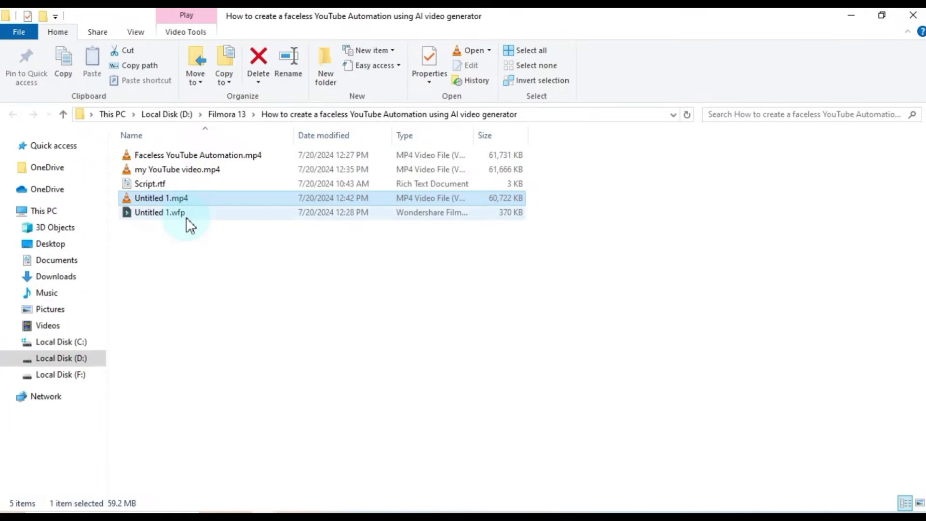
pyautogui.doubleClick(193, 198)
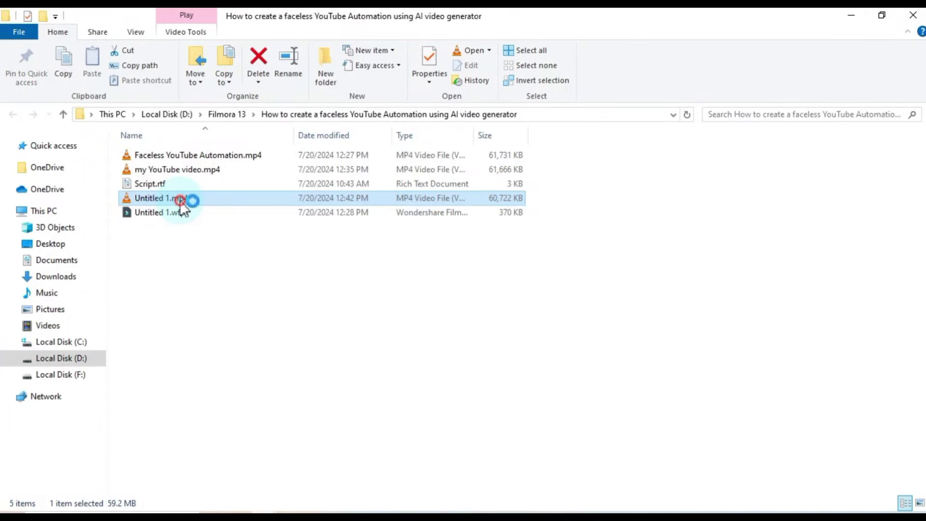